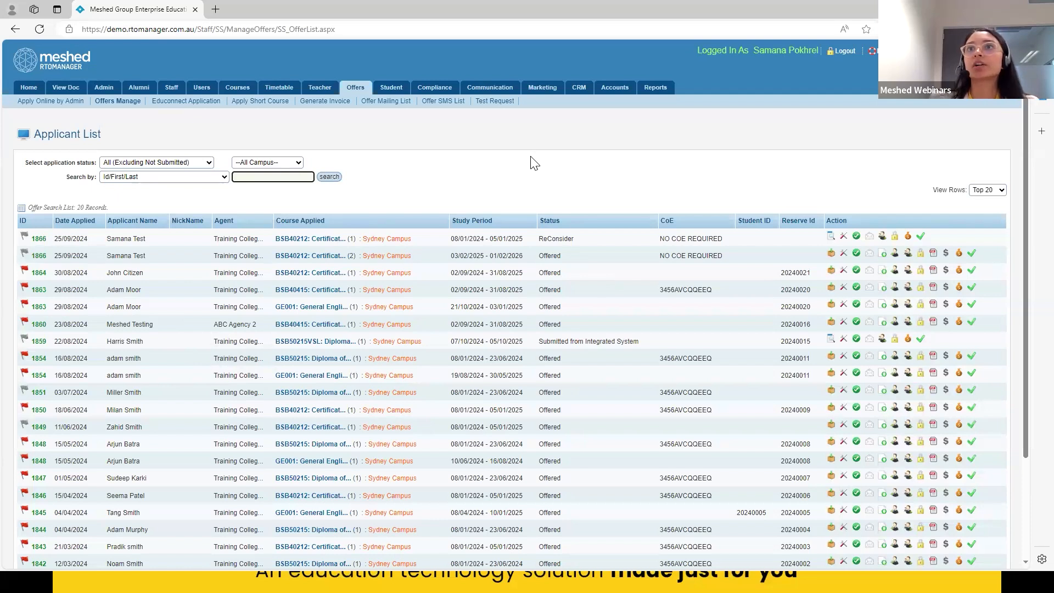
Preview the offer letter for the first application in the applicant list and review its course and fee details.
{"action": "left_click", "coordinate": [831, 237]}
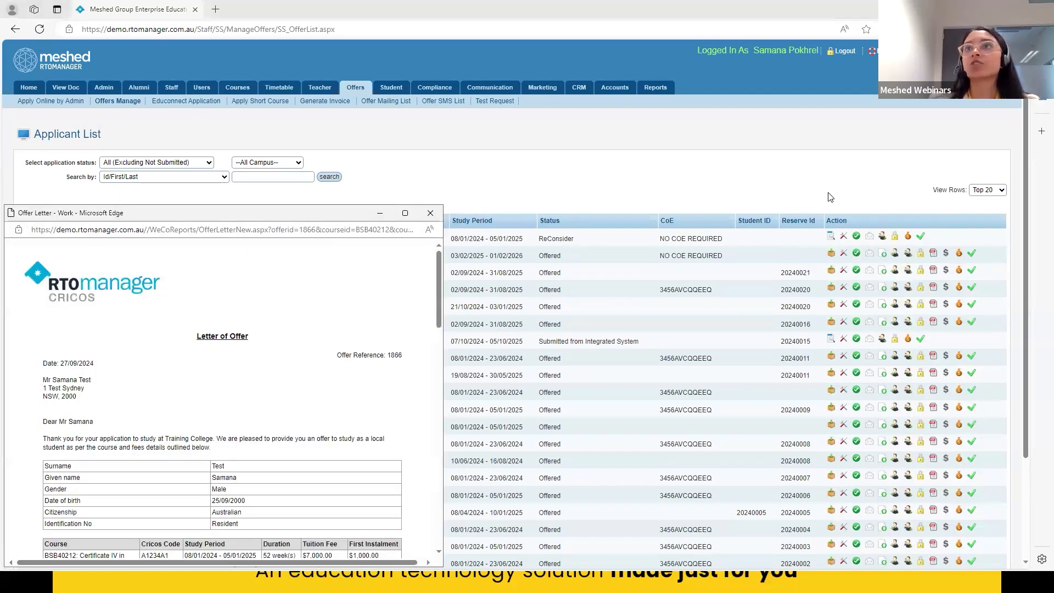
{"action": "left_click_drag", "start_coordinate": [301, 220], "coordinate": [828, 57]}
{"action": "double_click", "coordinate": [764, 408]}
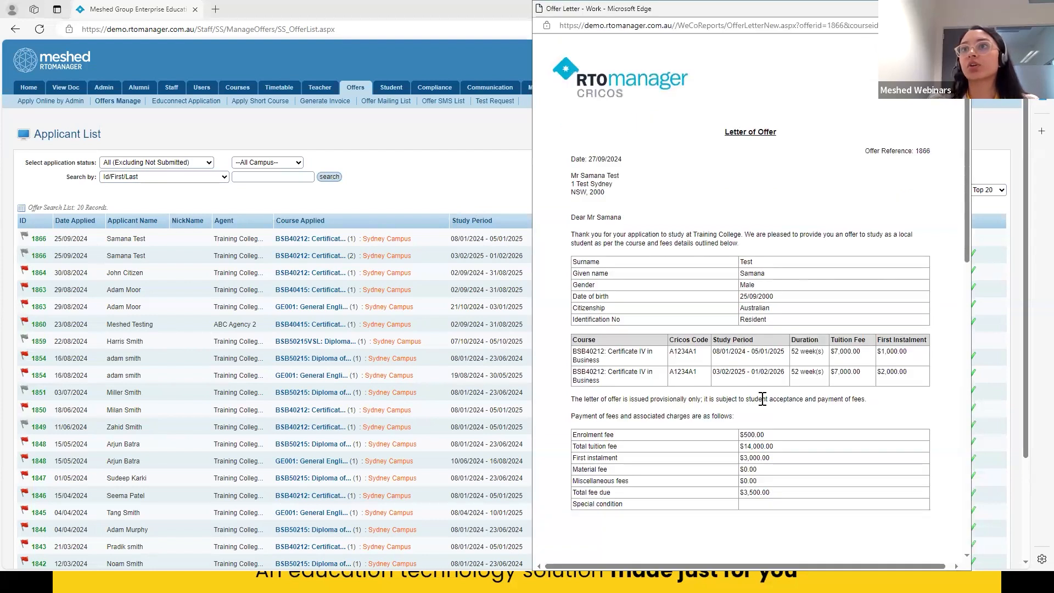
{"action": "scroll", "coordinate": [762, 399], "scroll_direction": "down", "scroll_amount": 3}
{"action": "scroll", "coordinate": [762, 399], "scroll_direction": "up", "scroll_amount": 3}
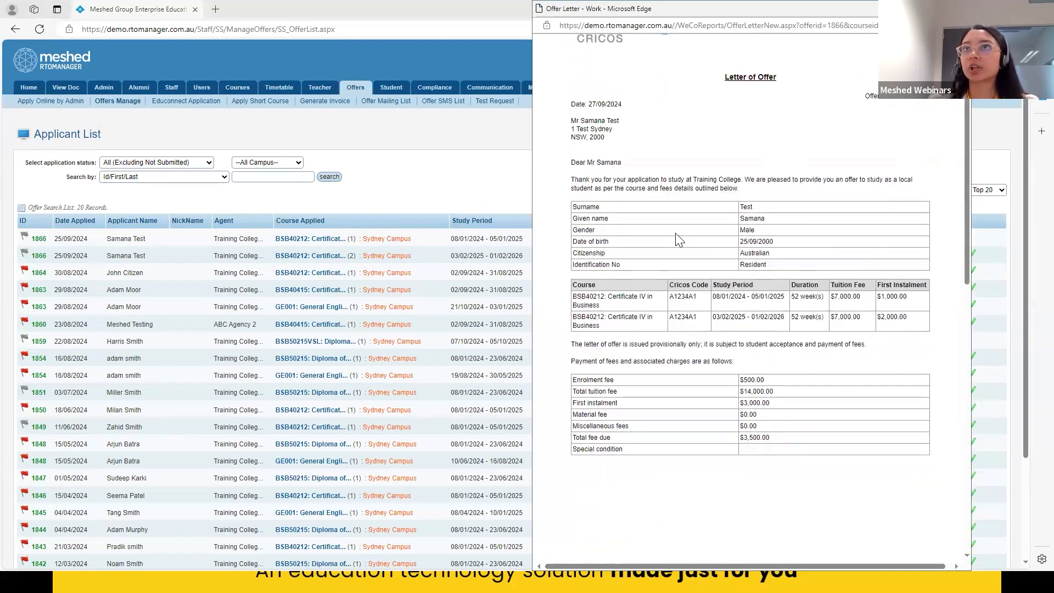
{"action": "left_click", "coordinate": [502, 191]}
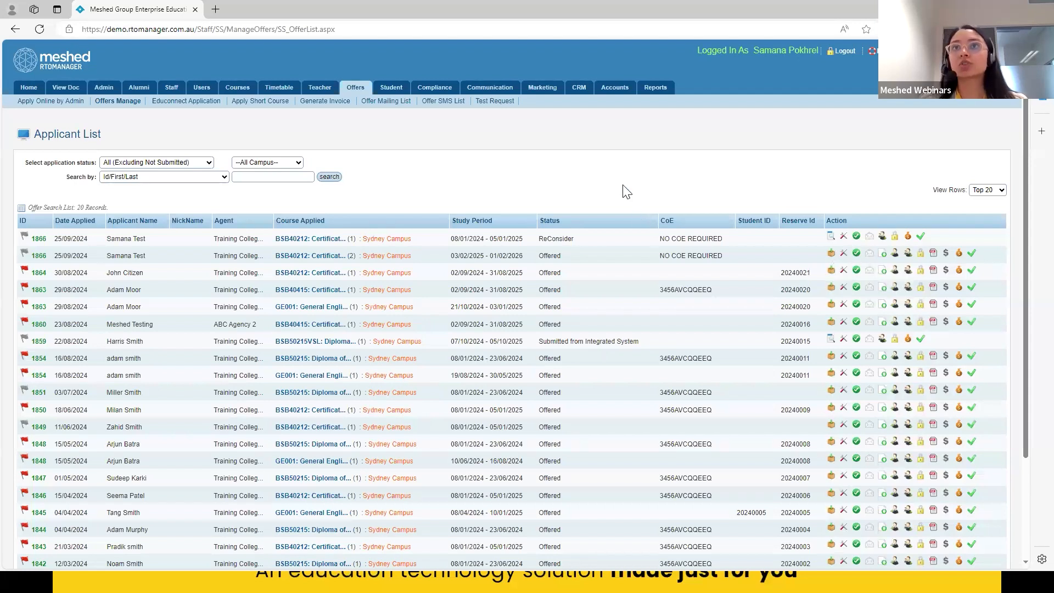
Duplicate the applicant list in a second browser tab and go to the student management homepage there.
{"action": "right_click", "coordinate": [128, 11]}
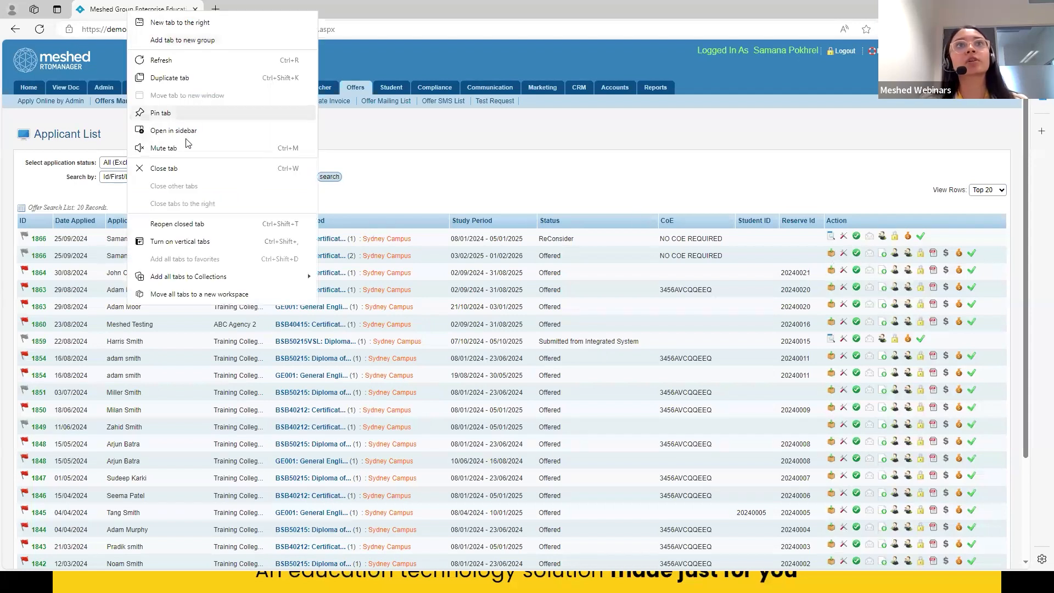
{"action": "left_click", "coordinate": [175, 78]}
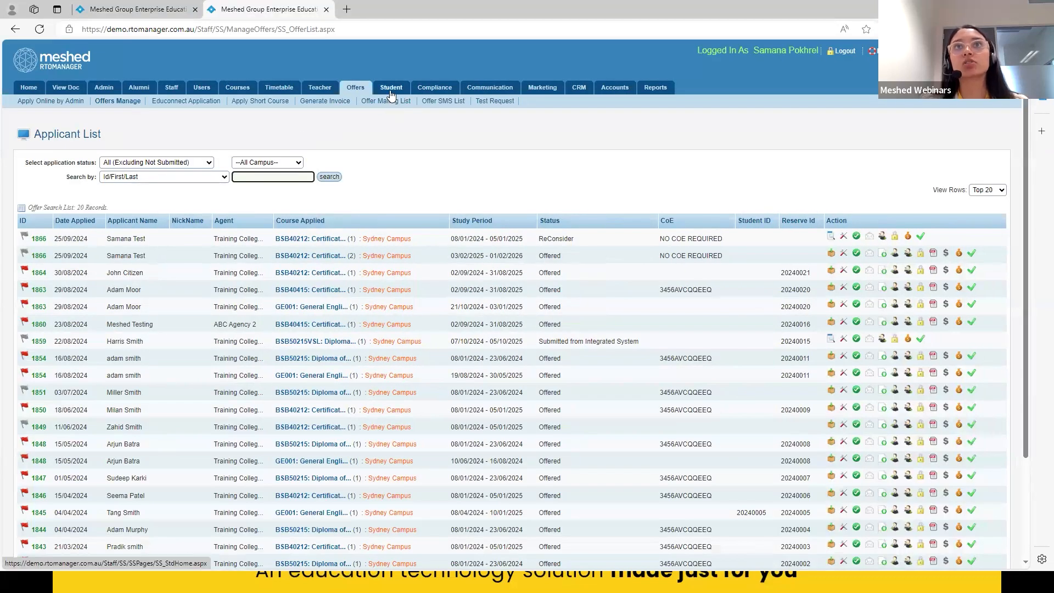
{"action": "left_click", "coordinate": [391, 91]}
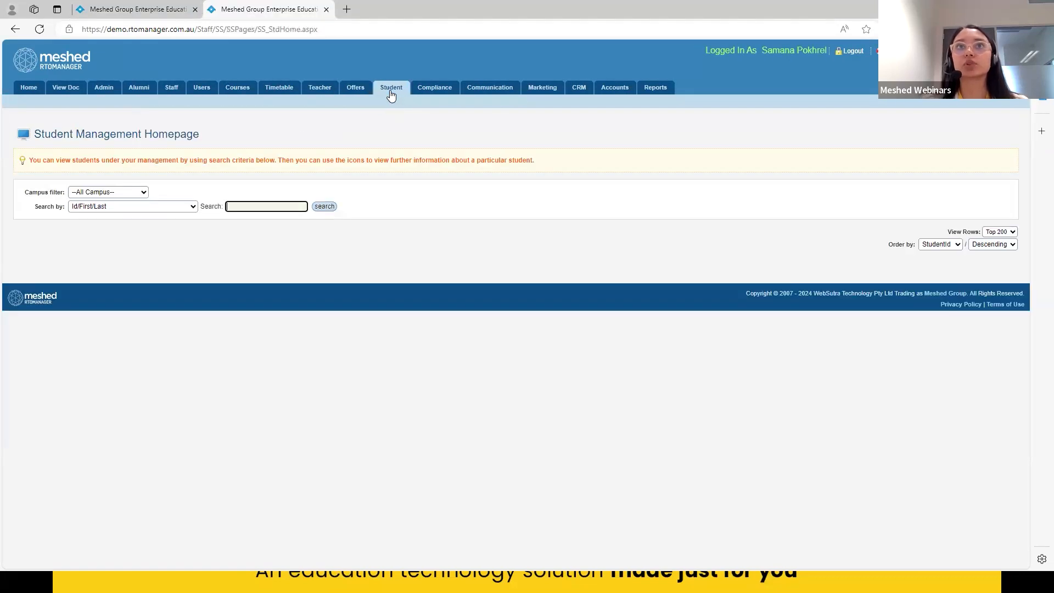
Search for the student by first name and open the course information from the matching profile.
{"action": "left_click", "coordinate": [265, 206]}
{"action": "left_click", "coordinate": [257, 243]}
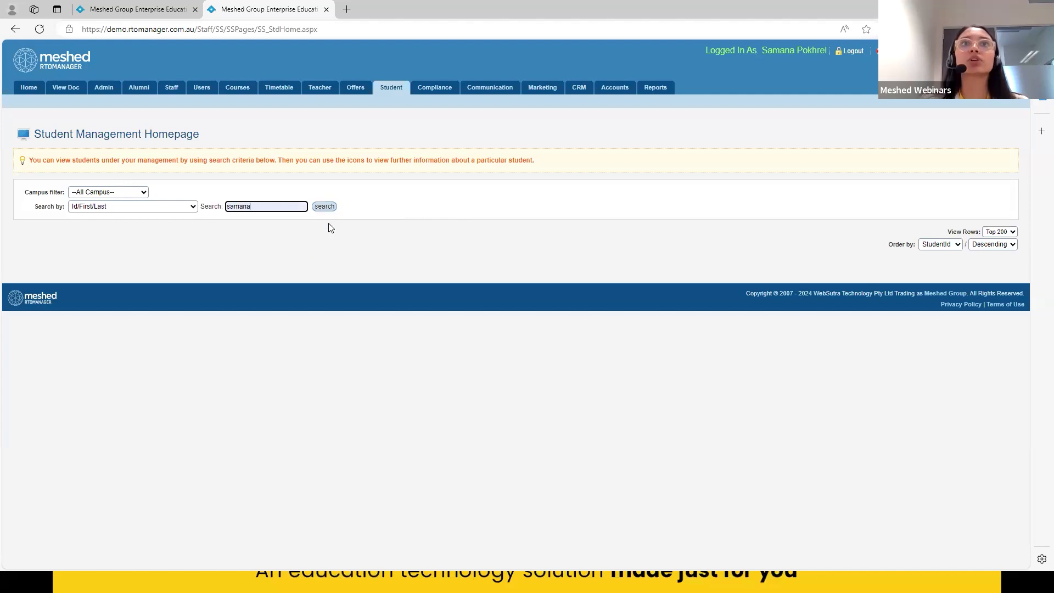
{"action": "left_click", "coordinate": [325, 206]}
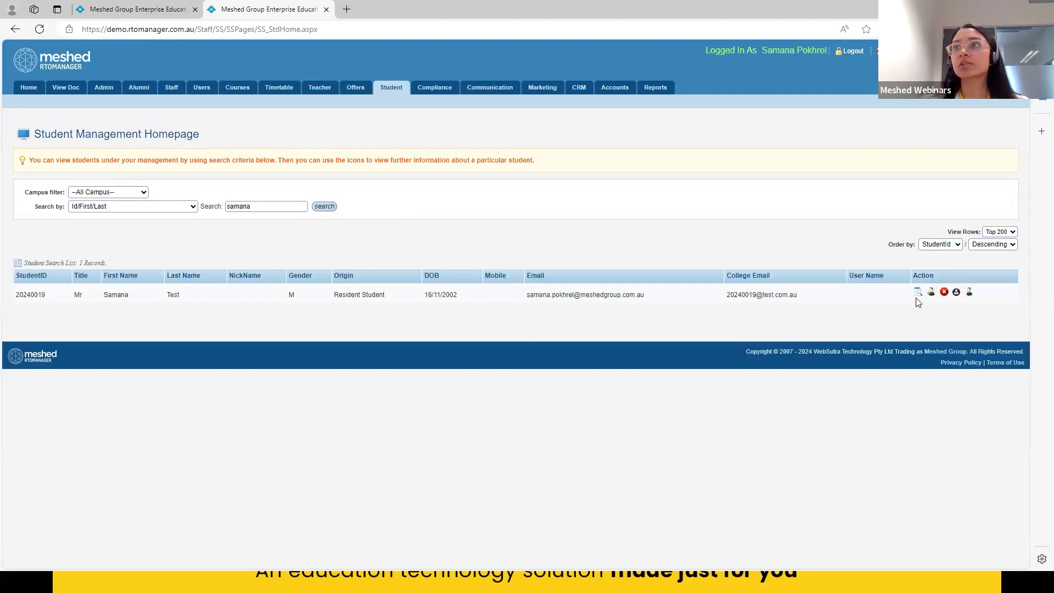
{"action": "left_click", "coordinate": [918, 292]}
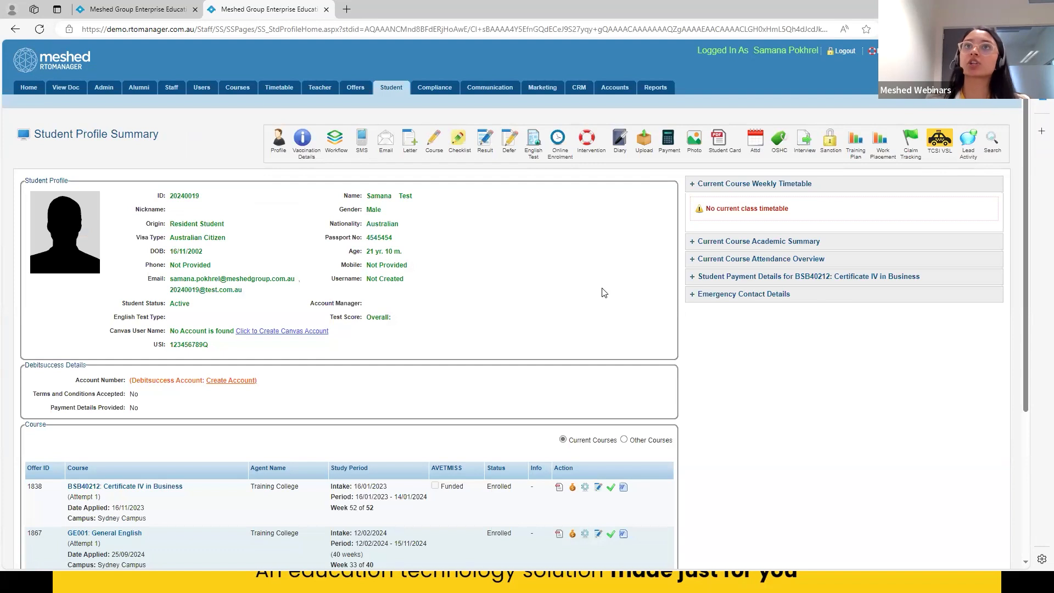
{"action": "left_click", "coordinate": [434, 146]}
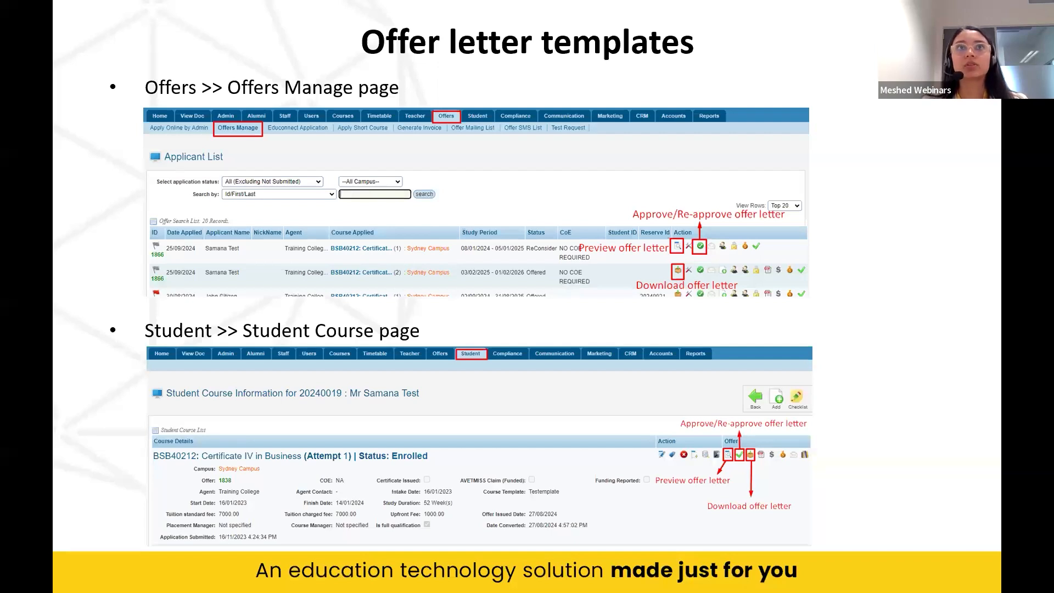
{"action": "key", "text": "Right"}
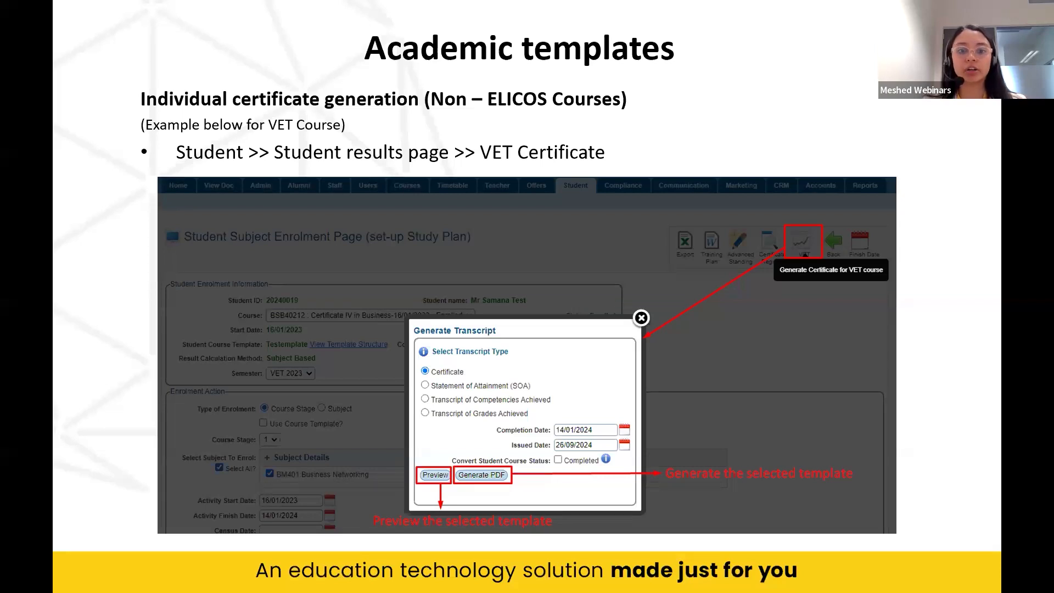
{"action": "key", "text": "alt+Tab"}
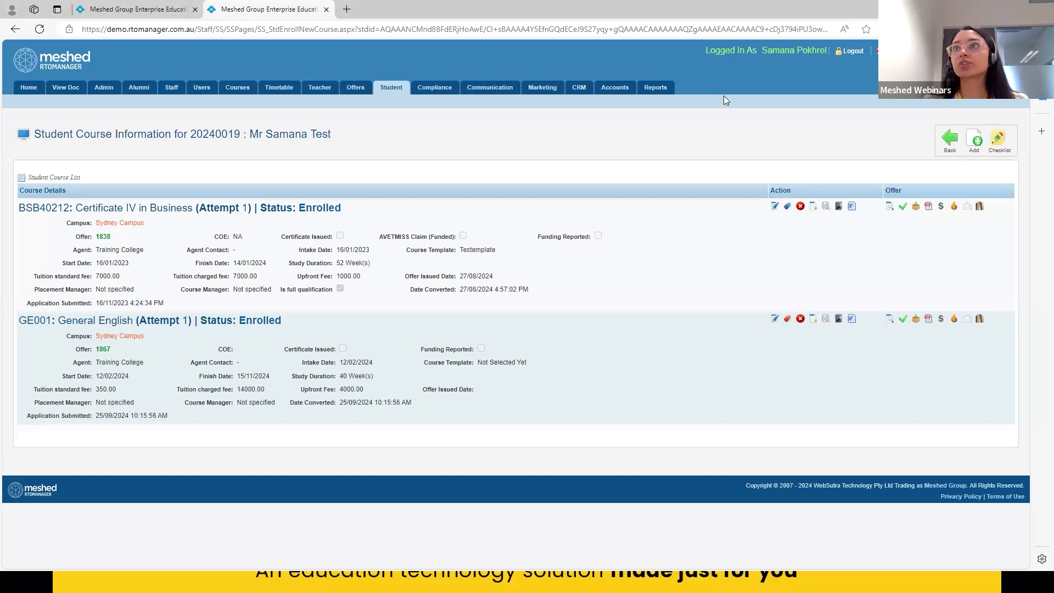
Return to the student's profile and open VET certificate generation from the results page for BSB40212 Certificate IV in Business.
{"action": "left_click", "coordinate": [953, 142]}
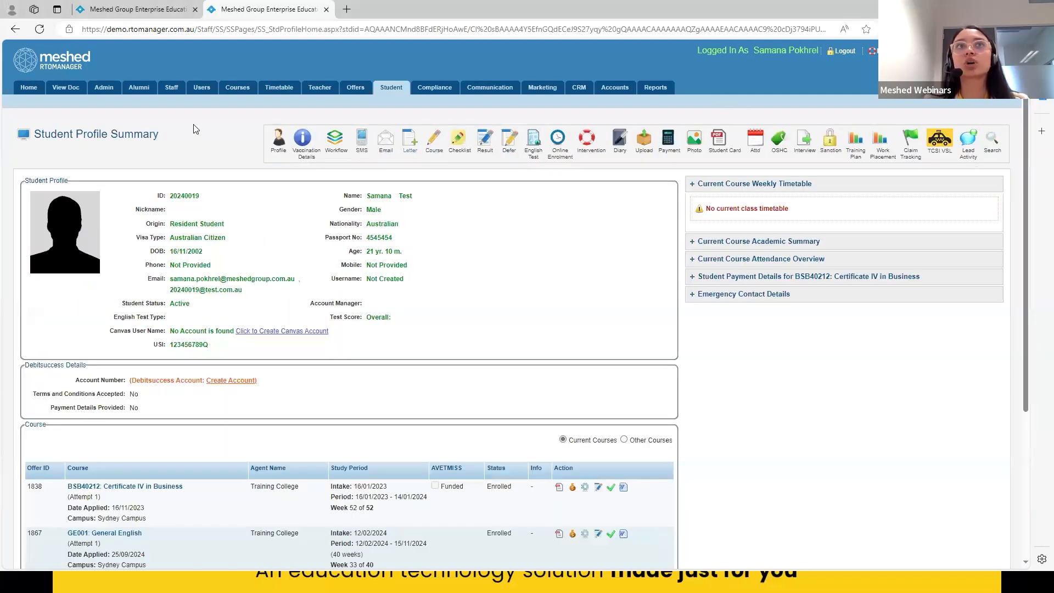
{"action": "left_click", "coordinate": [485, 143]}
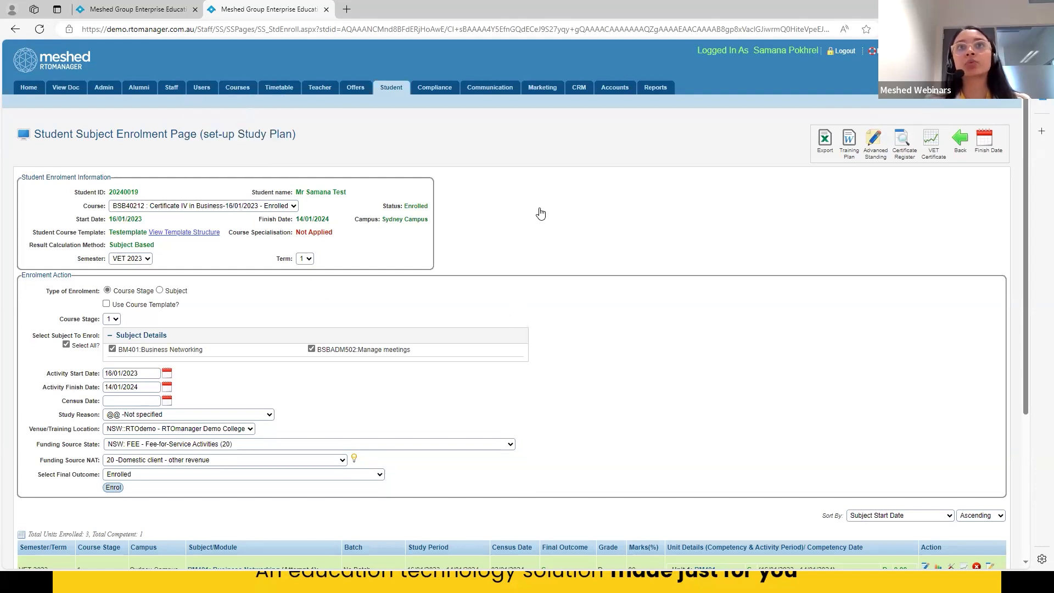
{"action": "left_click", "coordinate": [932, 141]}
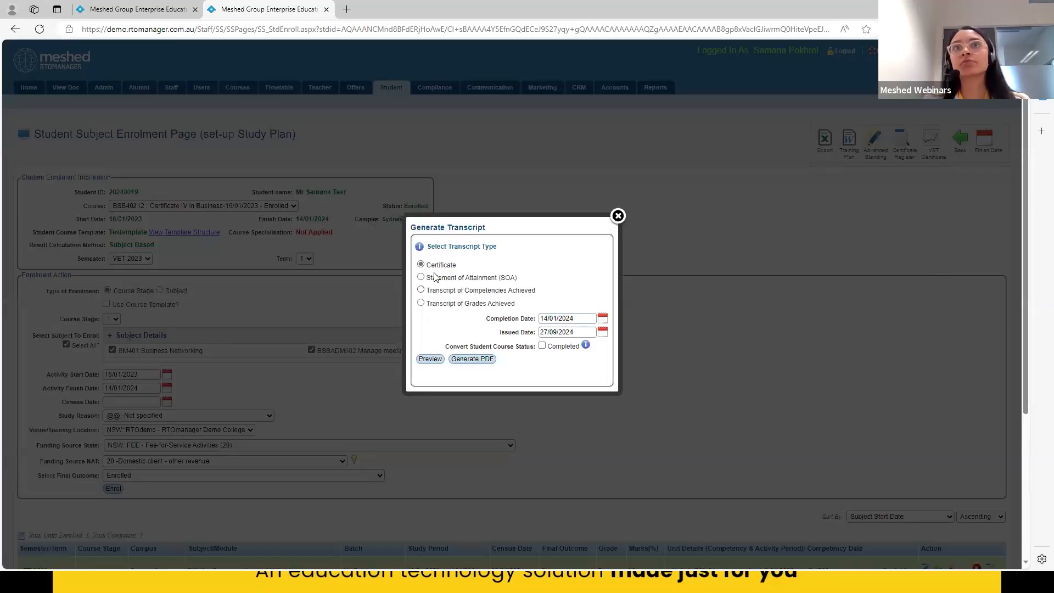
Go through the transcript types, preview the Certificate type and examine the certificate with its record of results.
{"action": "left_click", "coordinate": [434, 278]}
{"action": "left_click", "coordinate": [397, 304]}
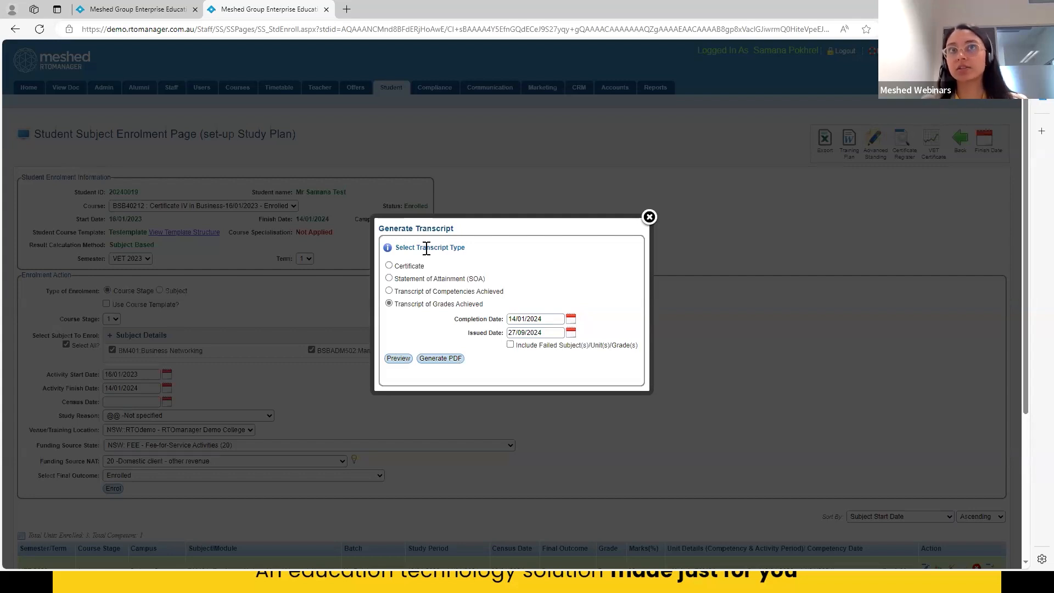
{"action": "left_click", "coordinate": [399, 266]}
{"action": "left_click", "coordinate": [430, 359]}
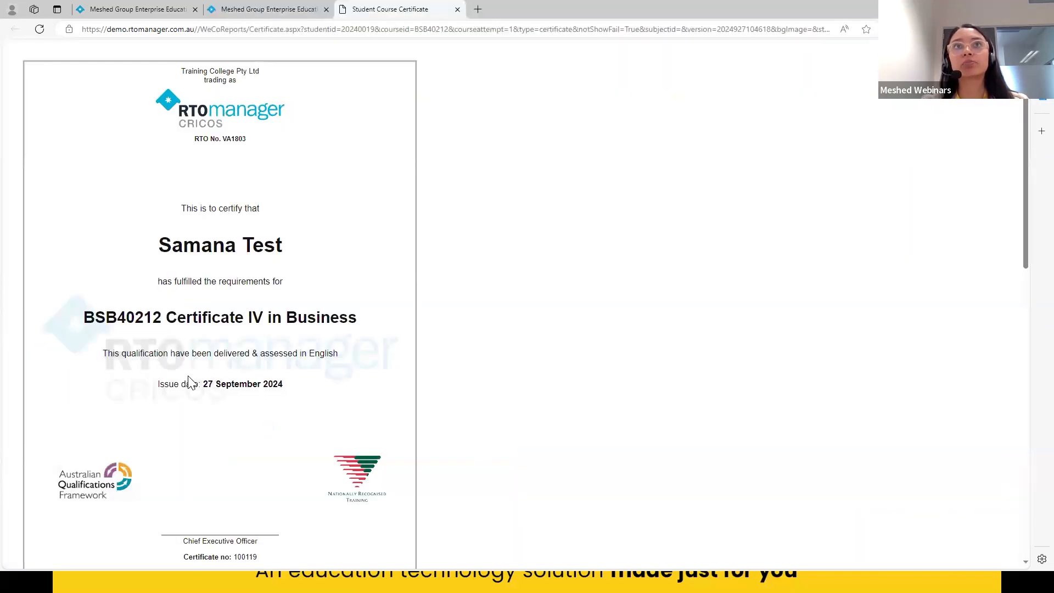
{"action": "scroll", "coordinate": [279, 360], "scroll_direction": "down", "scroll_amount": 7}
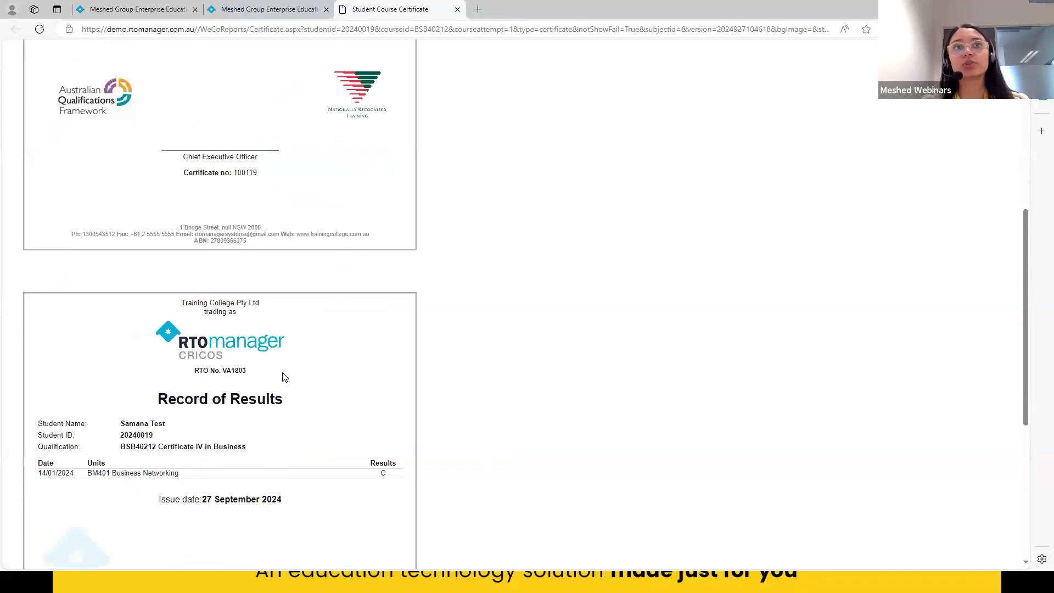
{"action": "scroll", "coordinate": [284, 377], "scroll_direction": "down", "scroll_amount": 3}
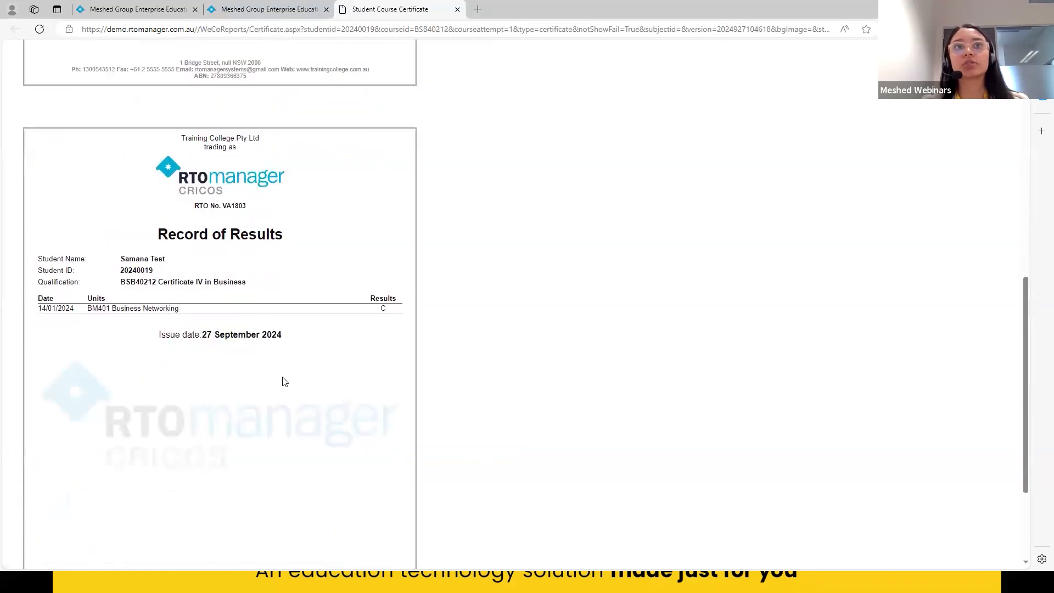
Return to the student's subject enrolment page and switch the course to GE001: General English.
{"action": "left_click", "coordinate": [272, 10]}
{"action": "left_click", "coordinate": [933, 144]}
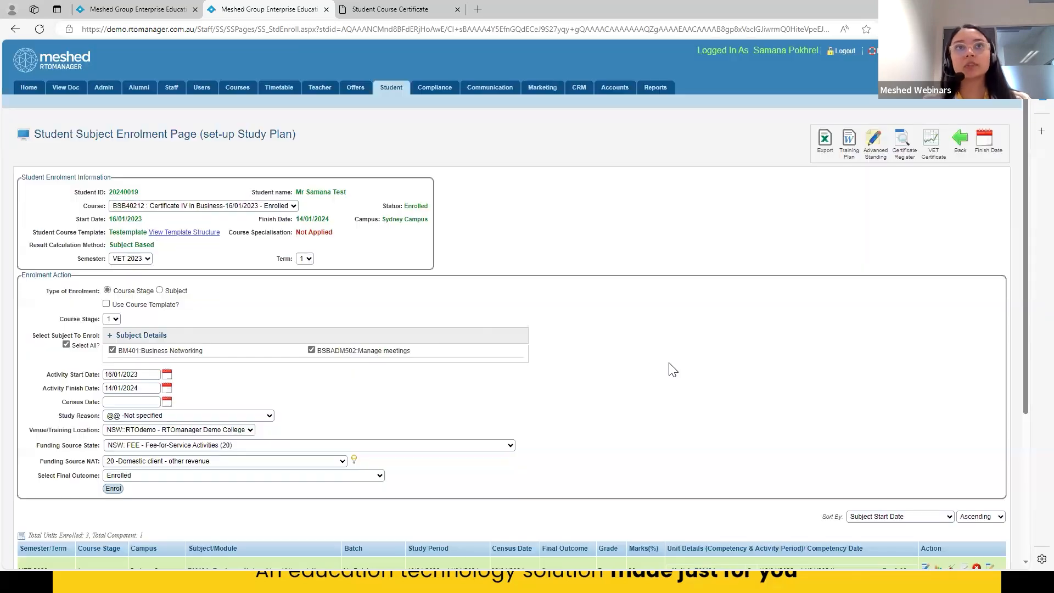
{"action": "left_click", "coordinate": [618, 216]}
{"action": "left_click", "coordinate": [204, 207]}
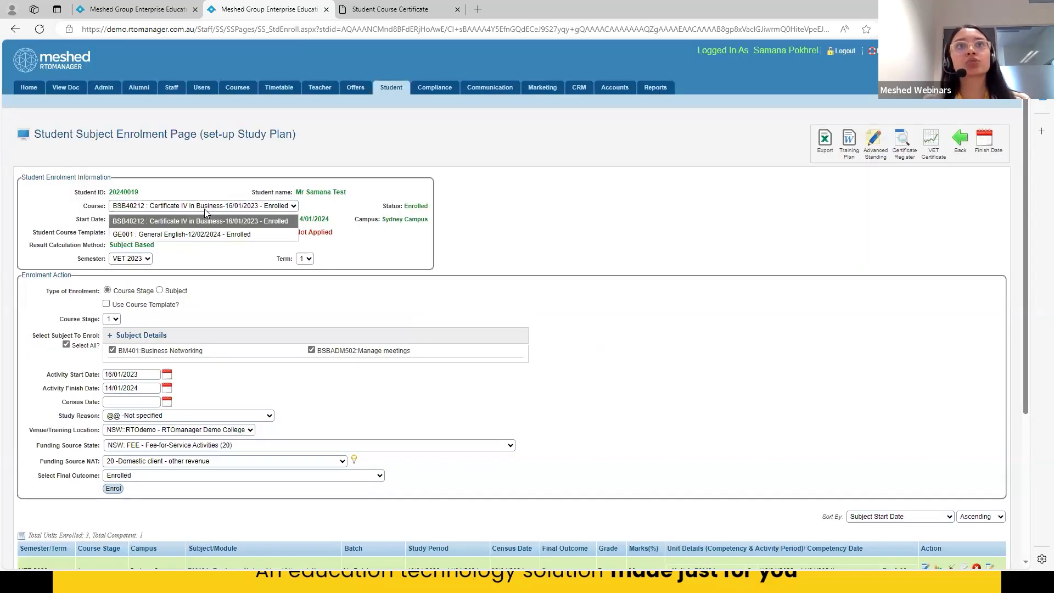
{"action": "left_click", "coordinate": [169, 236]}
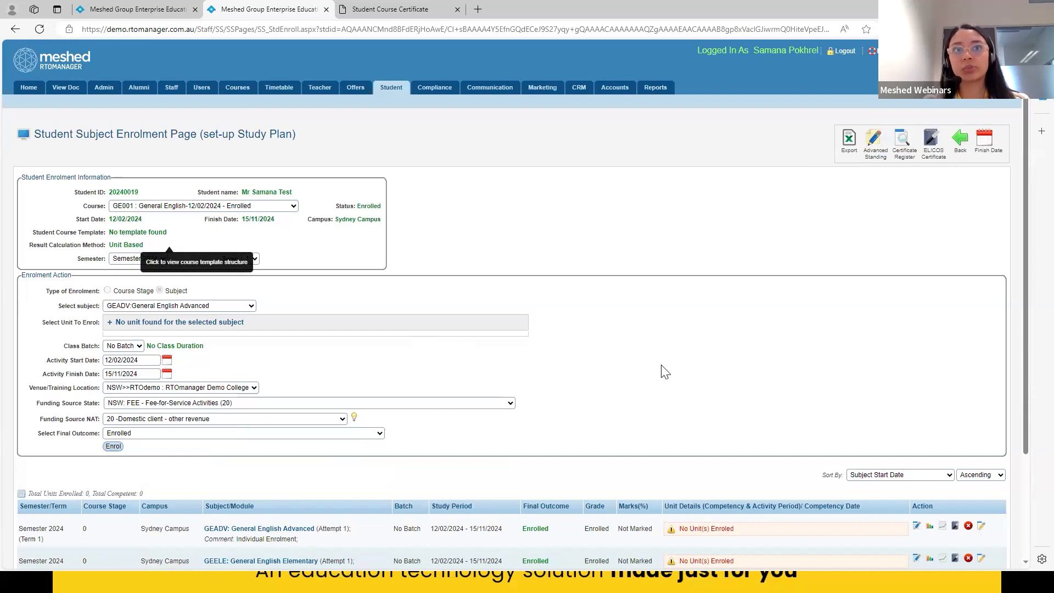
Open the level assessment outcome of the enrolled GEADV: General English Advanced subject for ELICOS certificate generation.
{"action": "scroll", "coordinate": [670, 382], "scroll_direction": "down", "scroll_amount": 3}
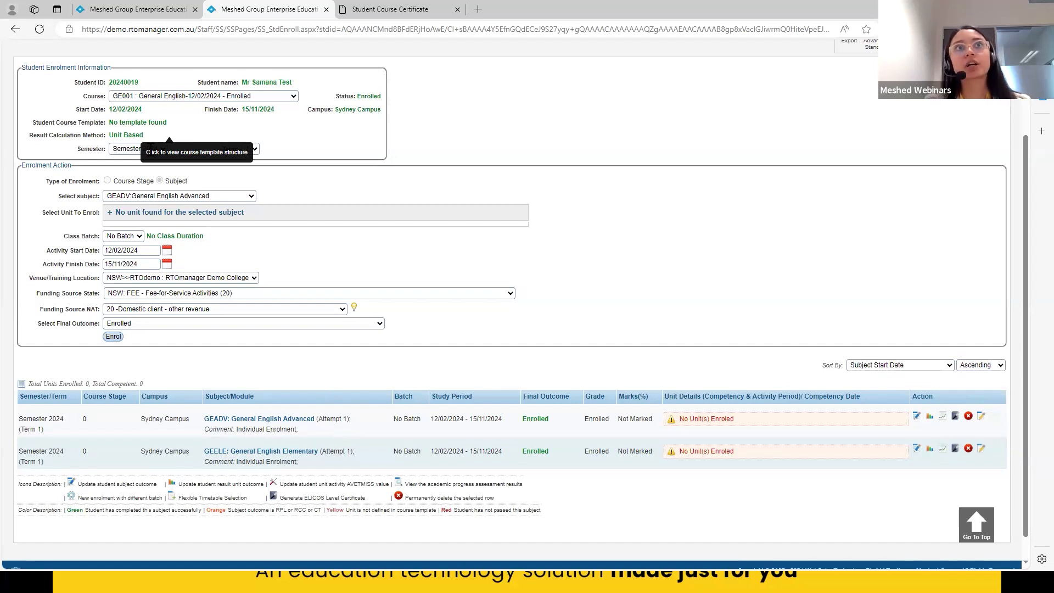
{"action": "left_click_drag", "start_coordinate": [287, 420], "coordinate": [306, 421]}
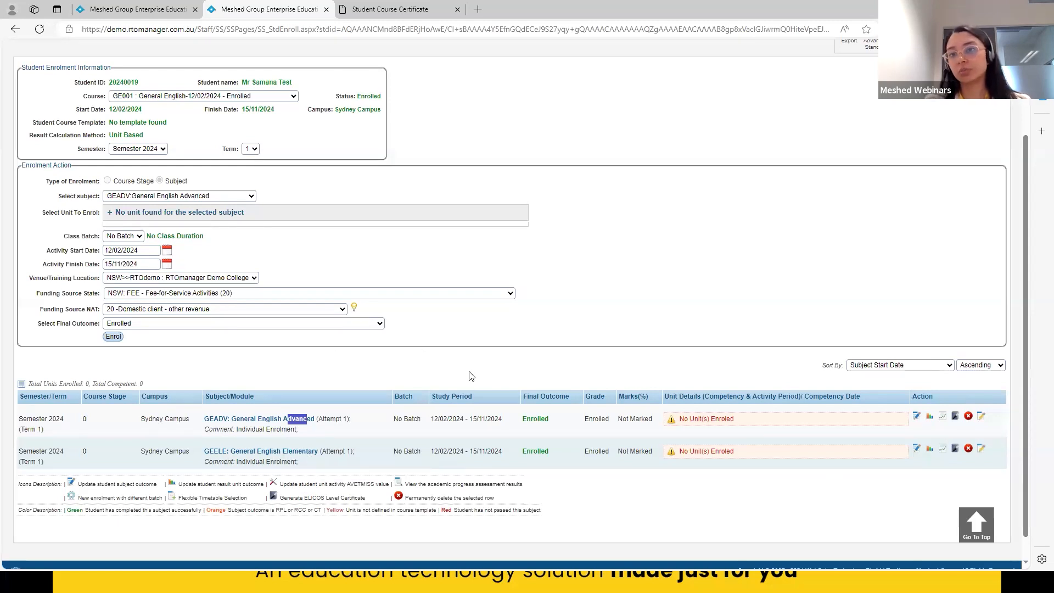
{"action": "left_click", "coordinate": [955, 418]}
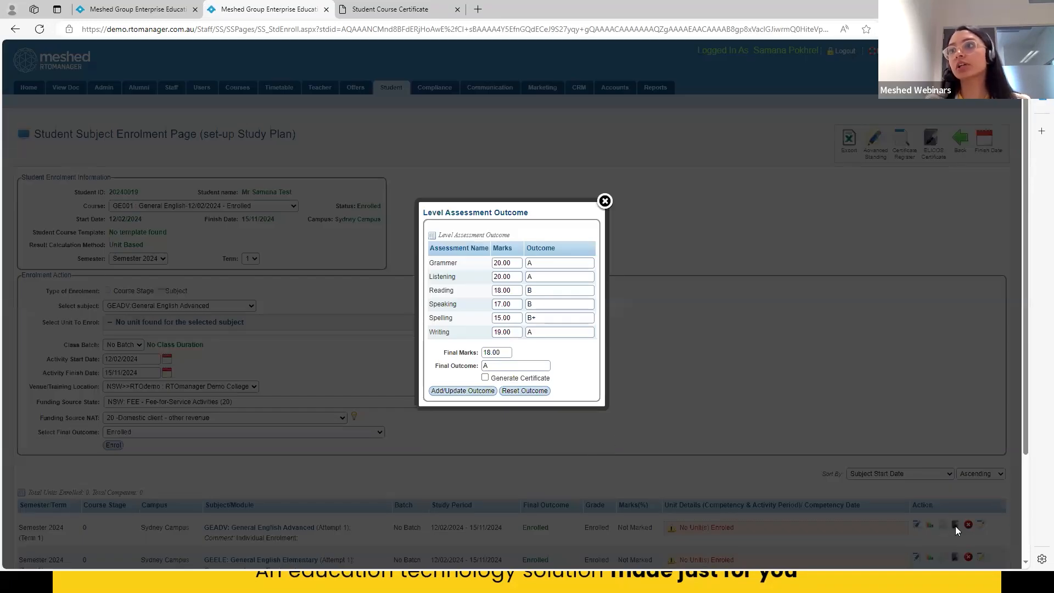
Review the assessment names, marks and outcomes recorded for the General English Advanced level.
{"action": "scroll", "coordinate": [955, 525], "scroll_direction": "down", "scroll_amount": 1}
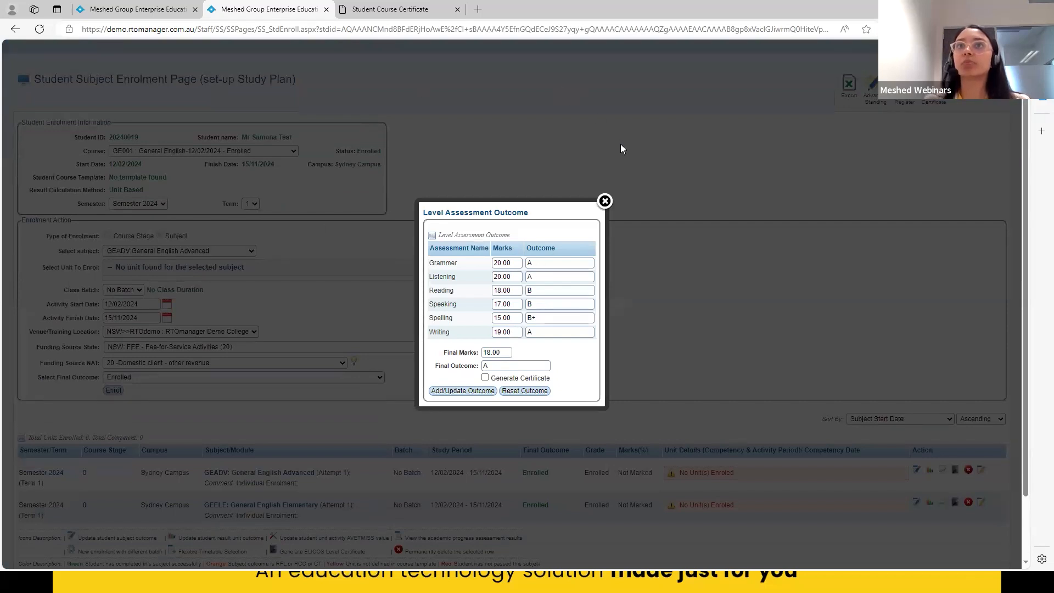
{"action": "left_click_drag", "start_coordinate": [427, 259], "coordinate": [462, 323]}
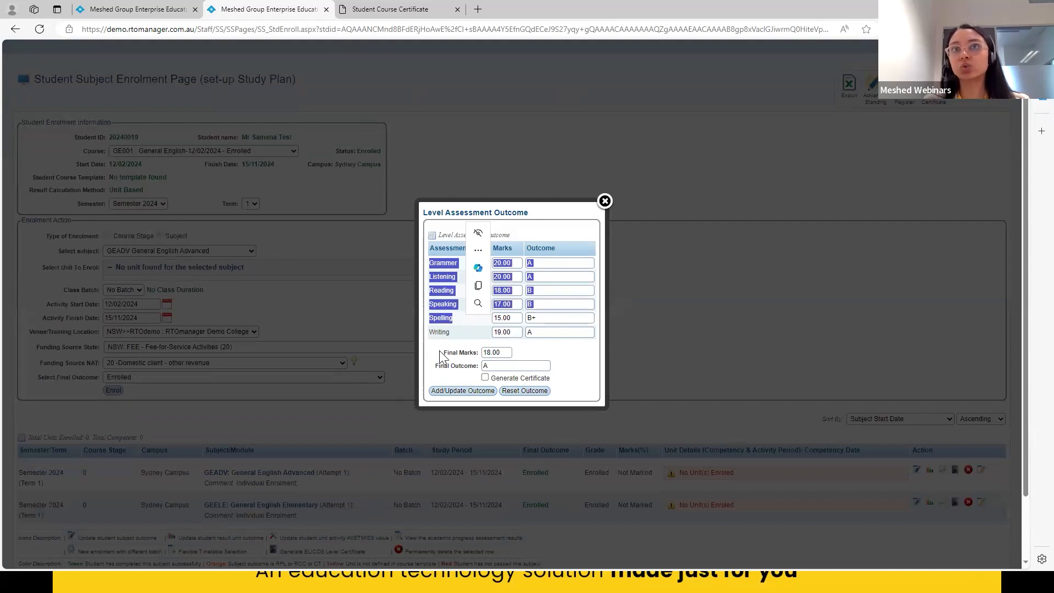
{"action": "left_click", "coordinate": [554, 255]}
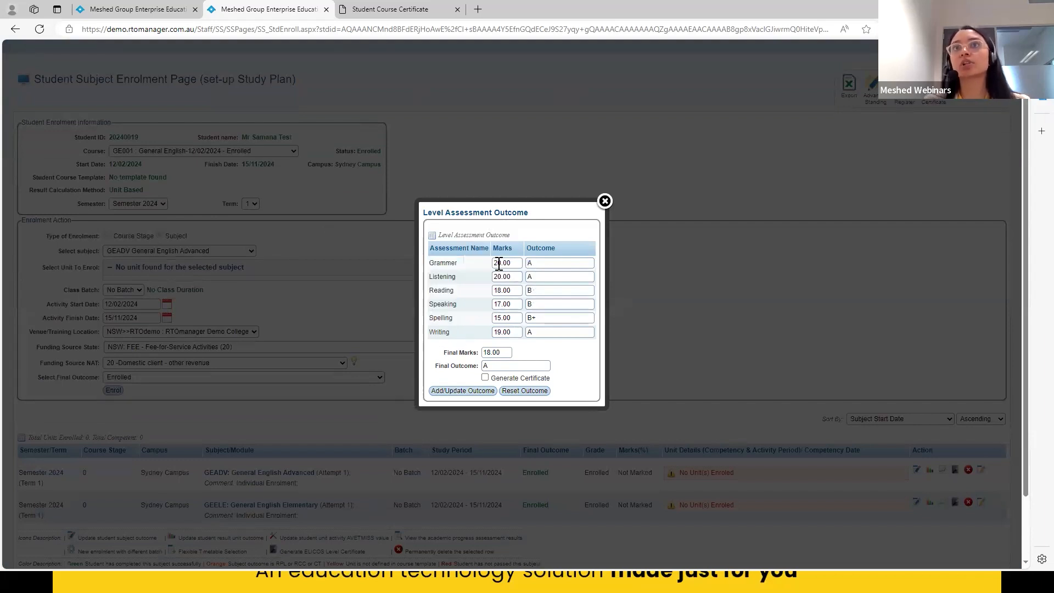
{"action": "left_click", "coordinate": [537, 264]}
{"action": "left_click", "coordinate": [505, 279]}
{"action": "left_click", "coordinate": [535, 280]}
{"action": "double_click", "coordinate": [535, 279]}
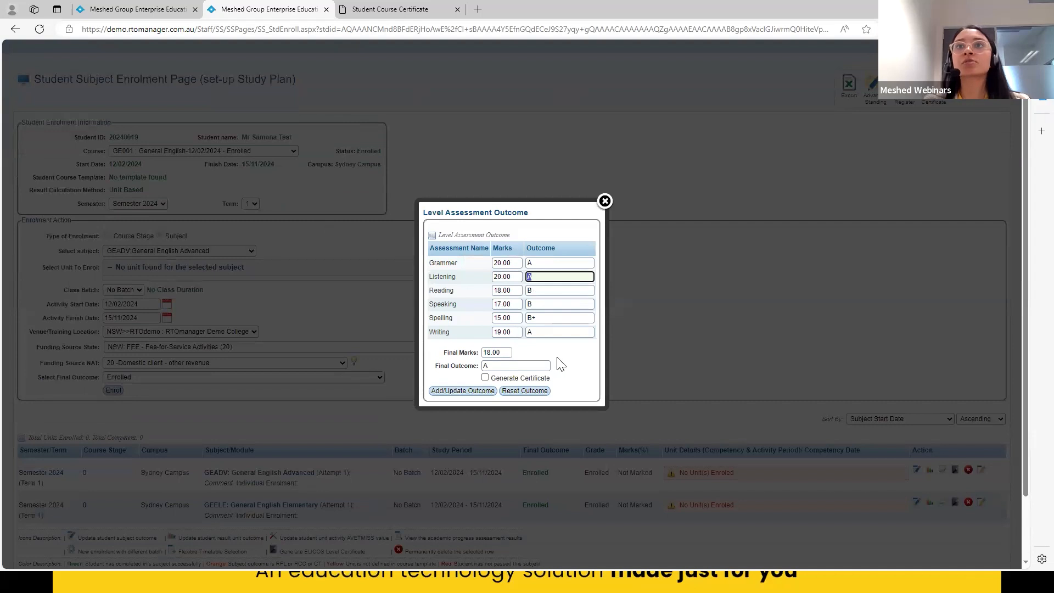
Enable Generate Certificate for the level and review the study duration, level of achievement and date fields.
{"action": "left_click", "coordinate": [485, 378]}
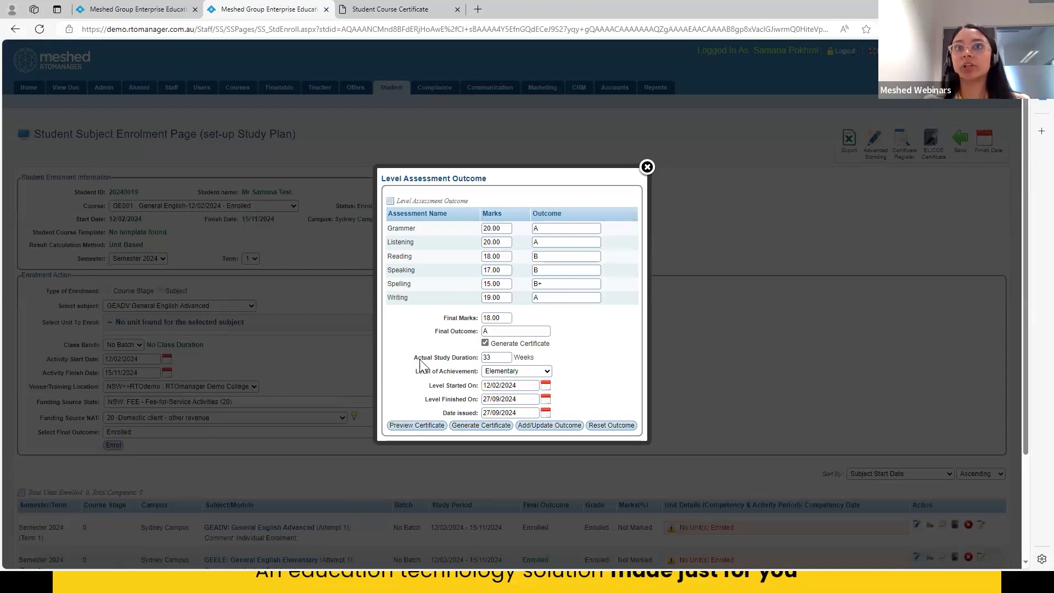
{"action": "left_click_drag", "start_coordinate": [455, 372], "coordinate": [426, 368]}
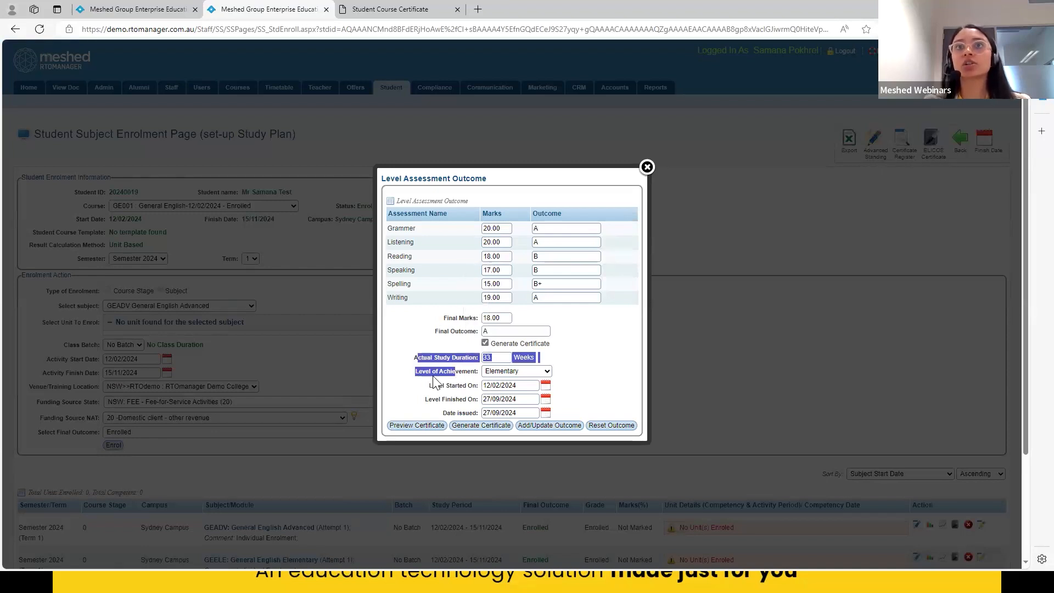
{"action": "double_click", "coordinate": [436, 386]}
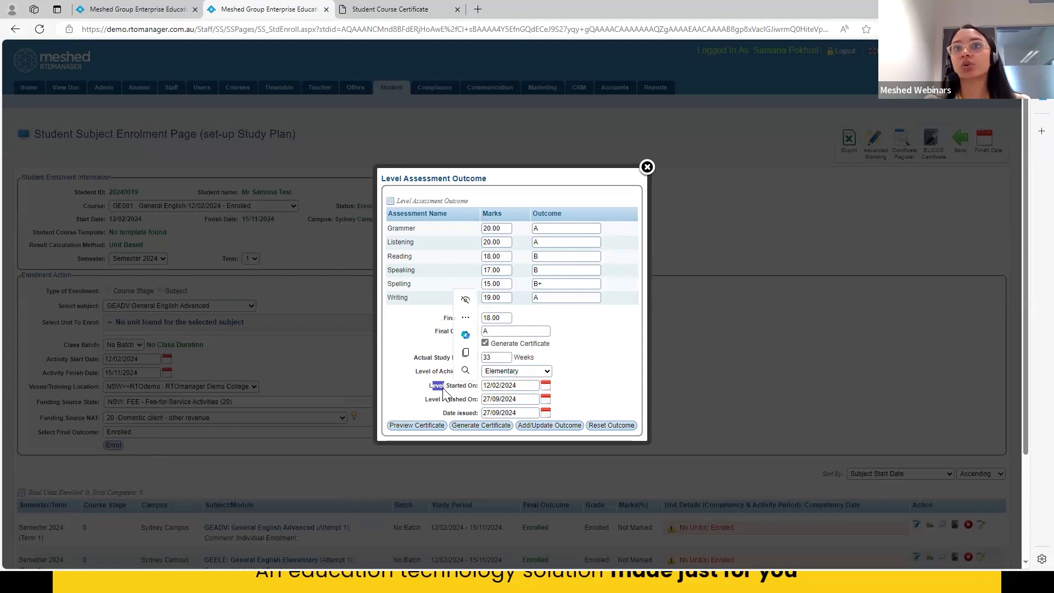
{"action": "scroll", "coordinate": [442, 393], "scroll_direction": "down", "scroll_amount": 1}
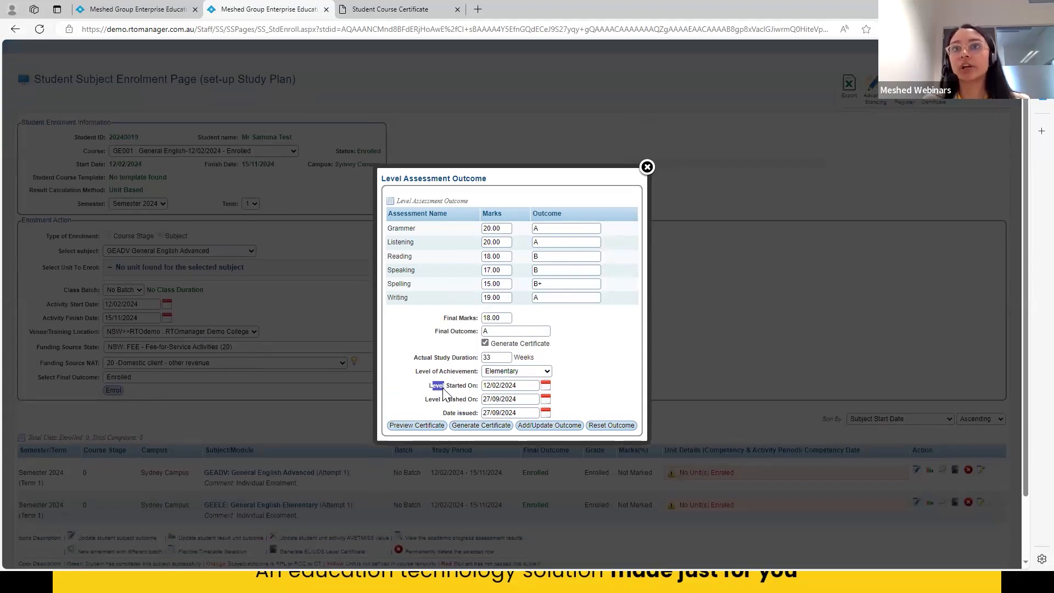
{"action": "left_click", "coordinate": [474, 373]}
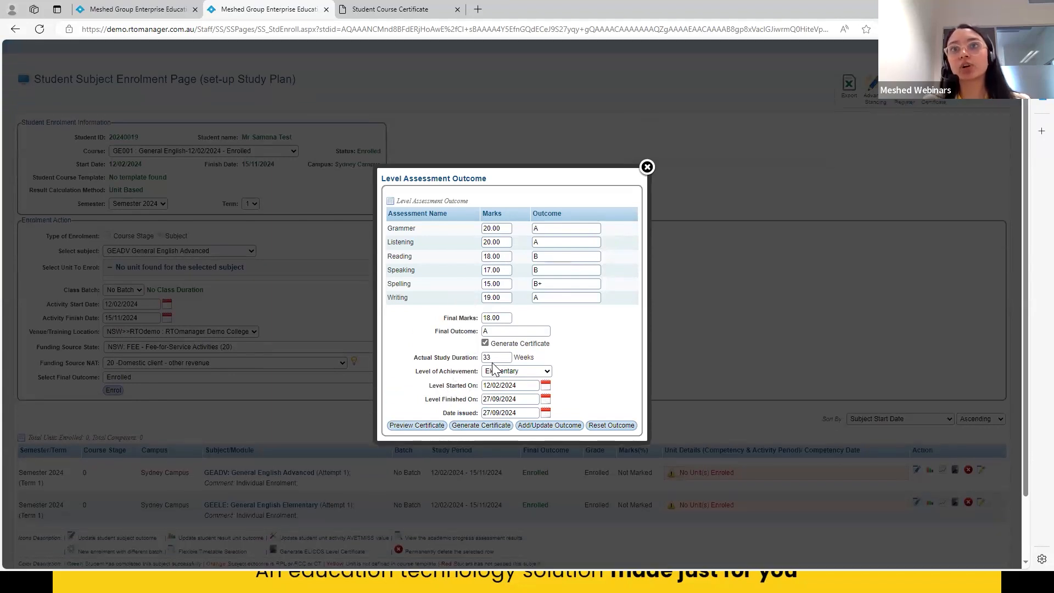
Set the level of achievement to Intermediate for the General English Advanced level and check the study duration and date fields.
{"action": "left_click", "coordinate": [488, 357]}
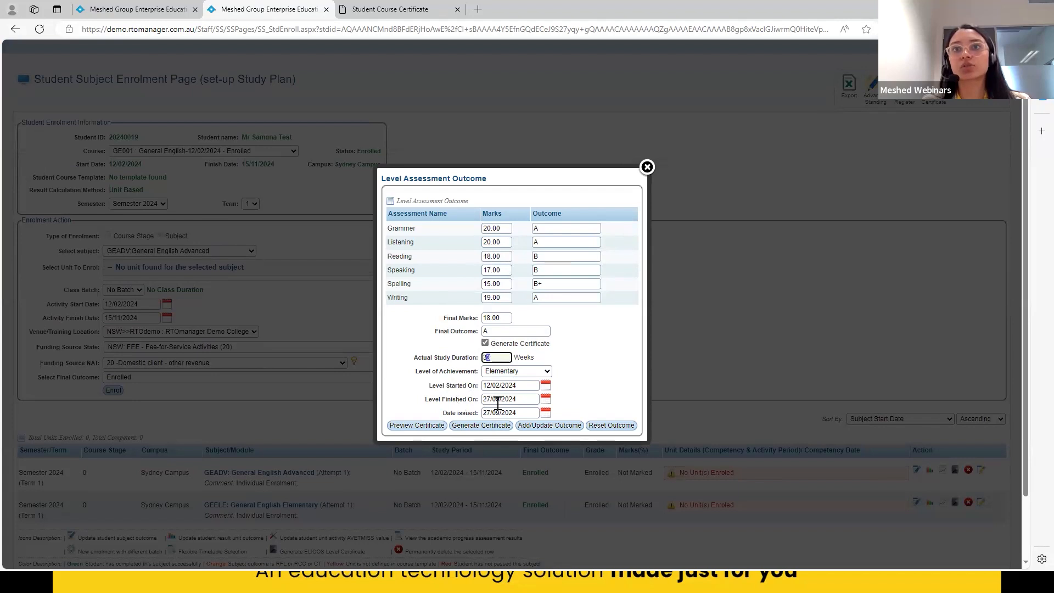
{"action": "left_click", "coordinate": [569, 364]}
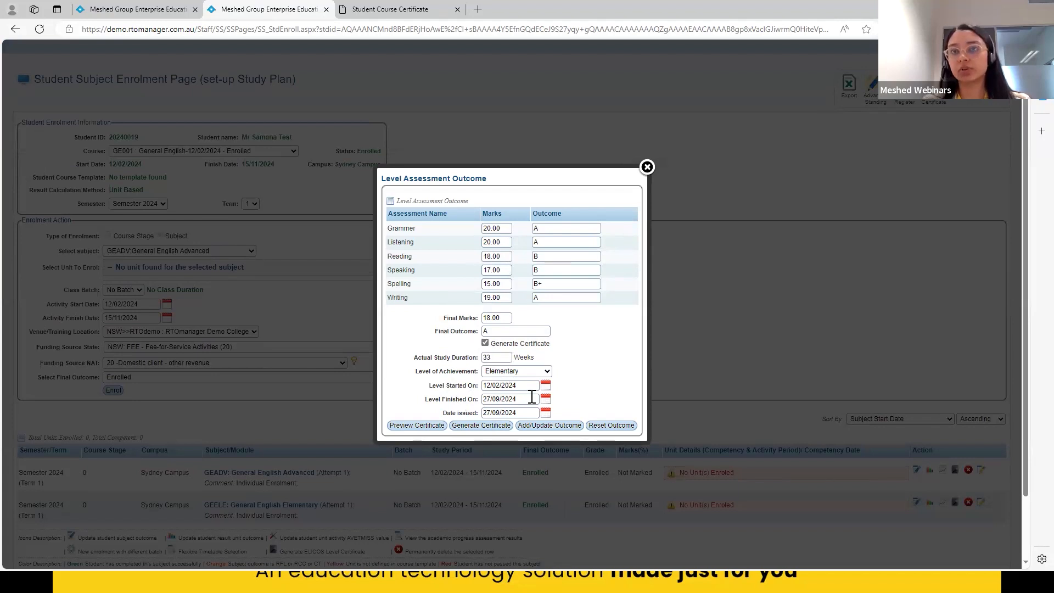
{"action": "left_click", "coordinate": [516, 371]}
{"action": "left_click", "coordinate": [508, 393]}
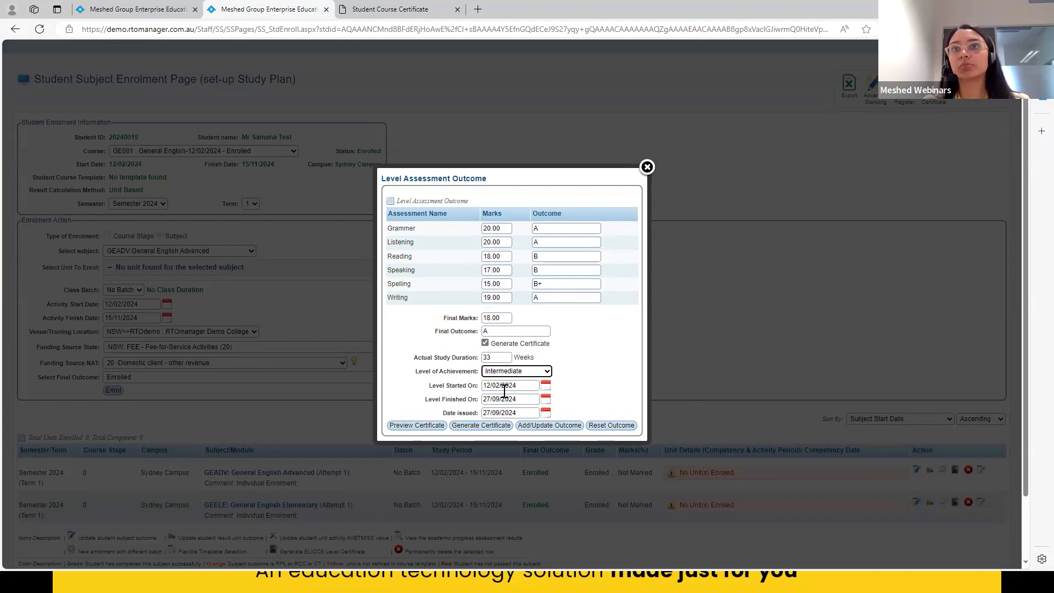
{"action": "left_click_drag", "start_coordinate": [486, 387], "coordinate": [497, 412]}
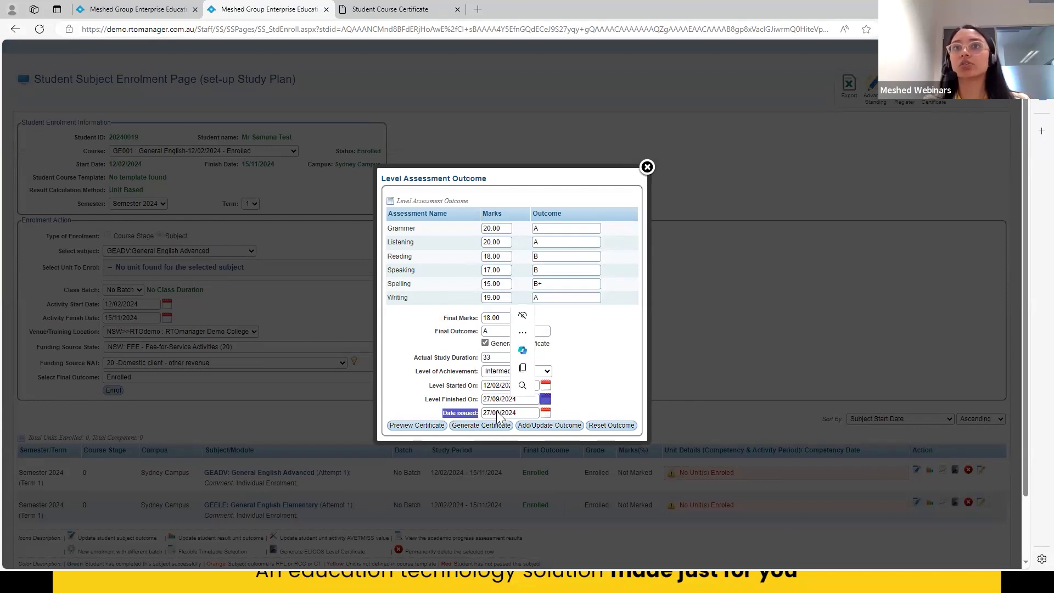
{"action": "left_click", "coordinate": [613, 368]}
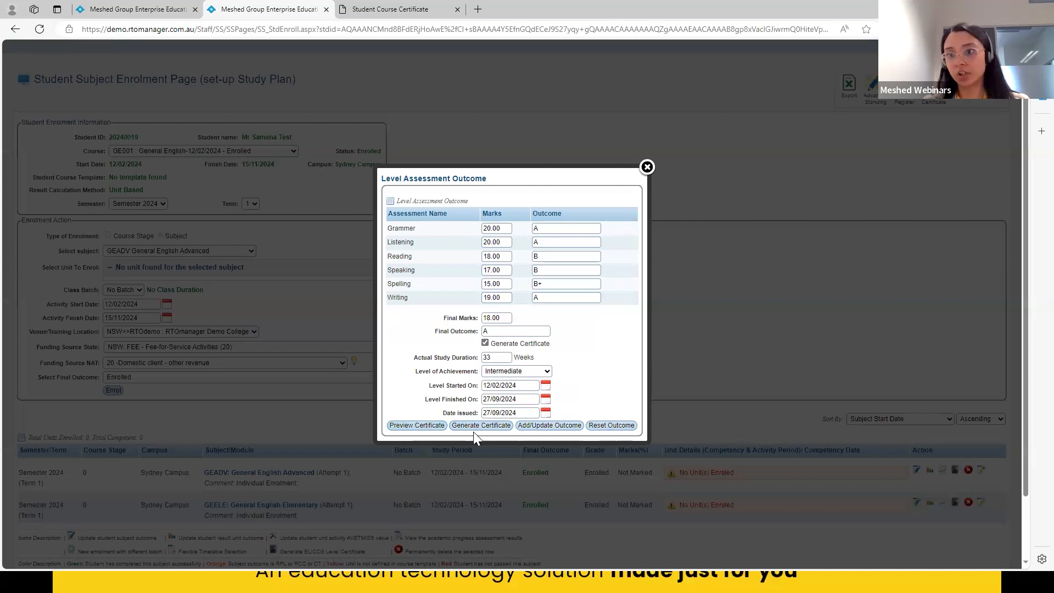
Preview the level certificate for General English Advanced and return to the student's subject enrolment page.
{"action": "left_click", "coordinate": [429, 428]}
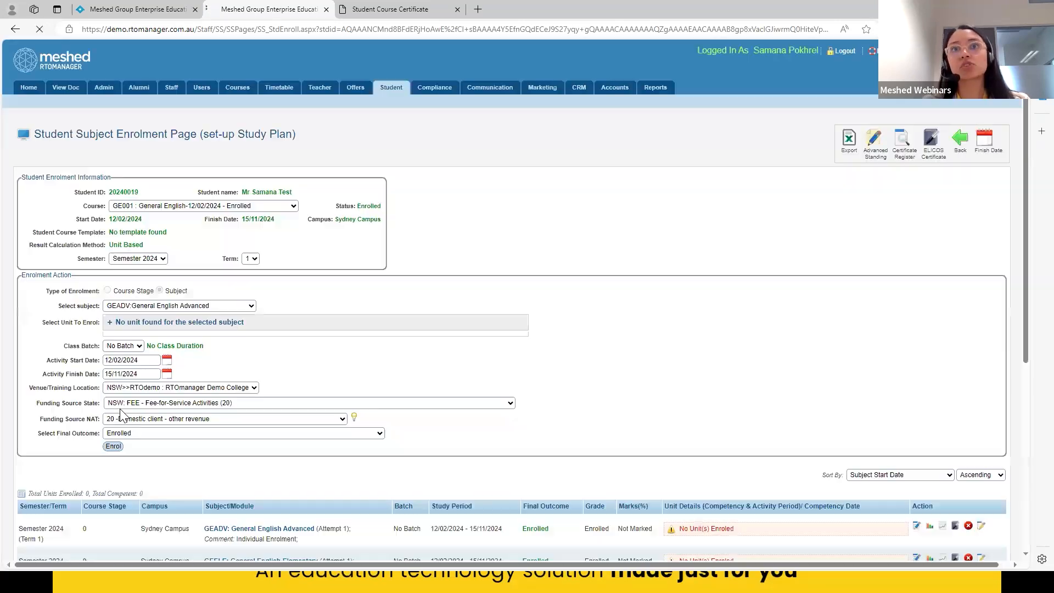
{"action": "scroll", "coordinate": [379, 385], "scroll_direction": "down", "scroll_amount": 2}
{"action": "scroll", "coordinate": [378, 385], "scroll_direction": "up", "scroll_amount": 2}
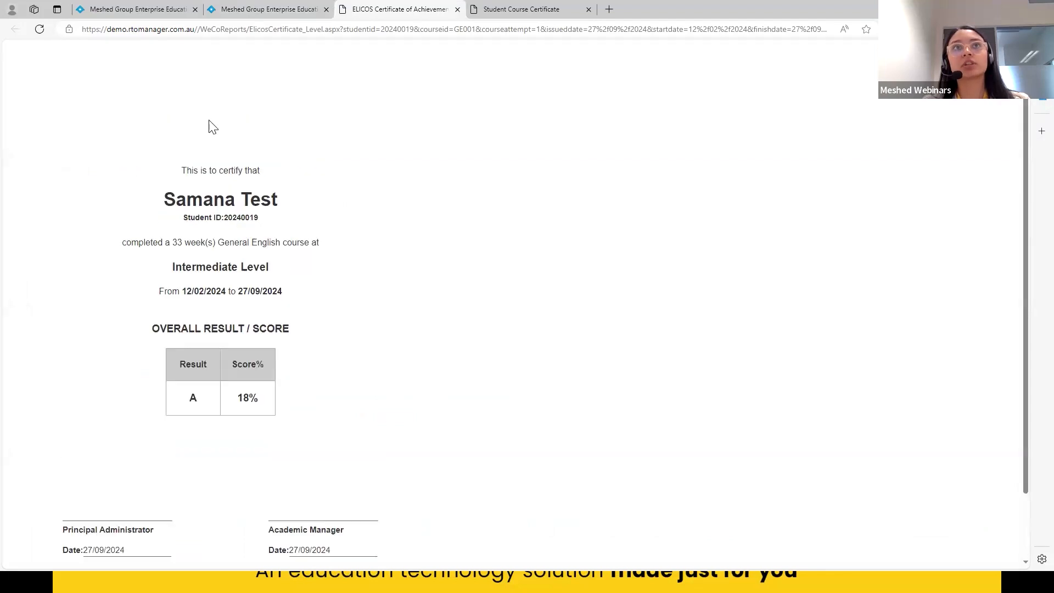
{"action": "left_click", "coordinate": [157, 14]}
{"action": "left_click", "coordinate": [283, 15]}
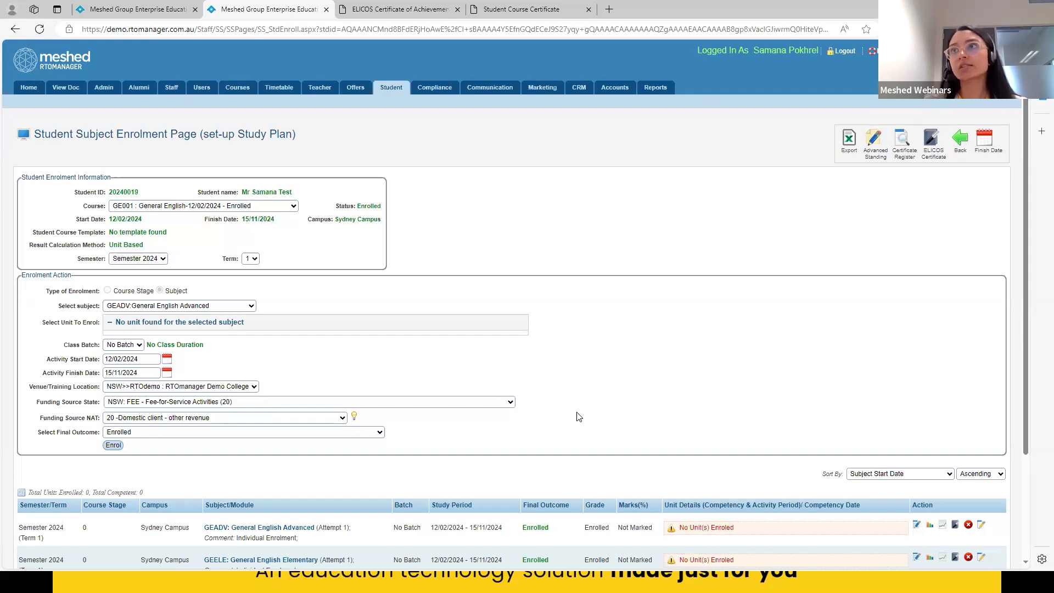
Open the ELICOS certificate generation options for the course, review the preview and issue choices, and close them.
{"action": "left_click", "coordinate": [931, 141]}
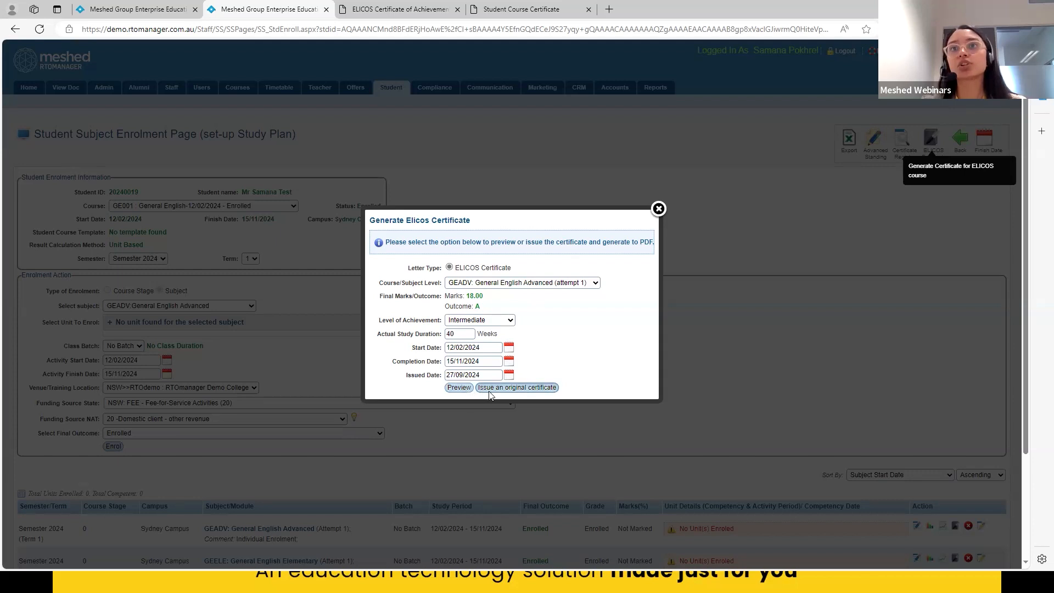
{"action": "left_click", "coordinate": [806, 421]}
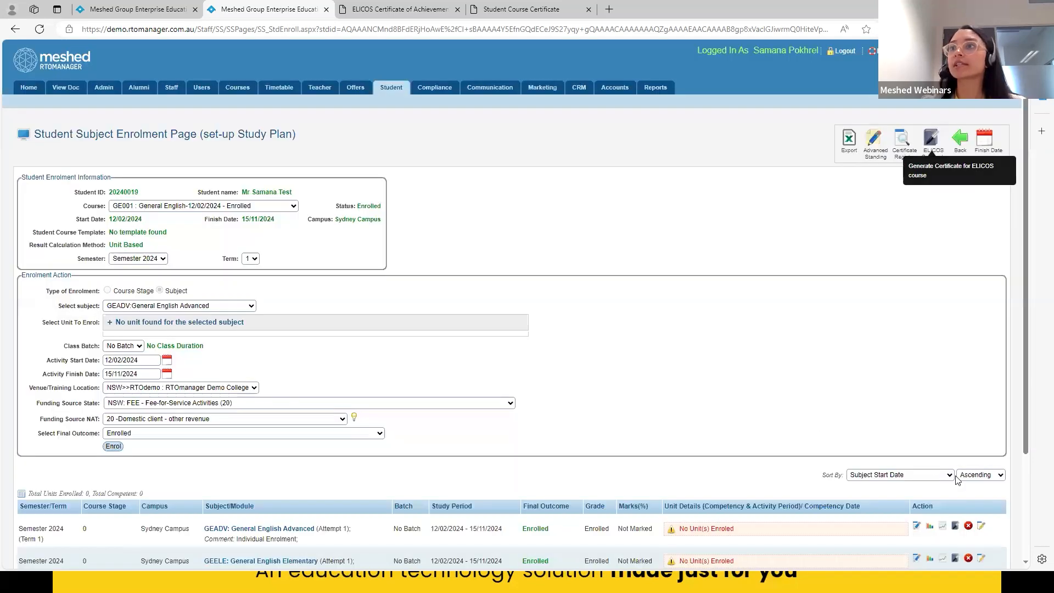
{"action": "scroll", "coordinate": [958, 479], "scroll_direction": "down", "scroll_amount": 3}
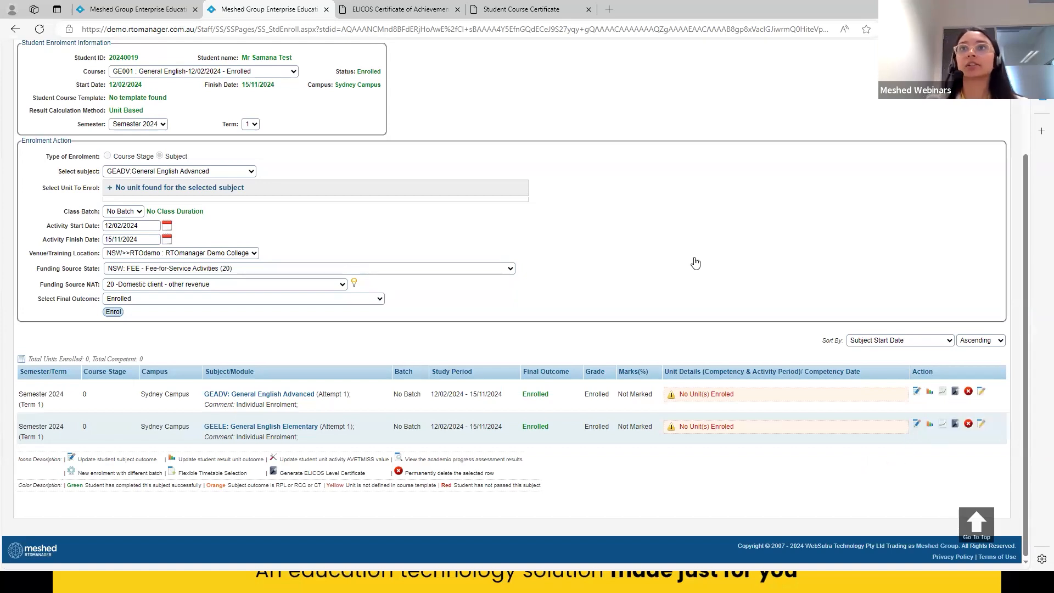
{"action": "right_click", "coordinate": [927, 516]}
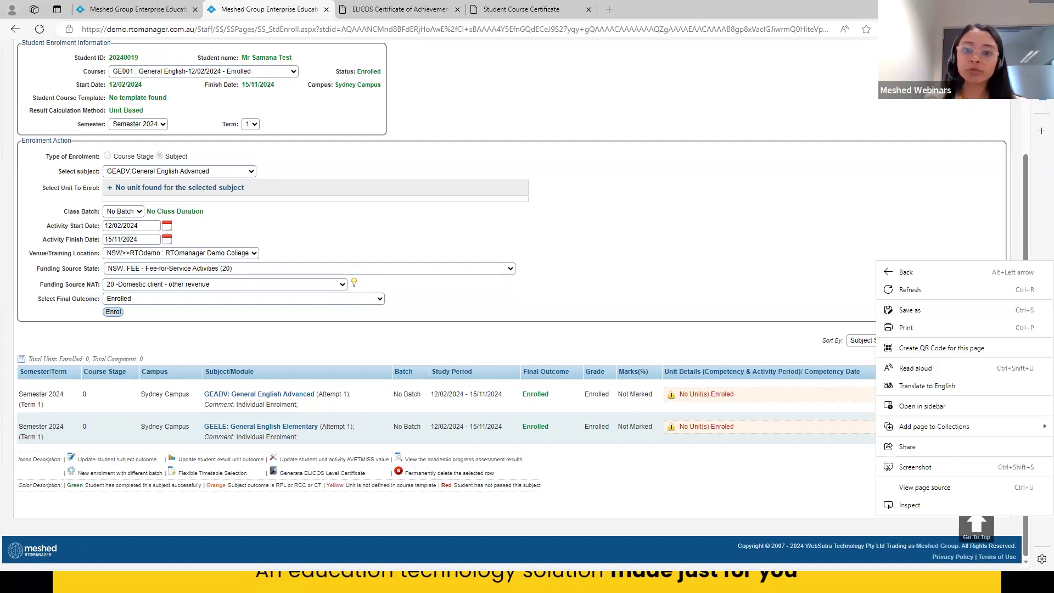
{"action": "left_click", "coordinate": [696, 226]}
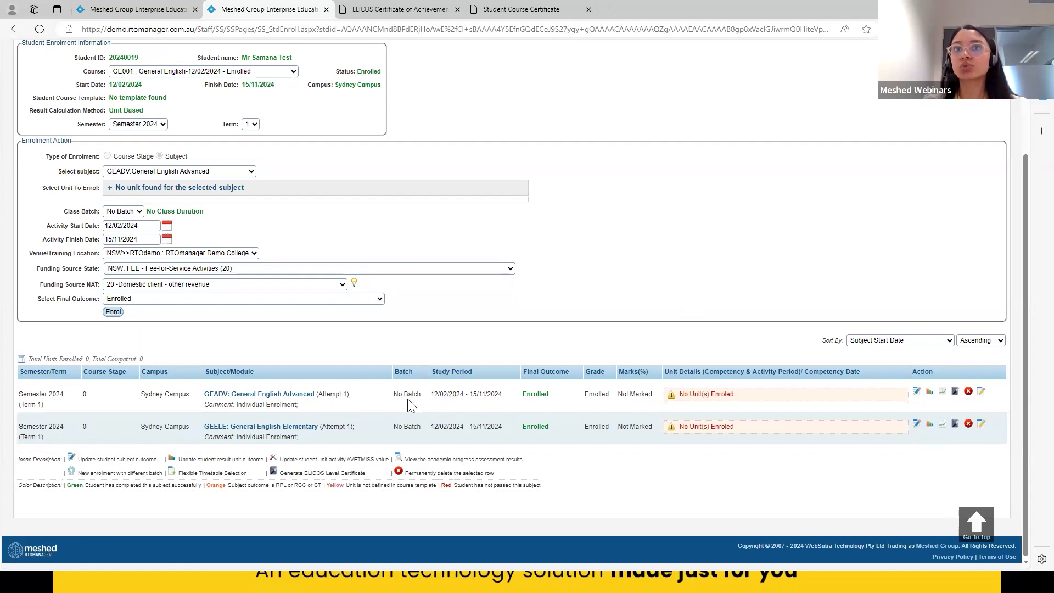
{"action": "left_click_drag", "start_coordinate": [399, 395], "coordinate": [416, 399]}
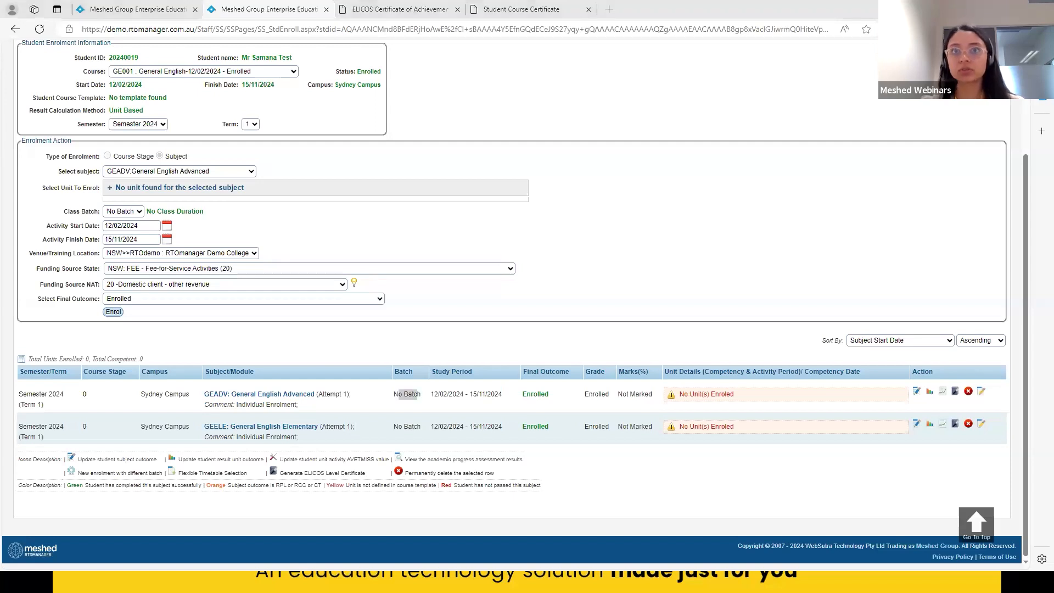
{"action": "key", "text": "alt+Tab"}
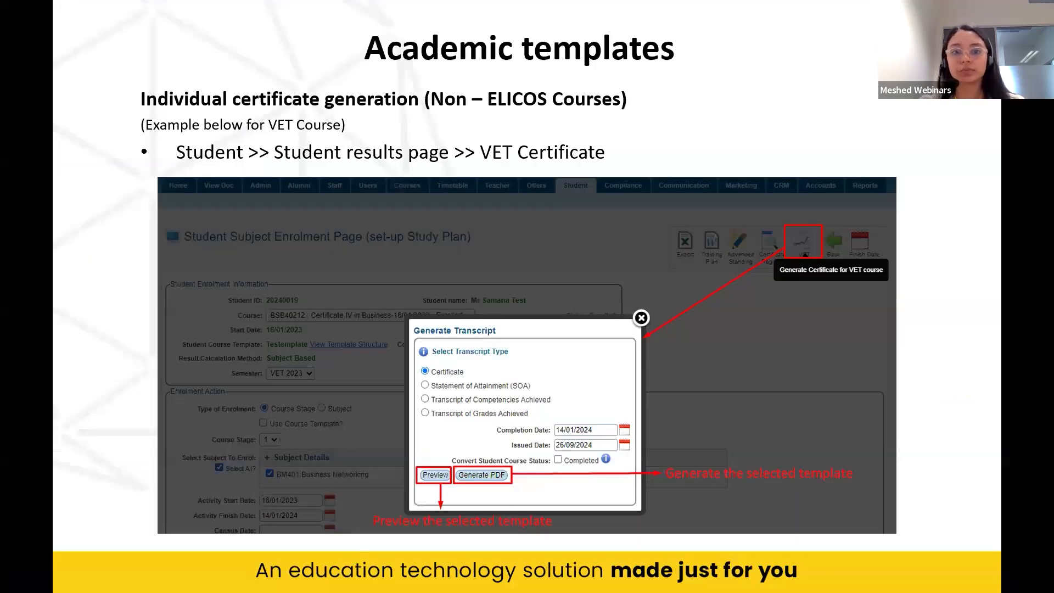
{"action": "key", "text": "Right"}
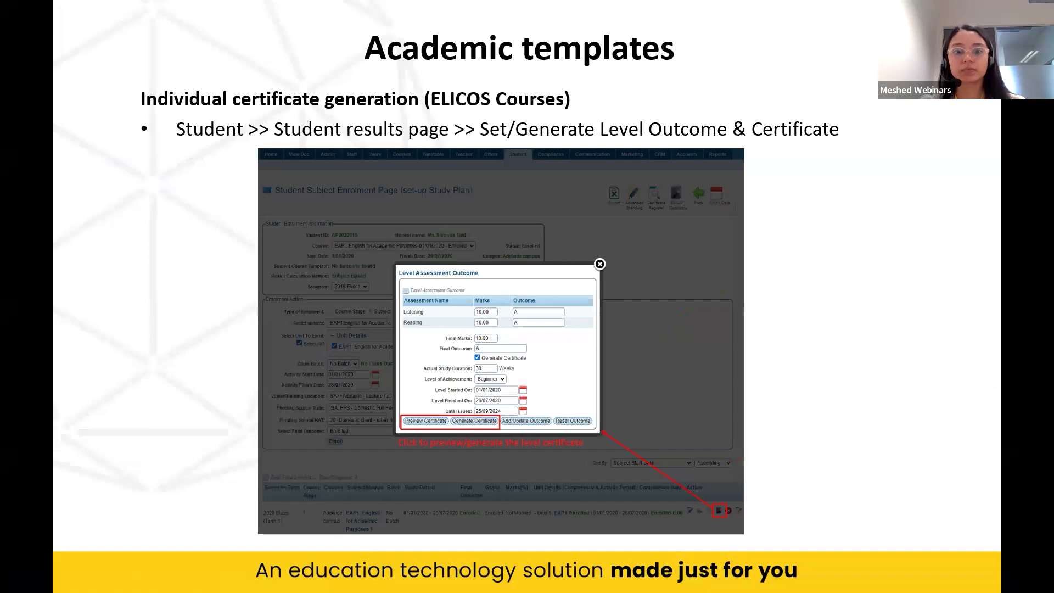
{"action": "key", "text": "Right"}
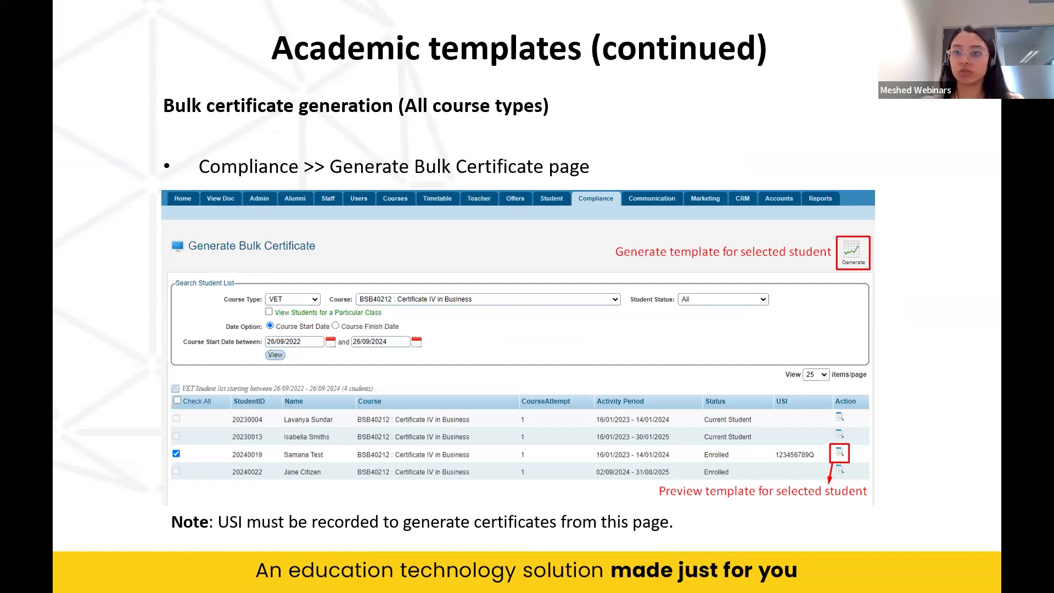
{"action": "key", "text": "alt+Tab"}
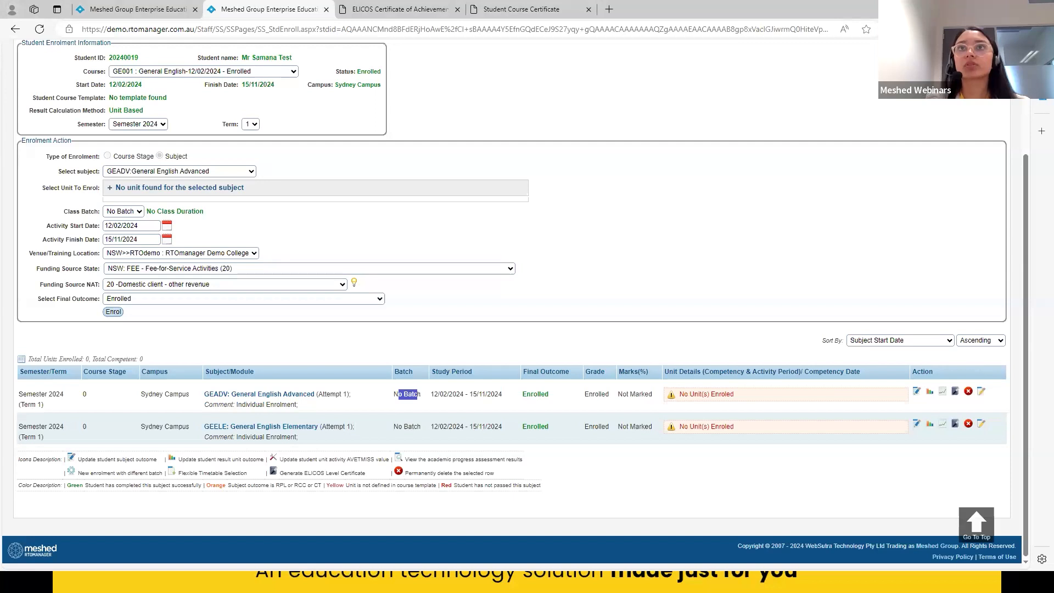
Open the compliance page for generating bulk certificates.
{"action": "scroll", "coordinate": [437, 181], "scroll_direction": "up", "scroll_amount": 3}
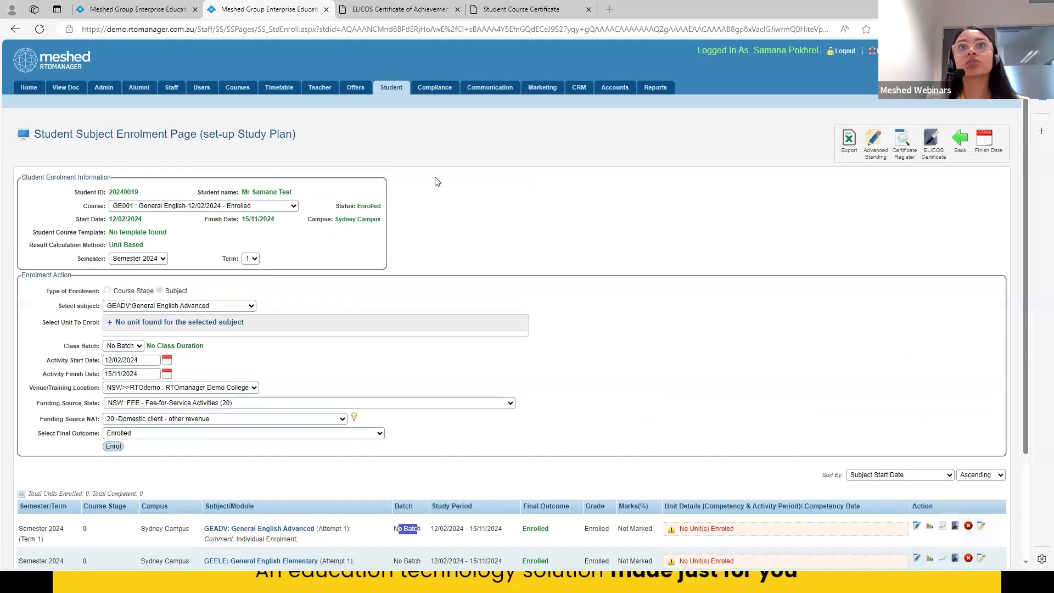
{"action": "mouse_move", "coordinate": [433, 98]}
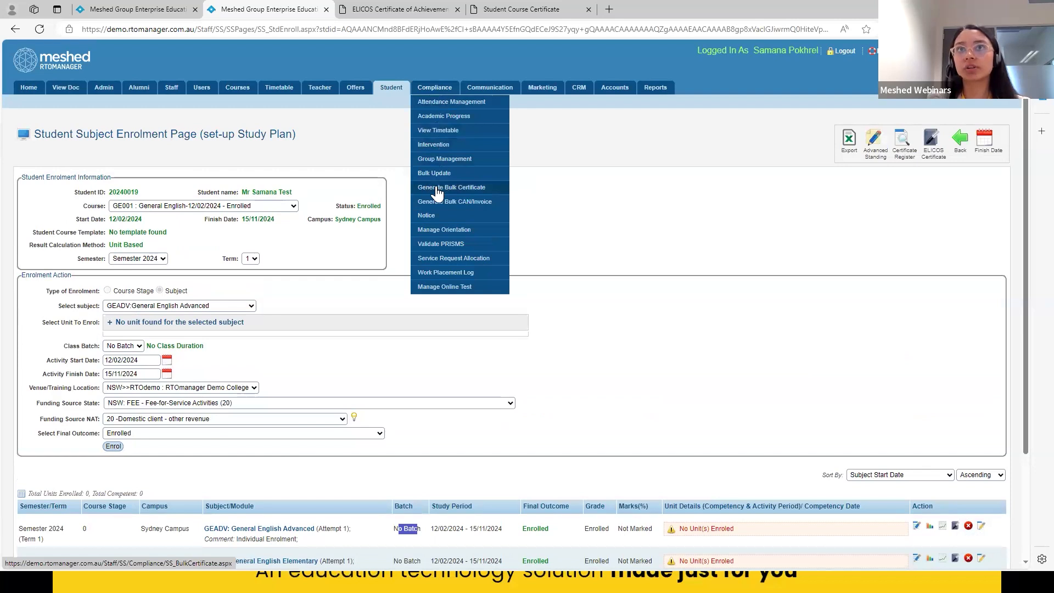
{"action": "left_click", "coordinate": [475, 195]}
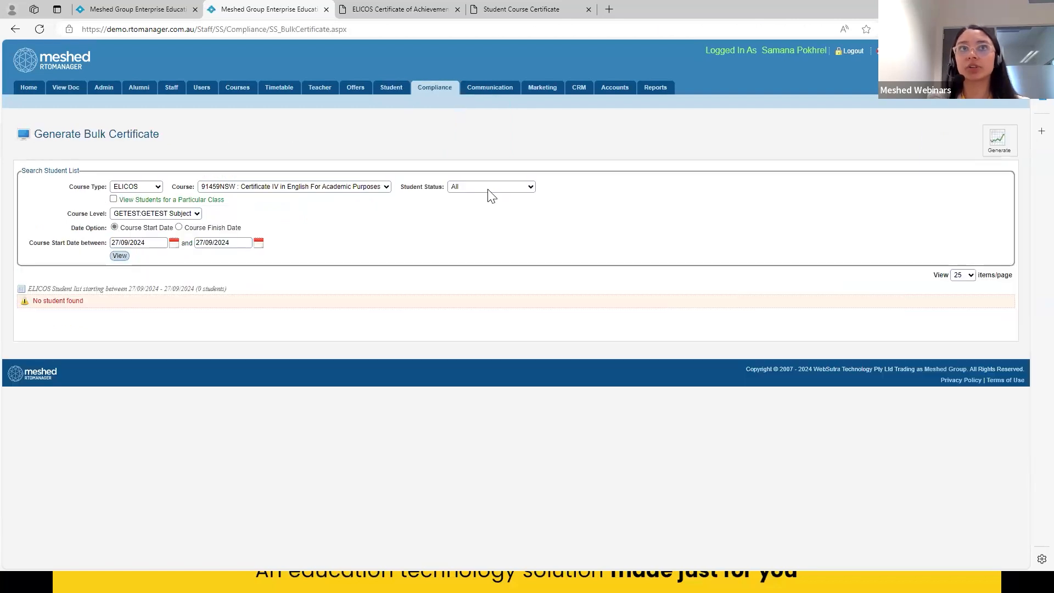
Set the bulk certificate course type to VET and look through the available student status options.
{"action": "left_click", "coordinate": [140, 192]}
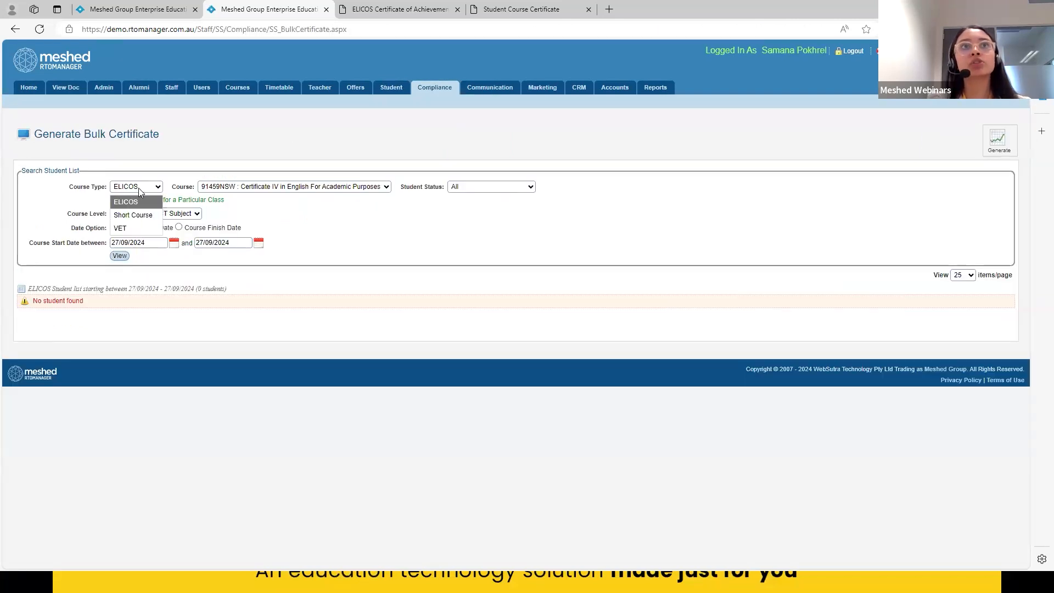
{"action": "left_click", "coordinate": [135, 228]}
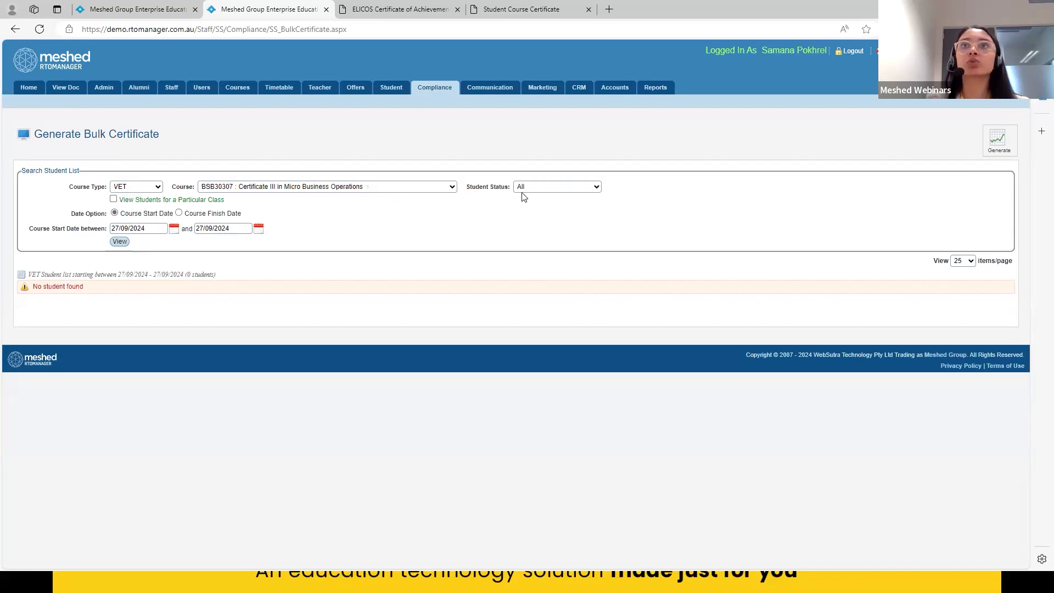
{"action": "left_click", "coordinate": [529, 188]}
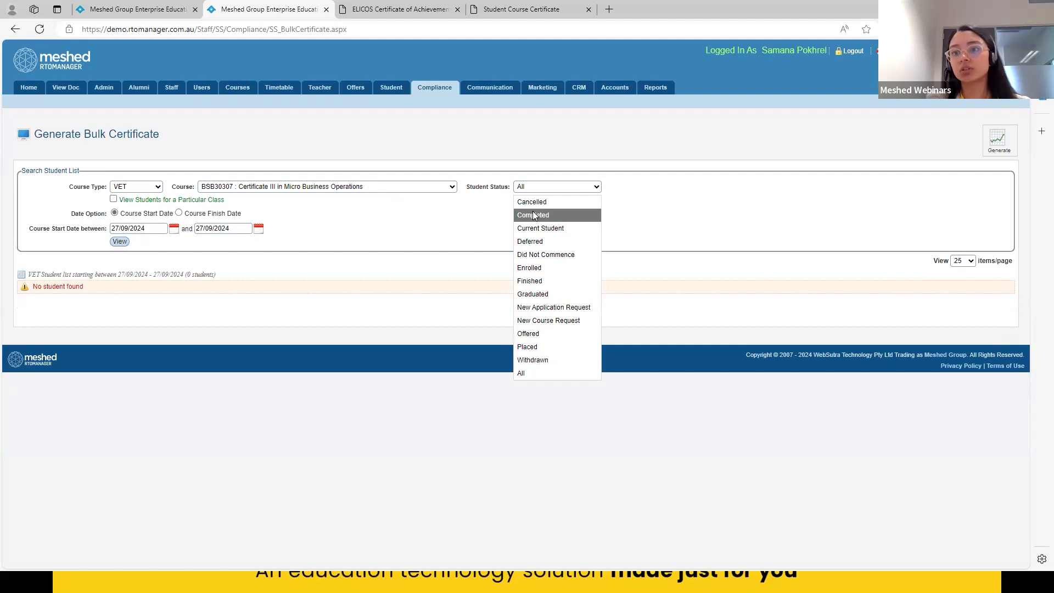
{"action": "left_click", "coordinate": [168, 256]}
Set the beginning of the course start date range to 27/09/2022 and list the matching students.
{"action": "left_click", "coordinate": [147, 230]}
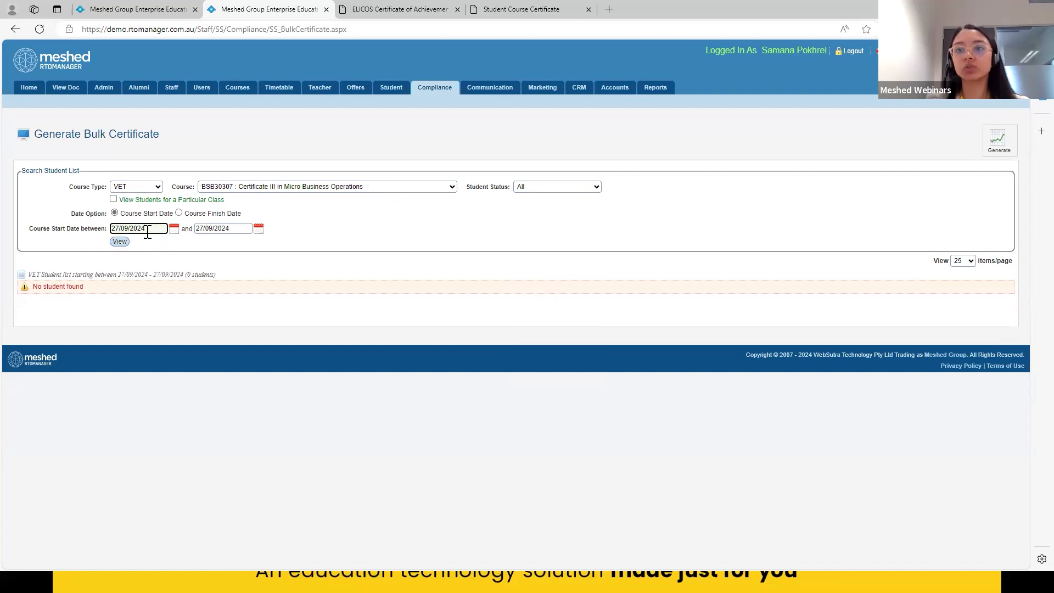
{"action": "left_click", "coordinate": [172, 276]}
{"action": "left_click_drag", "start_coordinate": [149, 228], "coordinate": [143, 226]}
{"action": "type", "text": "2"}
{"action": "left_click", "coordinate": [247, 301]}
{"action": "left_click", "coordinate": [119, 243]}
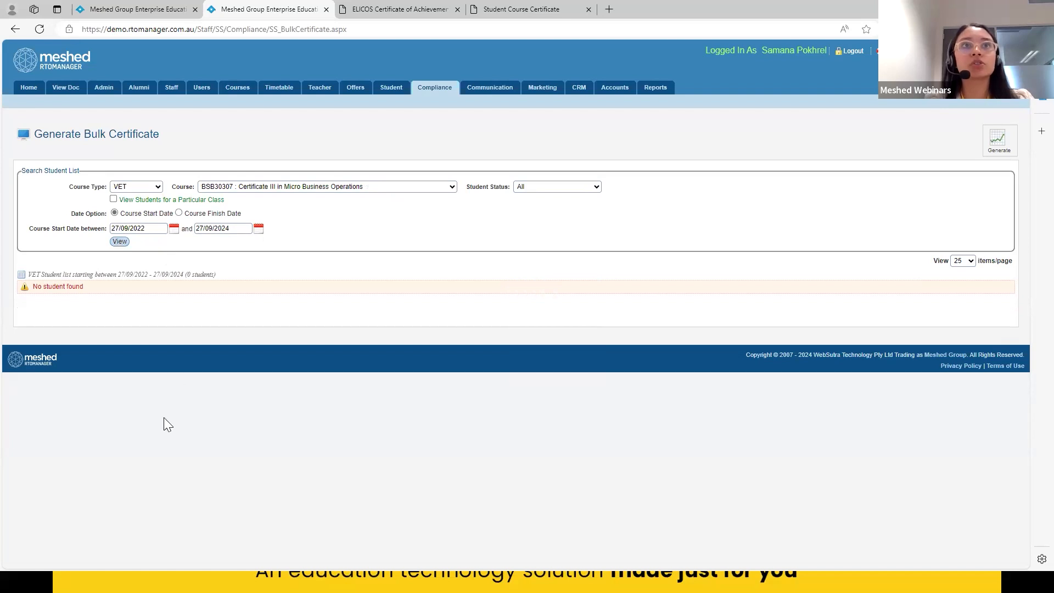
Switch the course to BSB40212: Certificate IV in Business and review the names of the listed students.
{"action": "left_click", "coordinate": [303, 189]}
{"action": "left_click", "coordinate": [294, 215]}
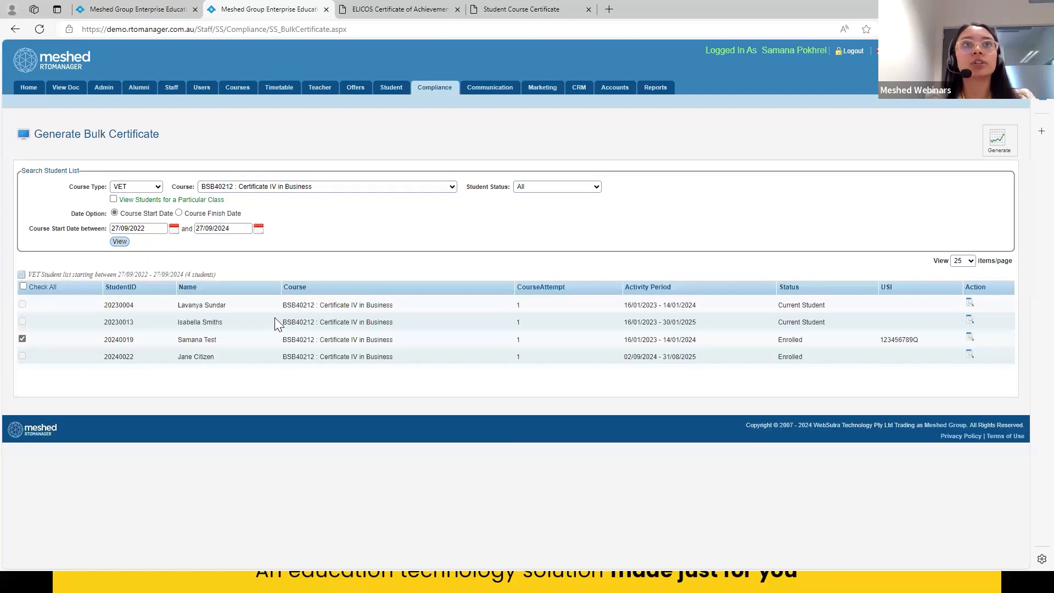
{"action": "left_click_drag", "start_coordinate": [179, 306], "coordinate": [218, 358]}
{"action": "left_click", "coordinate": [223, 394]}
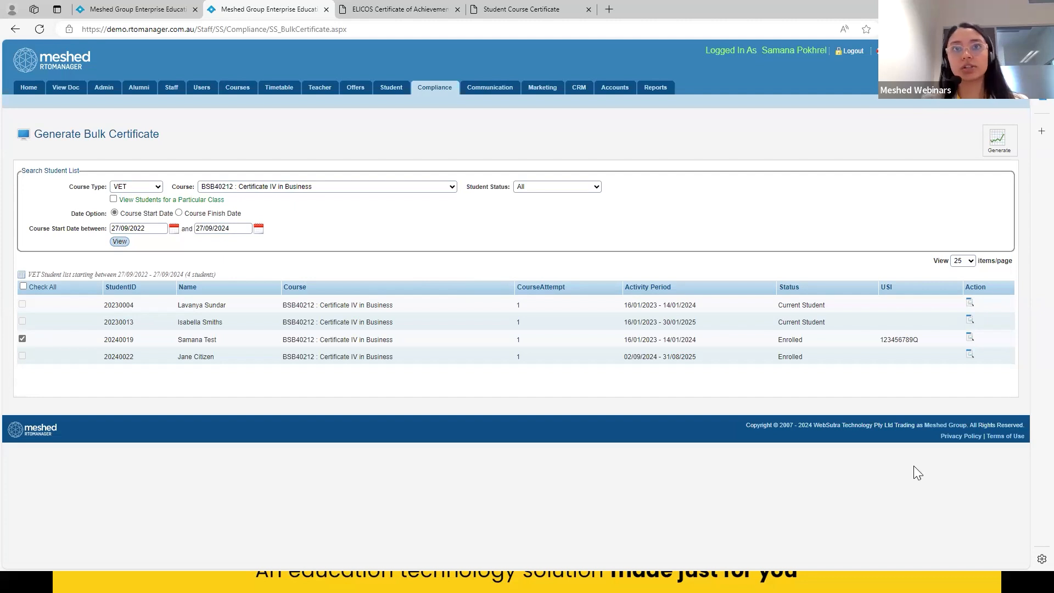
Examine the student list for who has a USI recorded and can be selected for bulk certificate generation.
{"action": "left_click_drag", "start_coordinate": [879, 339], "coordinate": [920, 348]}
{"action": "left_click", "coordinate": [911, 340]}
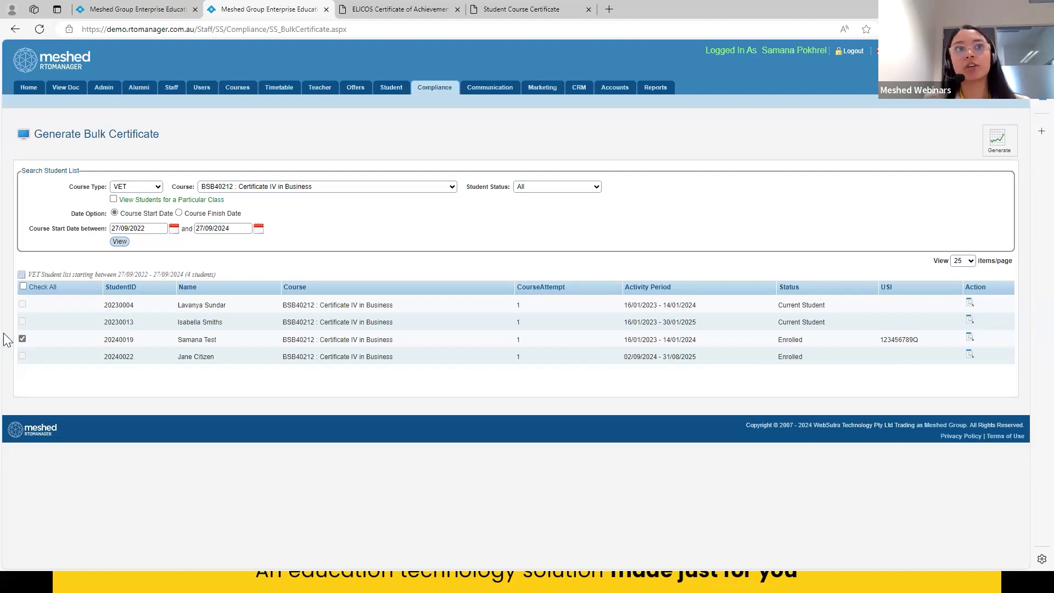
{"action": "left_click_drag", "start_coordinate": [182, 340], "coordinate": [216, 340]}
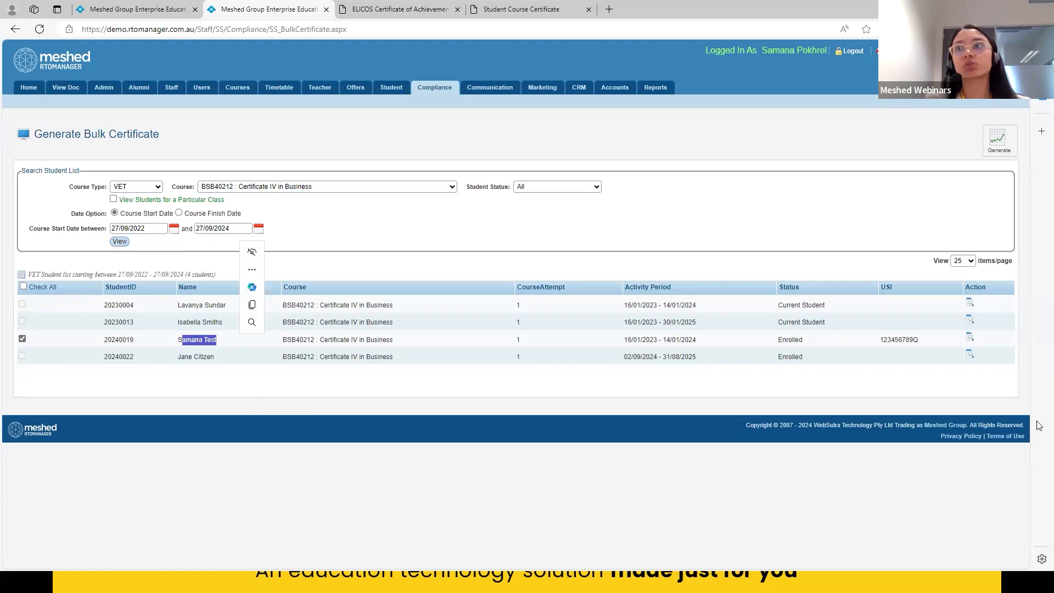
{"action": "left_click_drag", "start_coordinate": [882, 343], "coordinate": [920, 352]}
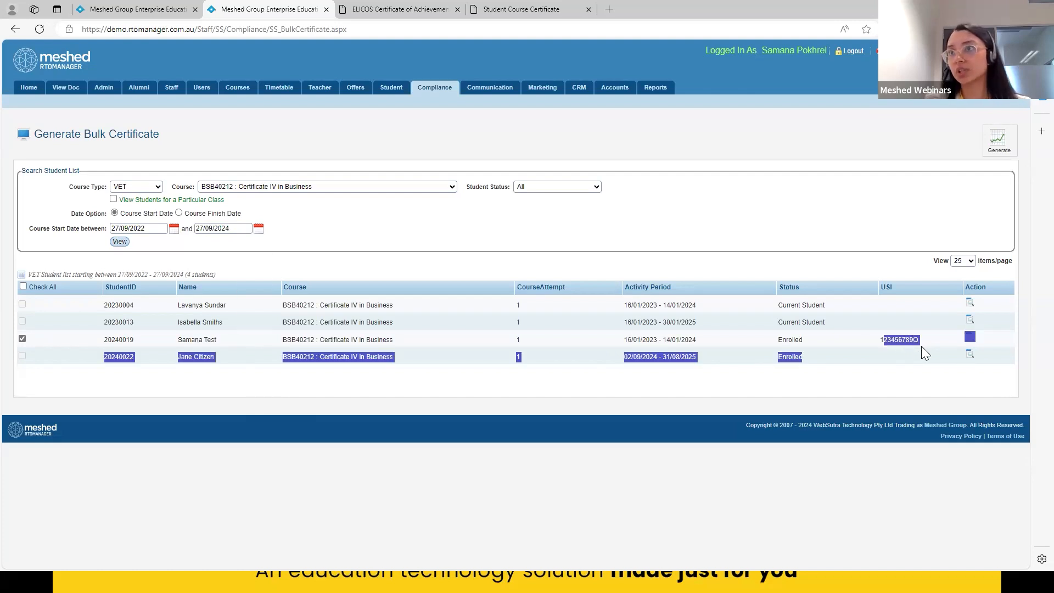
{"action": "left_click", "coordinate": [893, 385]}
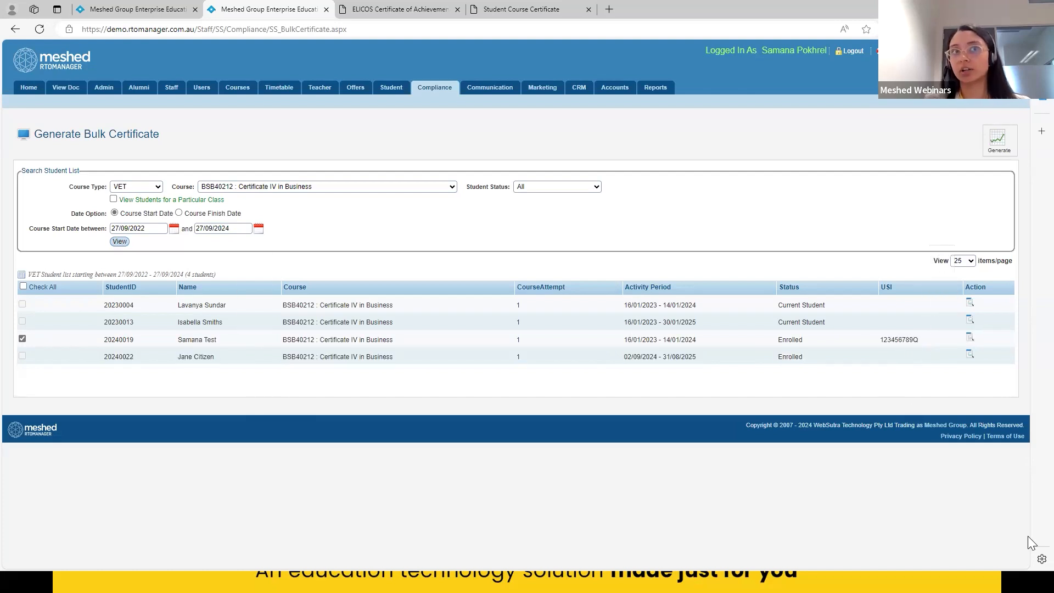
Clear and reselect the student with a recorded USI, and open that student's transcript preview options.
{"action": "left_click", "coordinate": [23, 338]}
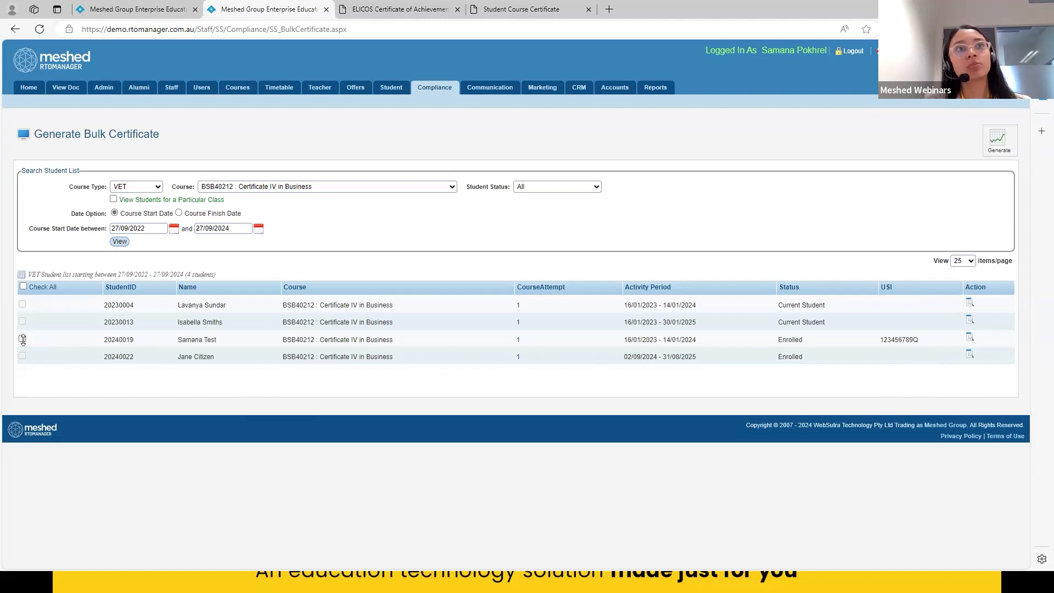
{"action": "left_click", "coordinate": [23, 338]}
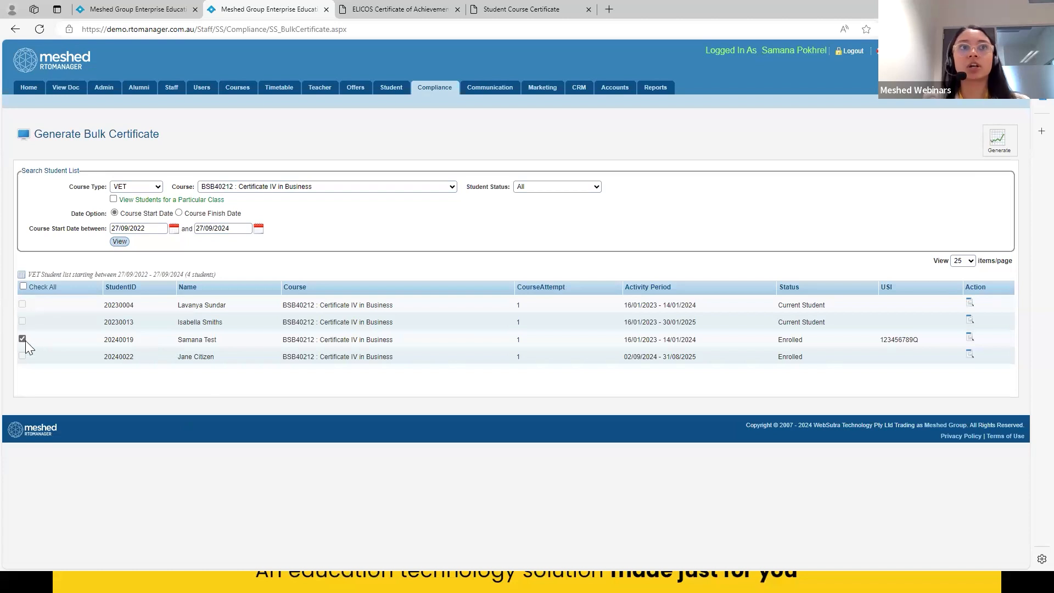
{"action": "left_click", "coordinate": [970, 338]}
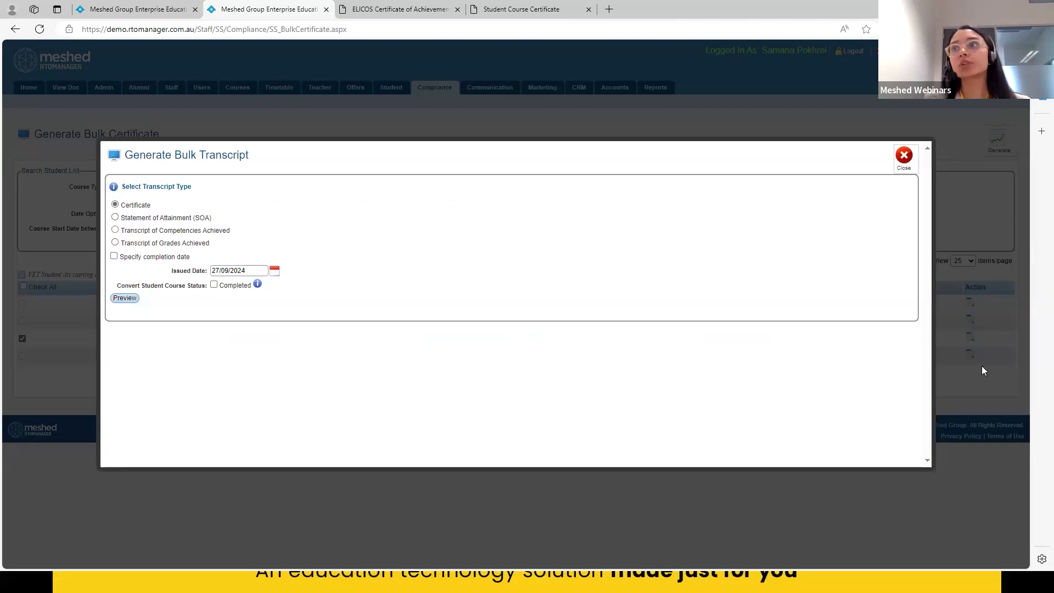
Review the Statement of Attainment preview options for the student, and the bulk generation options for Statement of Attainment and Transcript of Grades Achieved.
{"action": "left_click", "coordinate": [129, 218]}
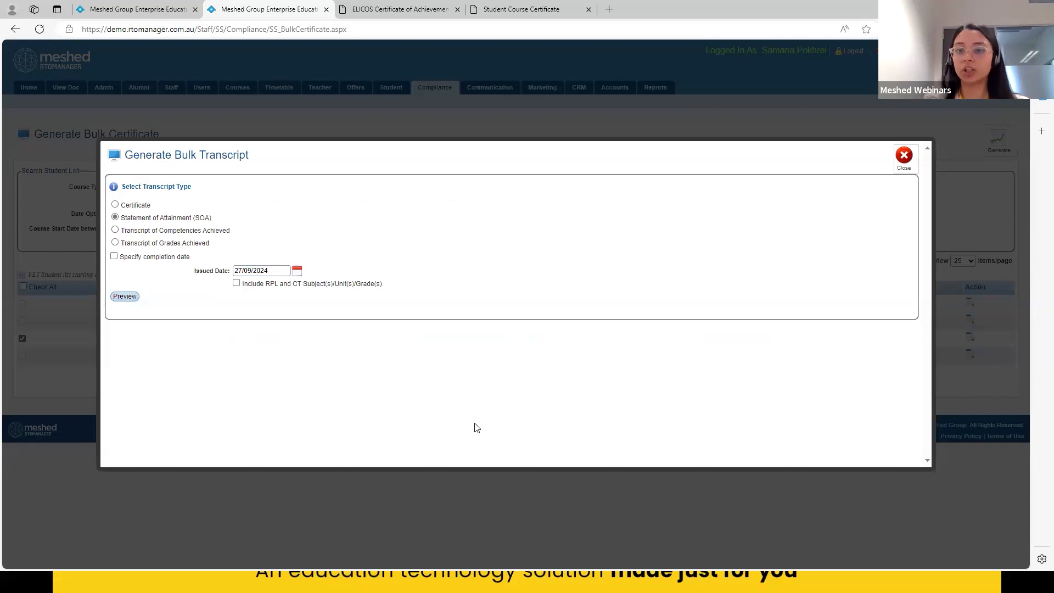
{"action": "left_click", "coordinate": [904, 156]}
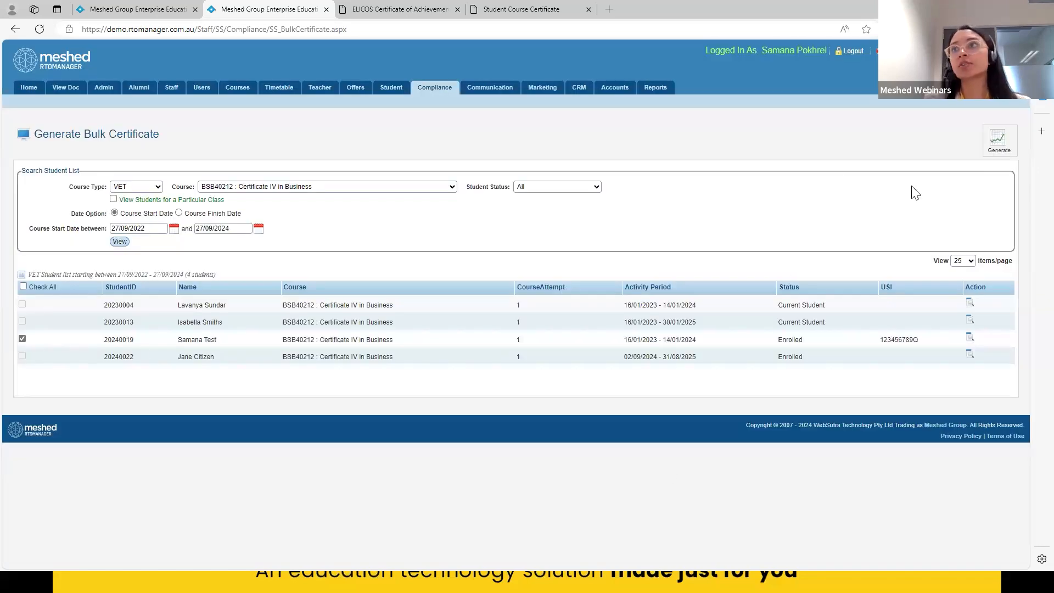
{"action": "left_click", "coordinate": [995, 148]}
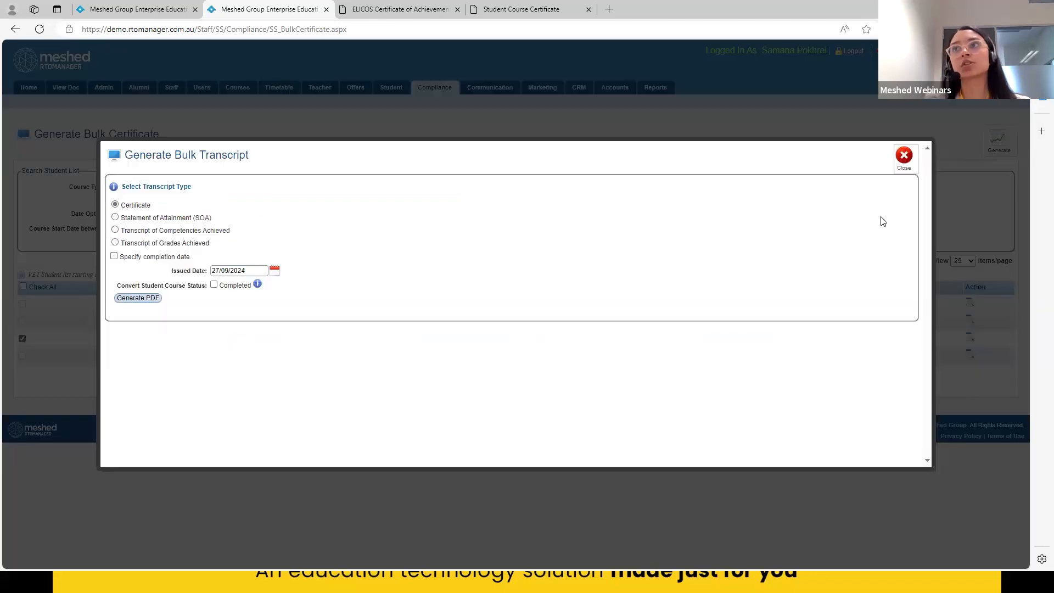
{"action": "left_click", "coordinate": [135, 217]}
{"action": "left_click", "coordinate": [140, 244]}
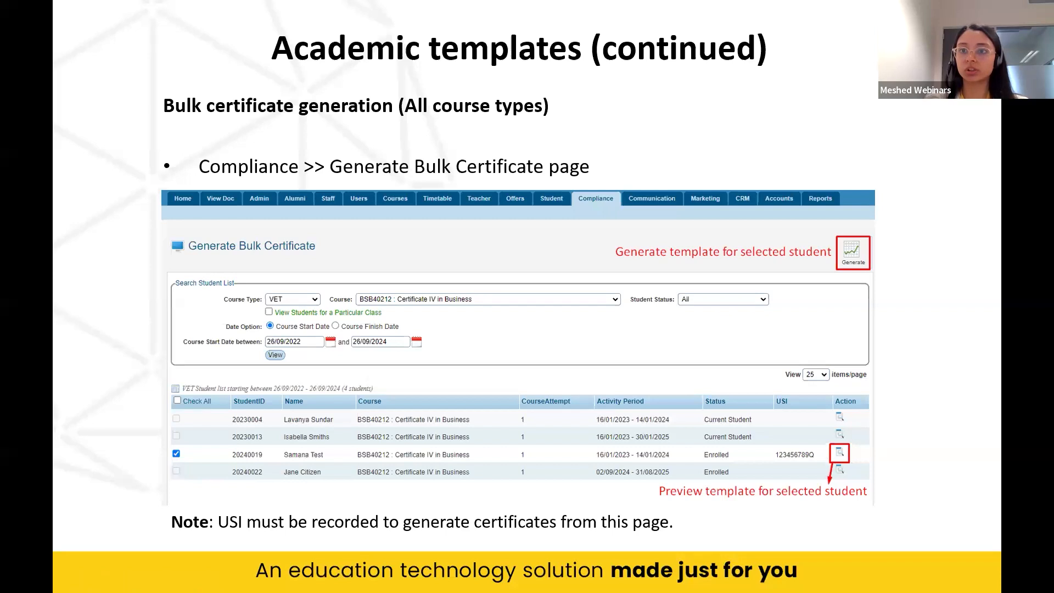
Switch back to the browser, find the student by first name in the student payment search, and open the student's payment summary.
{"action": "key", "text": "Right"}
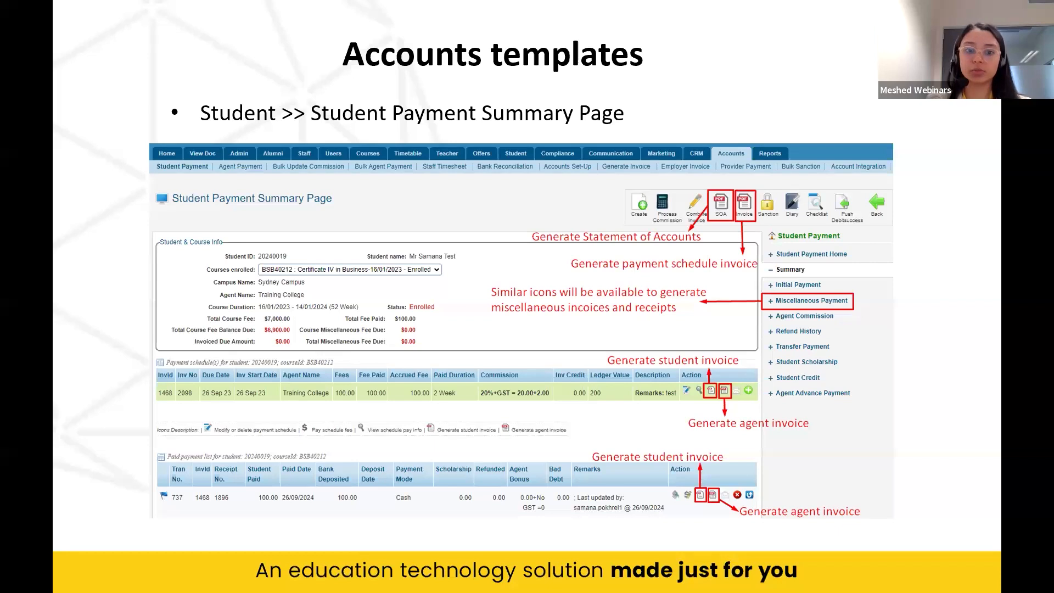
{"action": "key", "text": "alt+Tab"}
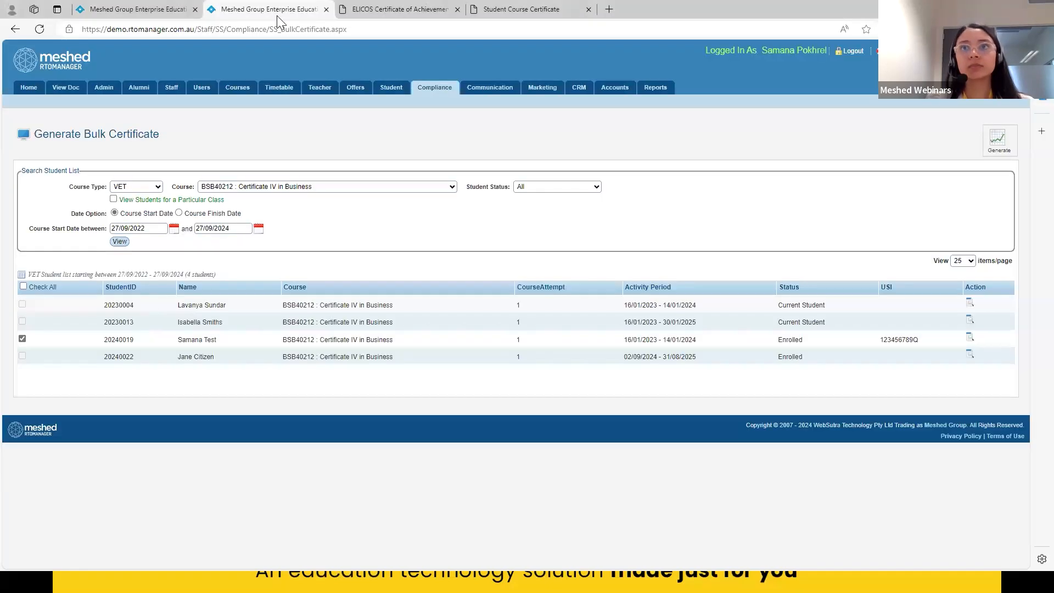
{"action": "mouse_move", "coordinate": [623, 91]}
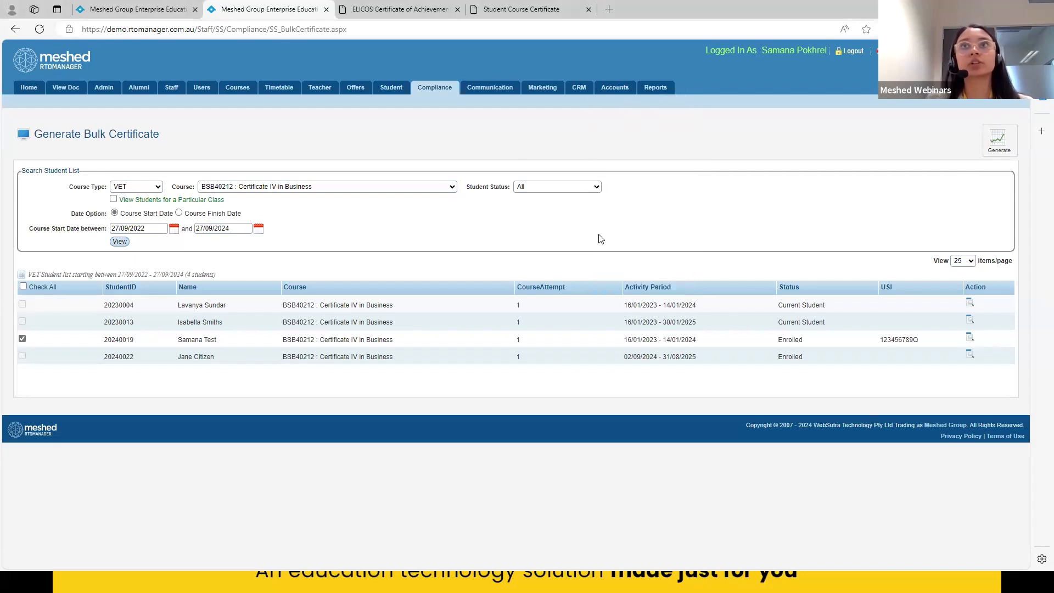
{"action": "left_click", "coordinate": [623, 106]}
{"action": "left_click", "coordinate": [281, 185]}
{"action": "left_click", "coordinate": [265, 213]}
{"action": "left_click", "coordinate": [316, 180]}
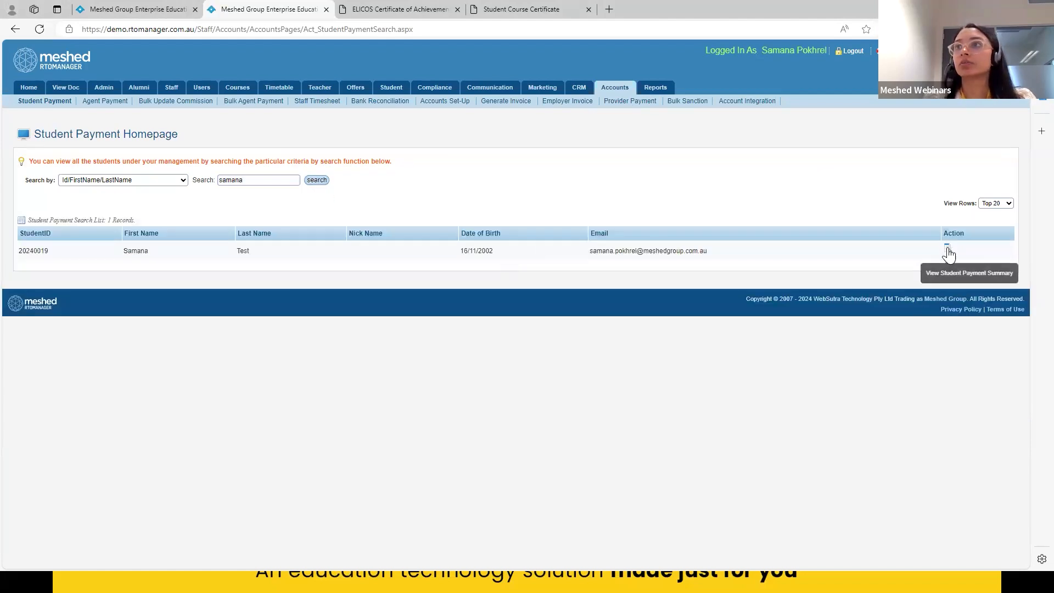
{"action": "left_click", "coordinate": [947, 250]}
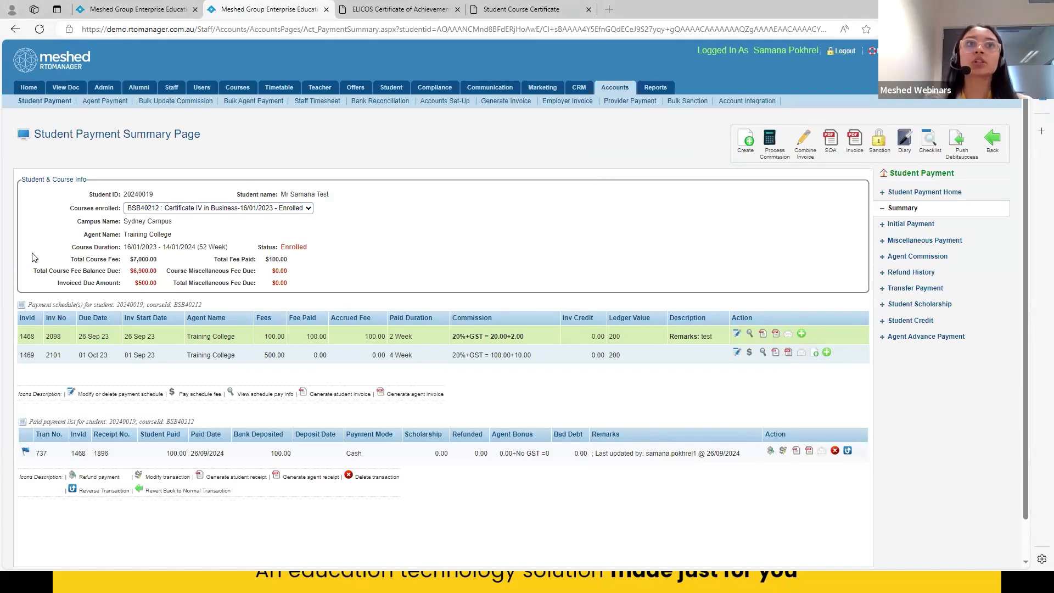
Generate and open the student invoice for the first payment schedule, and review its summary of charges.
{"action": "left_click_drag", "start_coordinate": [187, 336], "coordinate": [232, 344]}
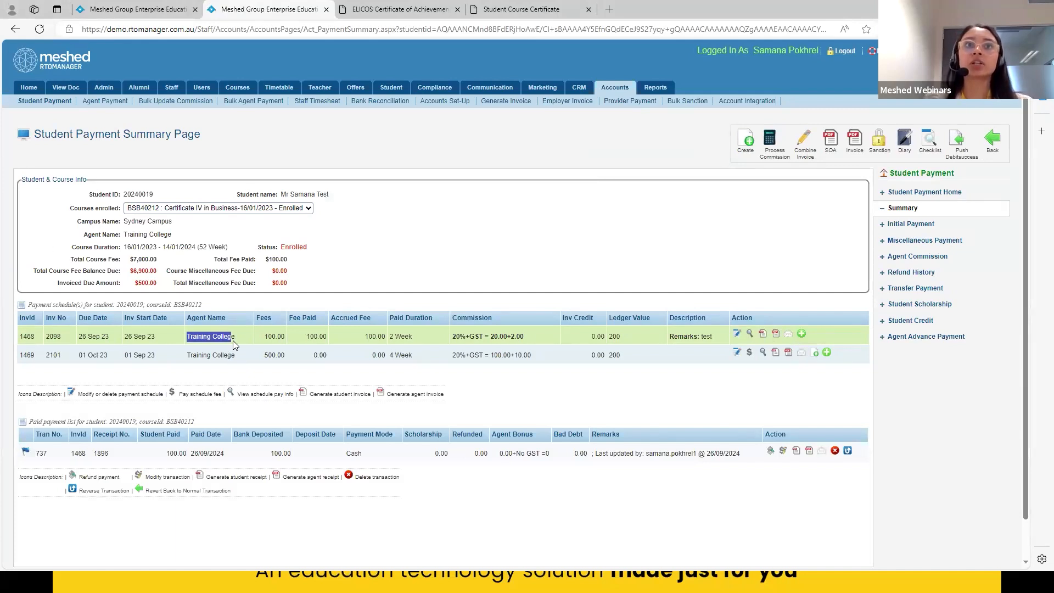
{"action": "left_click", "coordinate": [340, 285]}
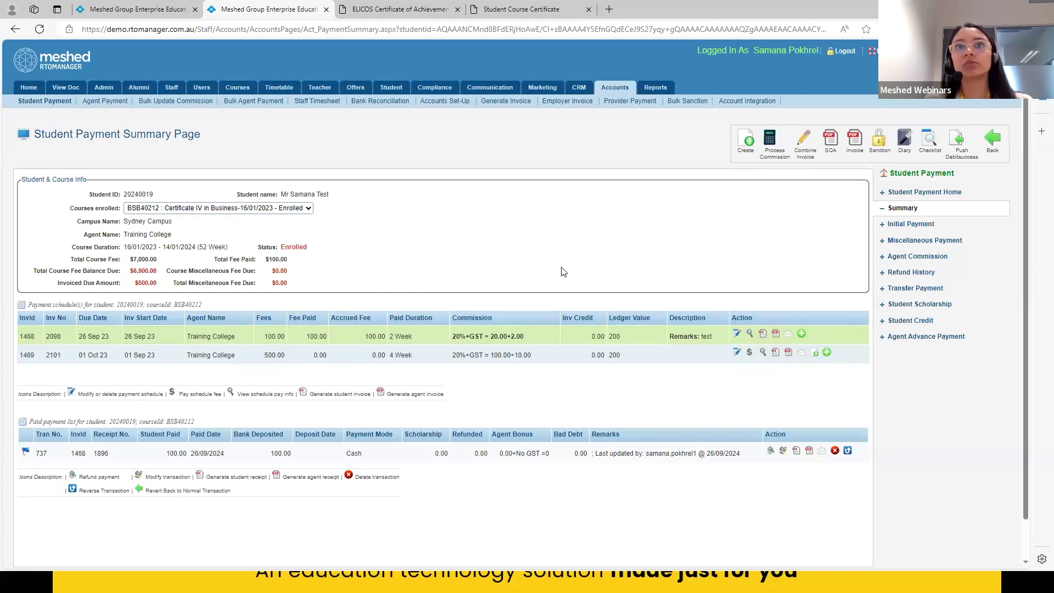
{"action": "left_click", "coordinate": [763, 338]}
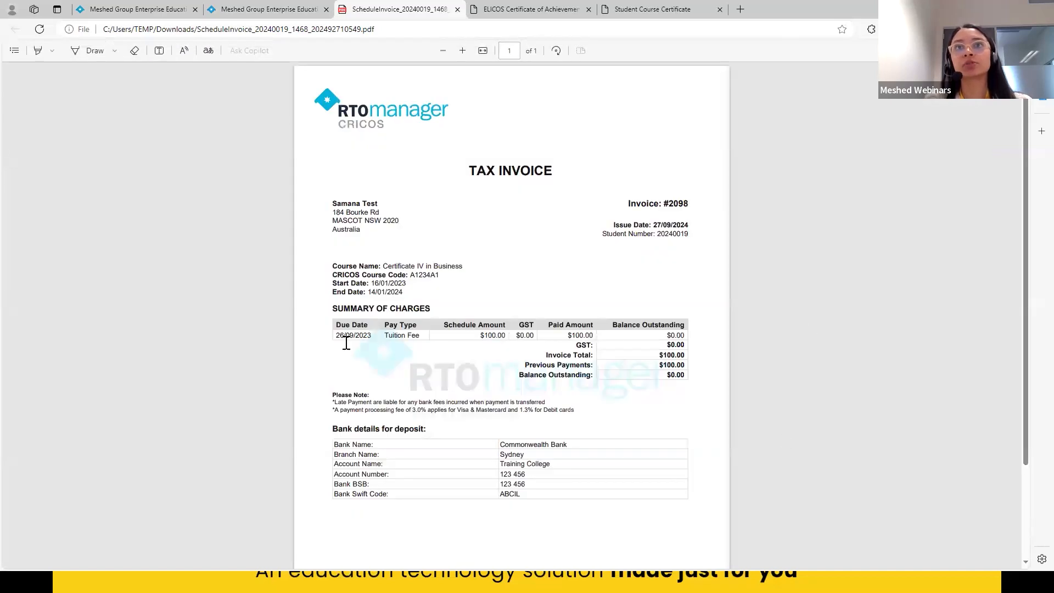
{"action": "left_click_drag", "start_coordinate": [338, 335], "coordinate": [488, 362]}
{"action": "left_click", "coordinate": [488, 362]}
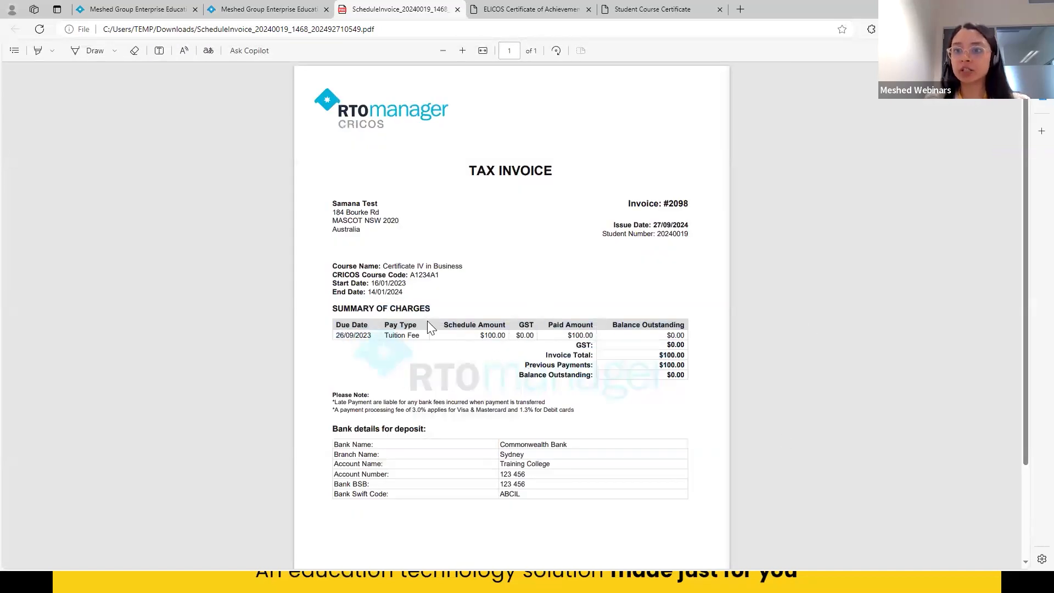
{"action": "left_click", "coordinate": [272, 11]}
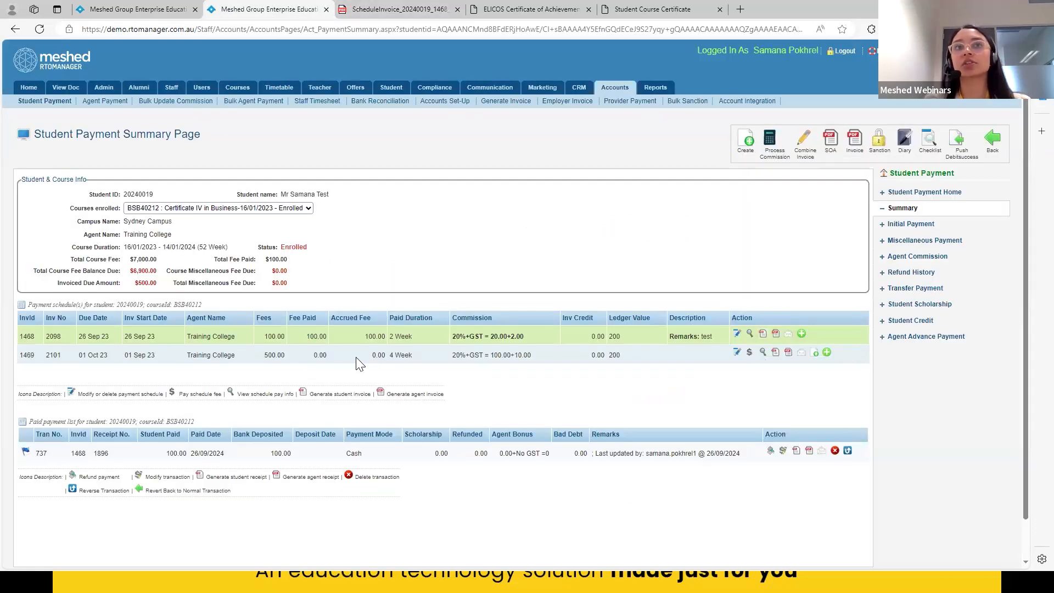
Generate the payment schedule invoice covering the student's listed payment schedules, open the PDF, and review the due dates and amounts.
{"action": "left_click_drag", "start_coordinate": [191, 336], "coordinate": [234, 359]}
{"action": "left_click", "coordinate": [457, 298]}
{"action": "left_click", "coordinate": [854, 143]}
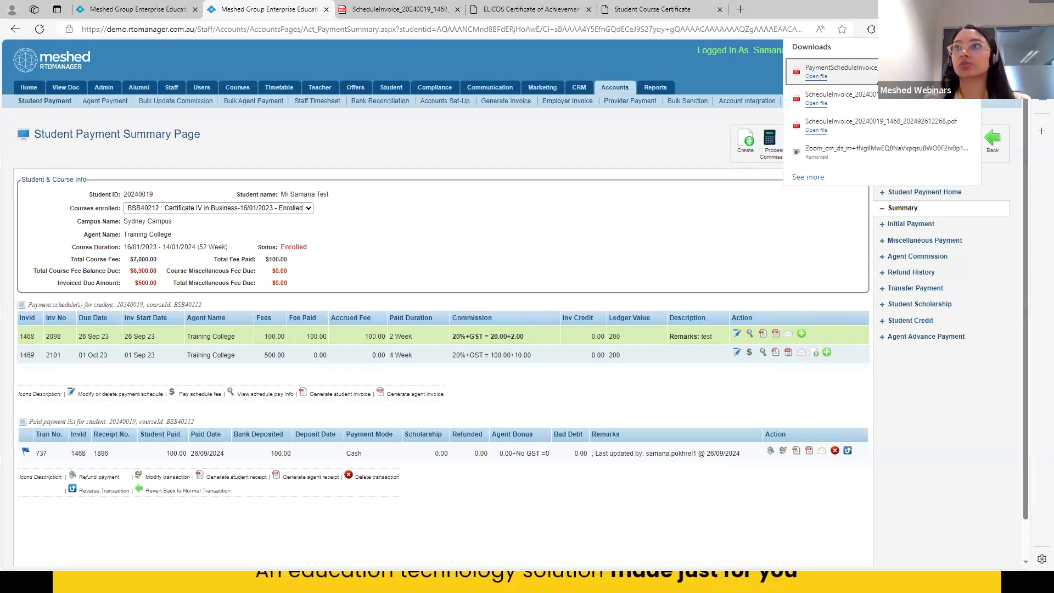
{"action": "left_click", "coordinate": [834, 72]}
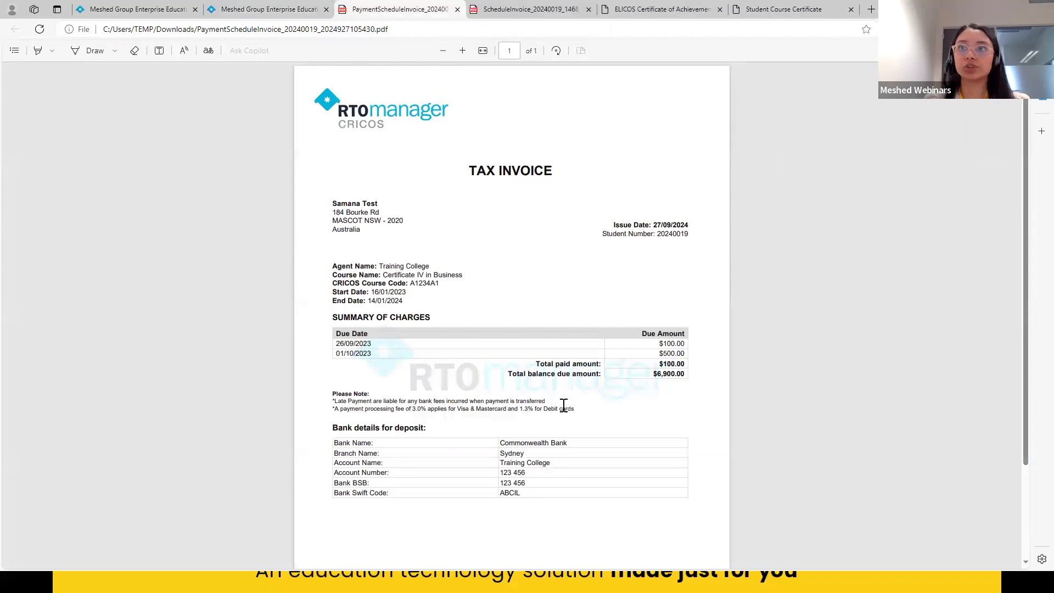
{"action": "scroll", "coordinate": [571, 409], "scroll_direction": "down", "scroll_amount": 2}
{"action": "left_click_drag", "start_coordinate": [659, 227], "coordinate": [662, 242]}
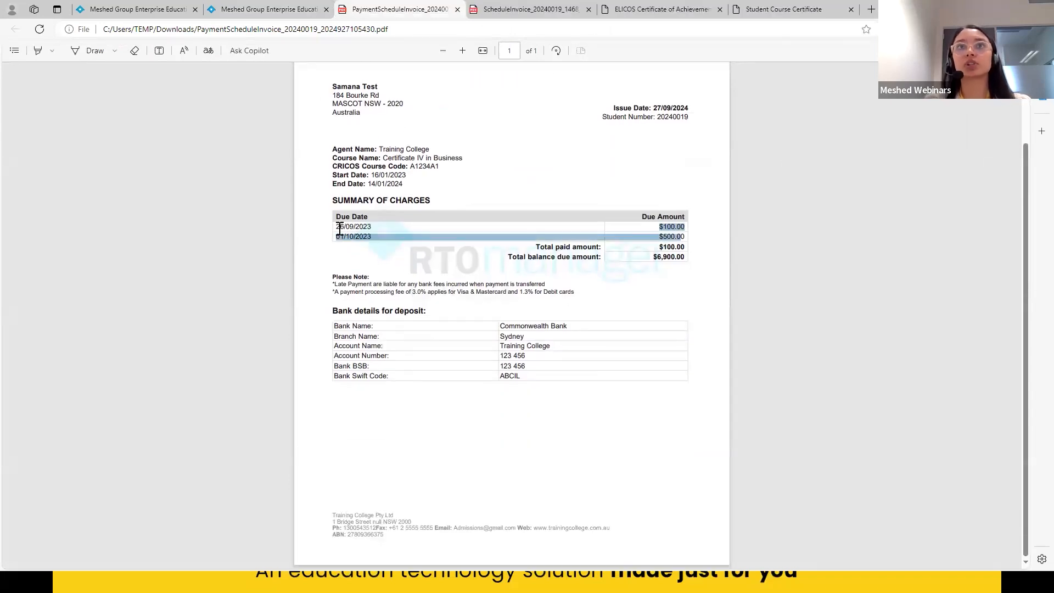
{"action": "left_click", "coordinate": [259, 287]}
Return to the student's payment summary and open the miscellaneous payment records.
{"action": "left_click", "coordinate": [270, 10]}
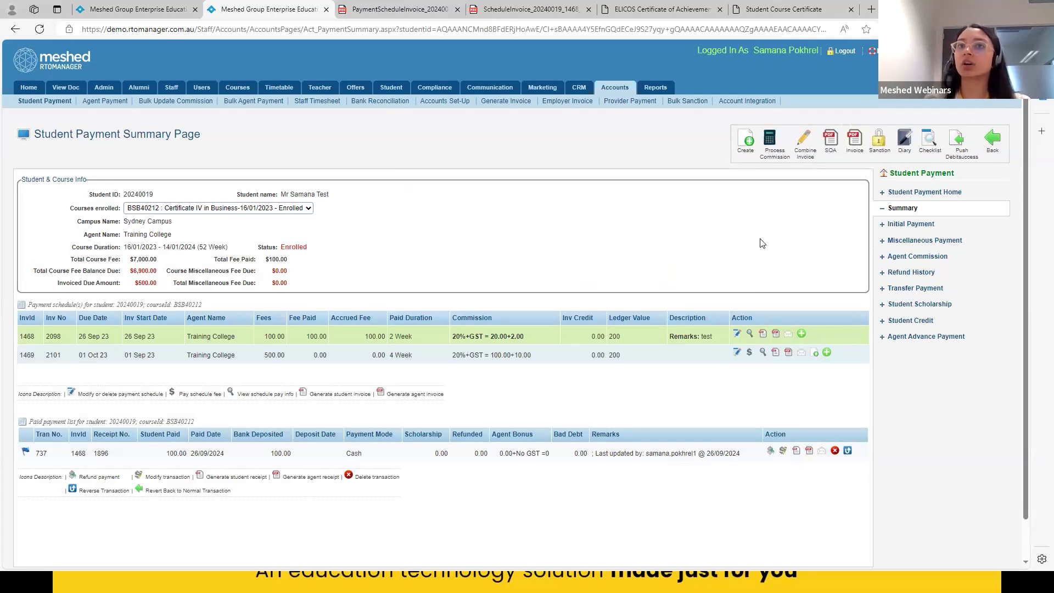
{"action": "left_click", "coordinate": [920, 248]}
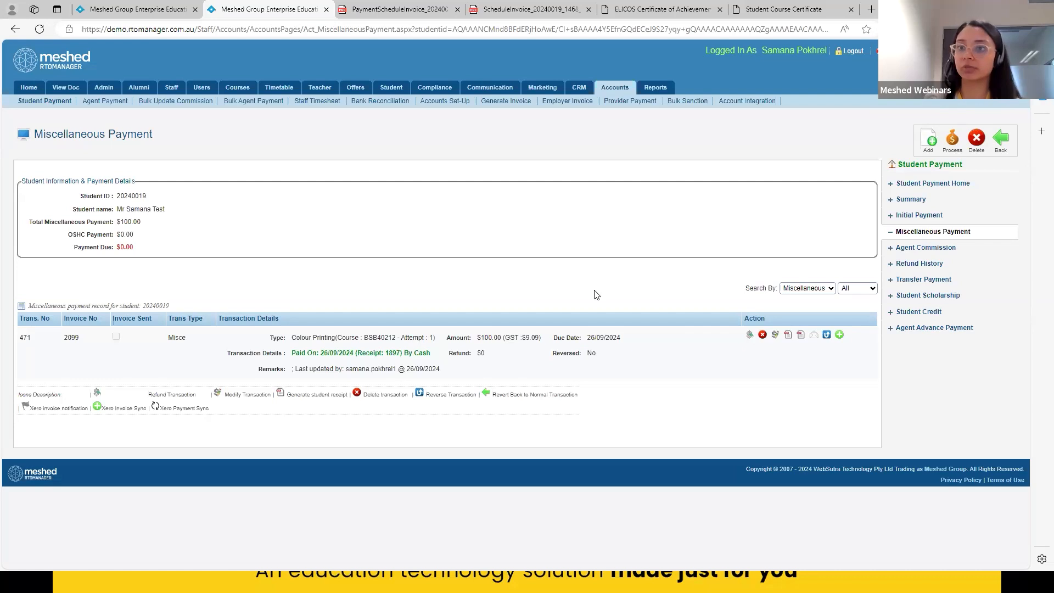
On the Generate Invoice page, set the From Date to 27/09/2022 and list the tuition fee payment schedules.
{"action": "mouse_move", "coordinate": [616, 92]}
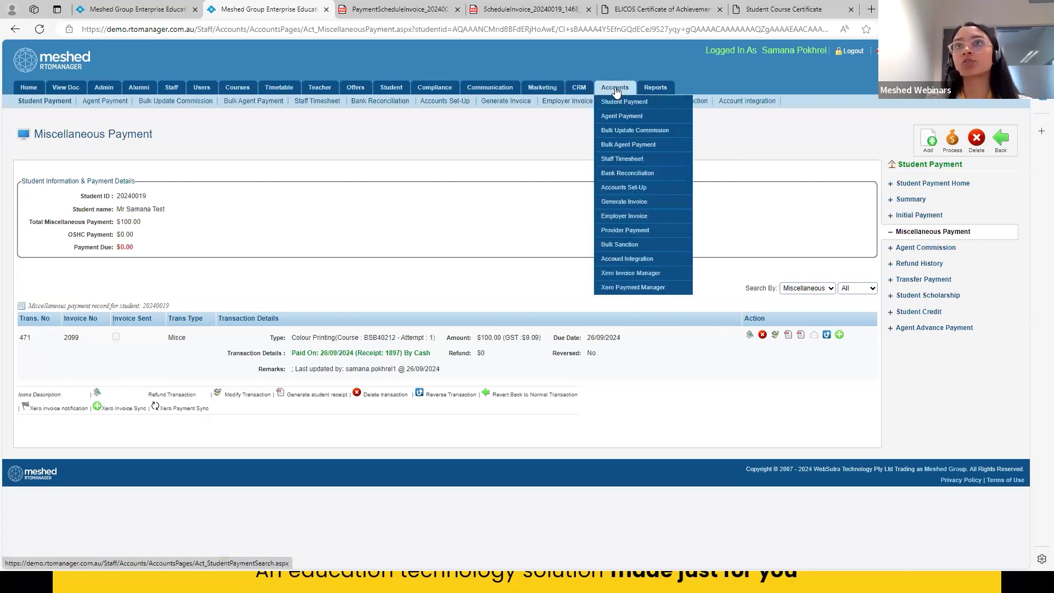
{"action": "left_click", "coordinate": [630, 207]}
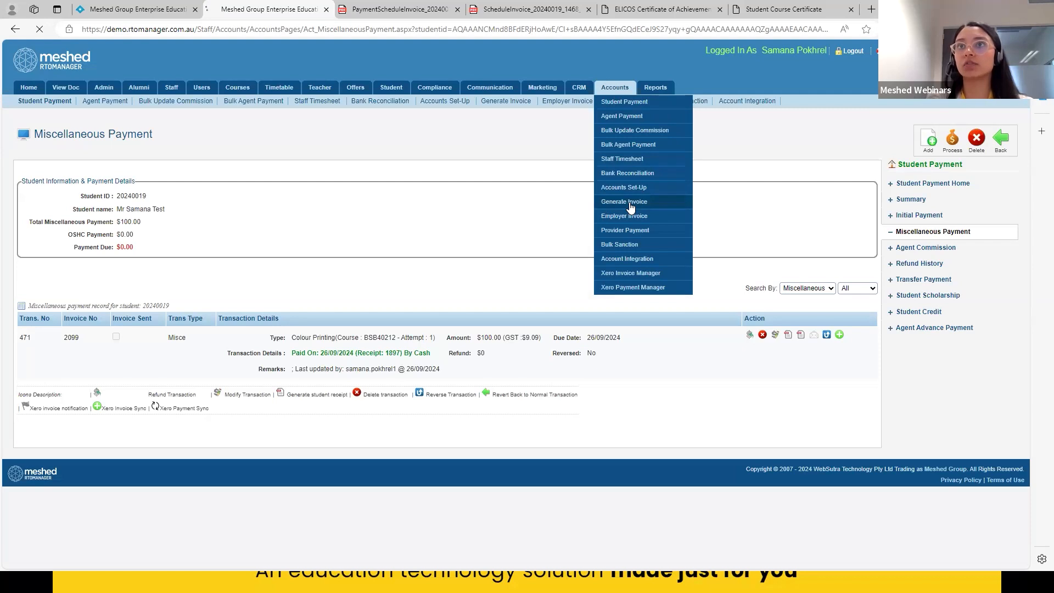
{"action": "left_click", "coordinate": [127, 194]}
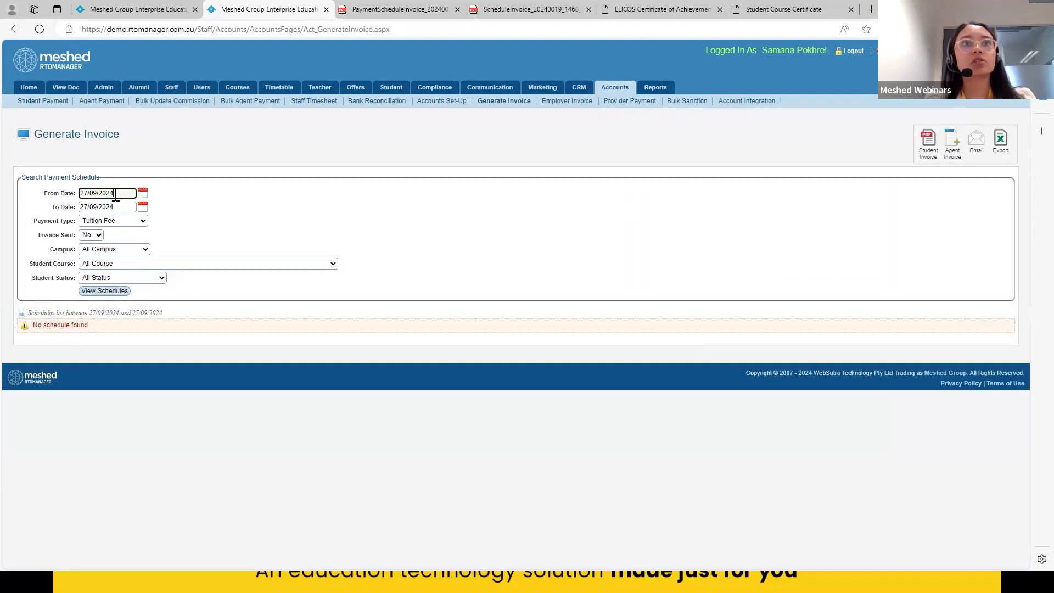
{"action": "key", "text": "BackSpace"}
{"action": "type", "text": "2"}
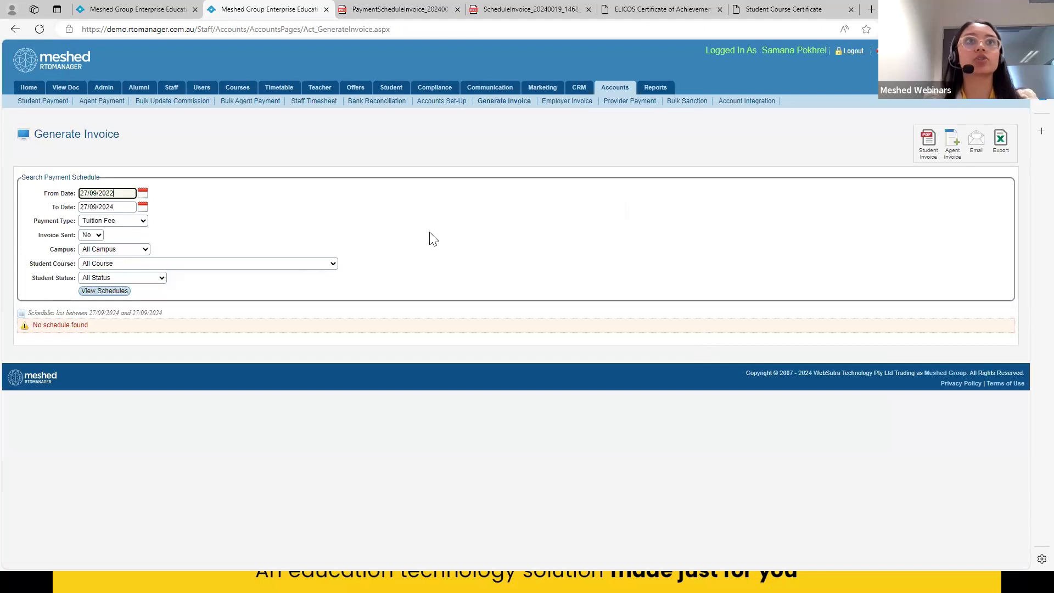
{"action": "left_click", "coordinate": [113, 221]}
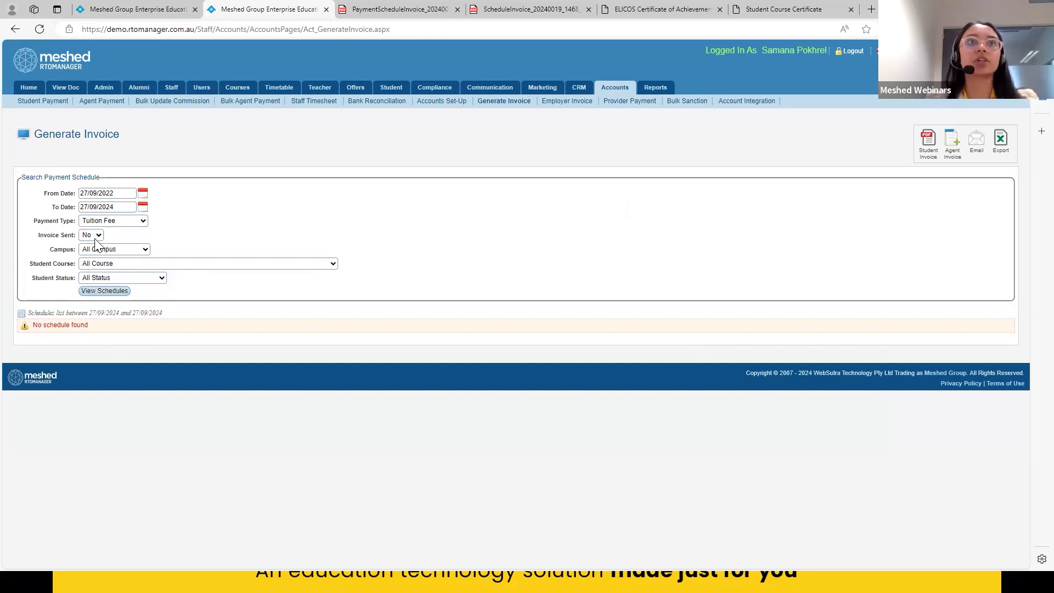
{"action": "left_click", "coordinate": [103, 291]}
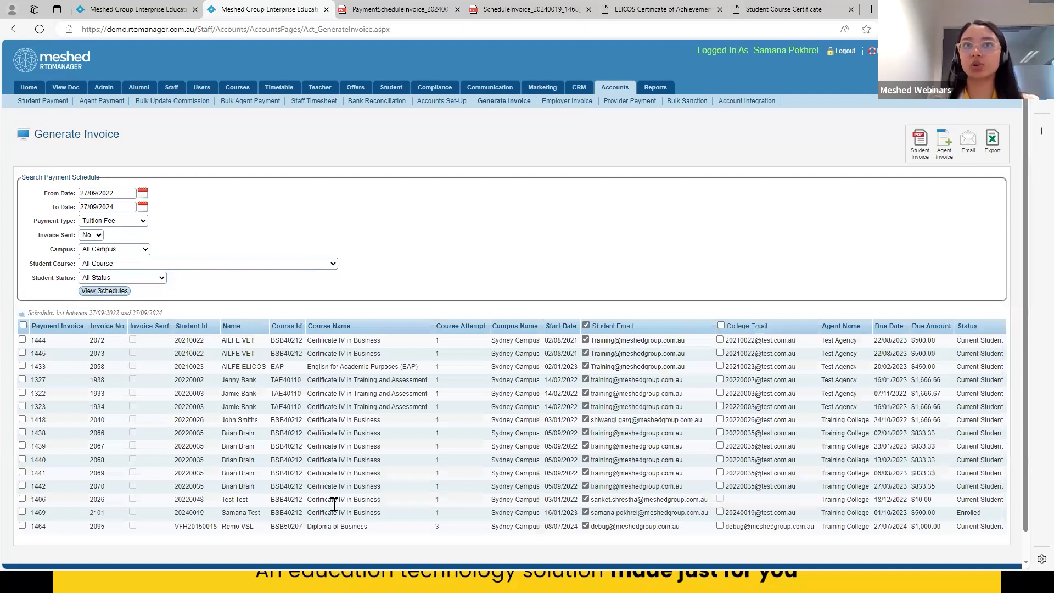
Select all listed payment schedules, clear the selection, and select only the first schedule.
{"action": "scroll", "coordinate": [333, 496], "scroll_direction": "down", "scroll_amount": 1}
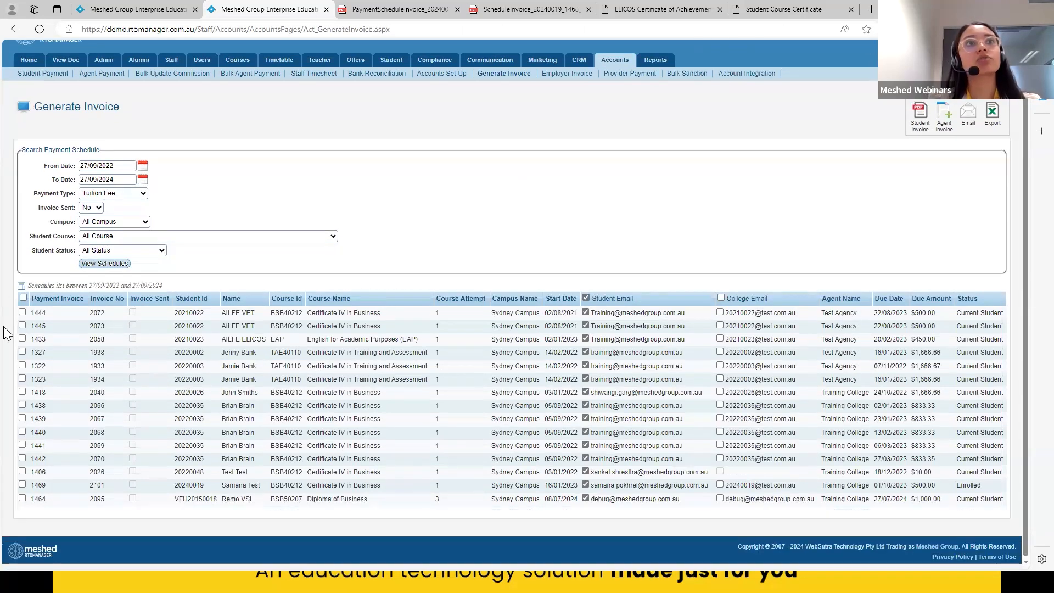
{"action": "left_click", "coordinate": [22, 299]}
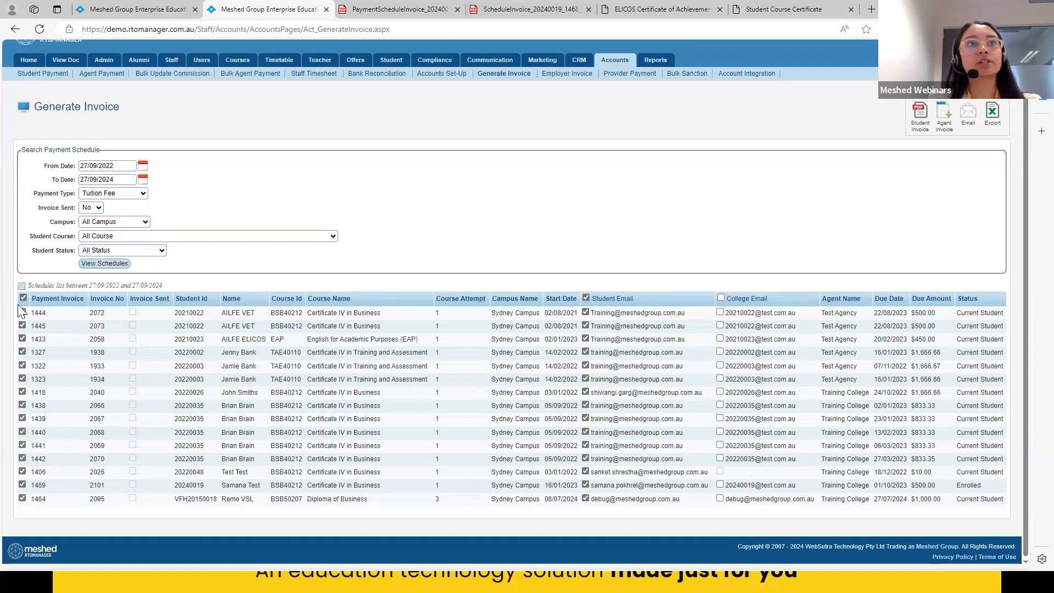
{"action": "left_click", "coordinate": [22, 298]}
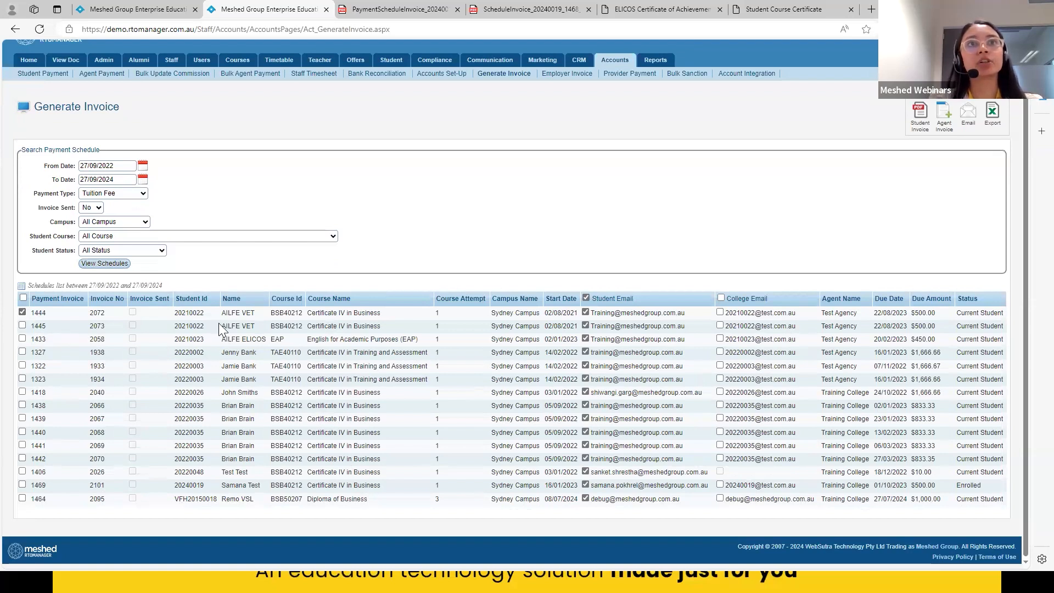
{"action": "left_click_drag", "start_coordinate": [178, 313], "coordinate": [206, 314]}
{"action": "left_click", "coordinate": [95, 314]}
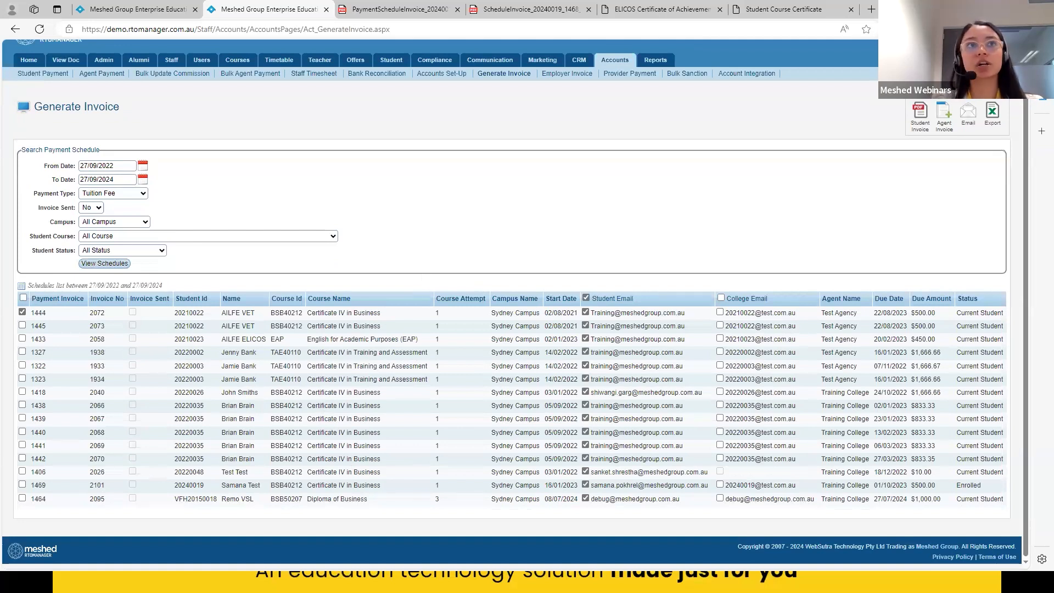
Alternate the invoice selection between all payment schedules and only payment invoice 1444, finishing by clearing every record.
{"action": "left_click", "coordinate": [22, 298]}
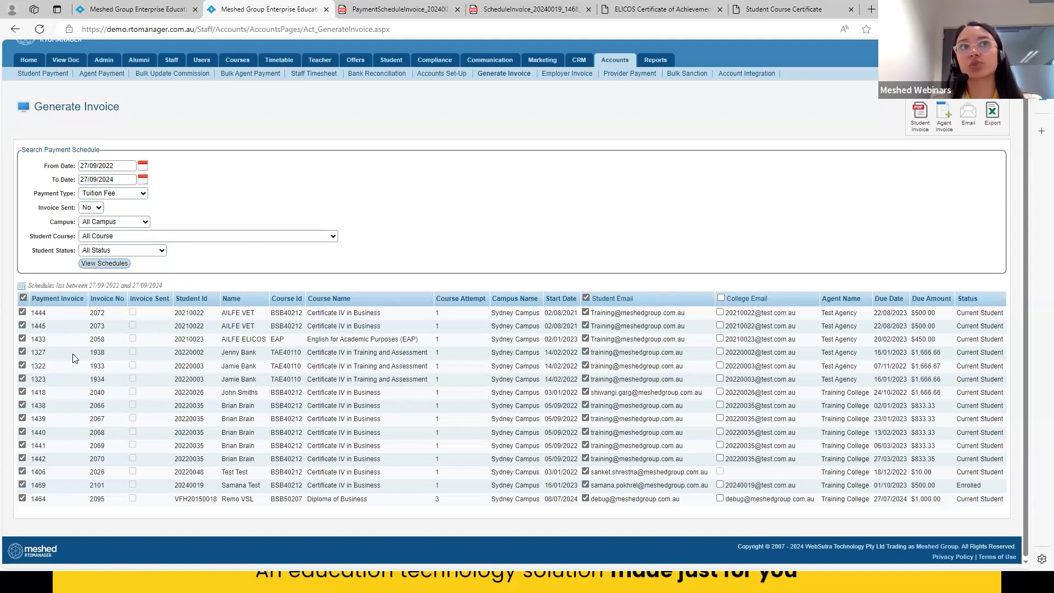
{"action": "left_click", "coordinate": [23, 298]}
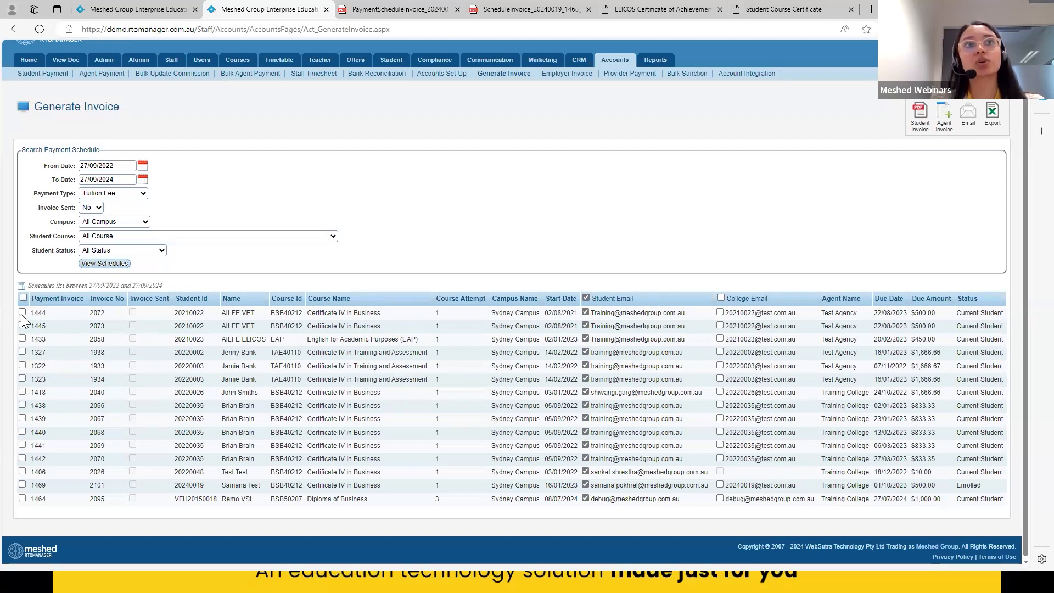
{"action": "left_click", "coordinate": [22, 312]}
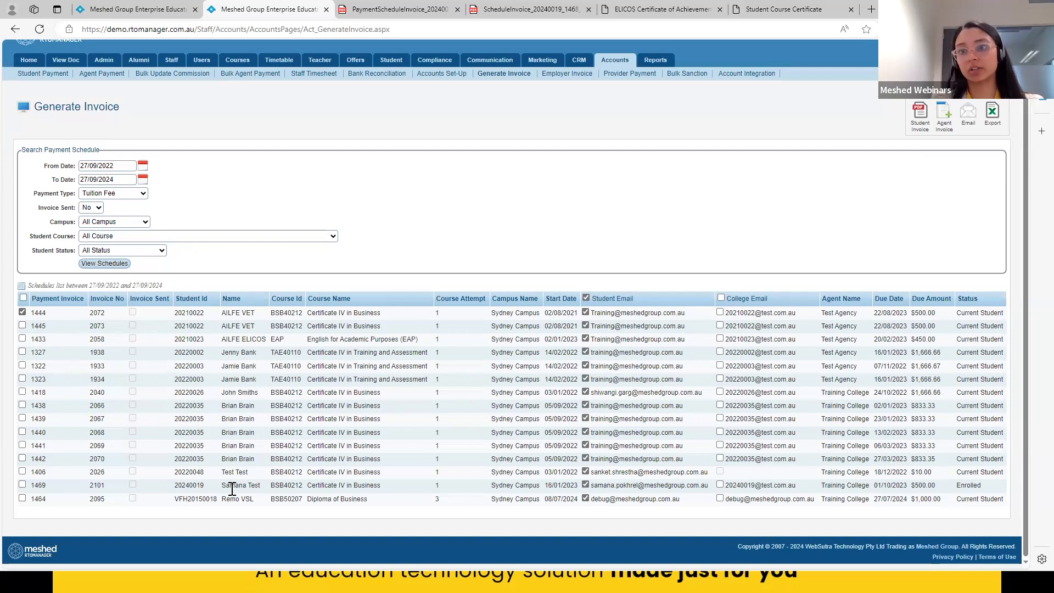
{"action": "left_click", "coordinate": [23, 298]}
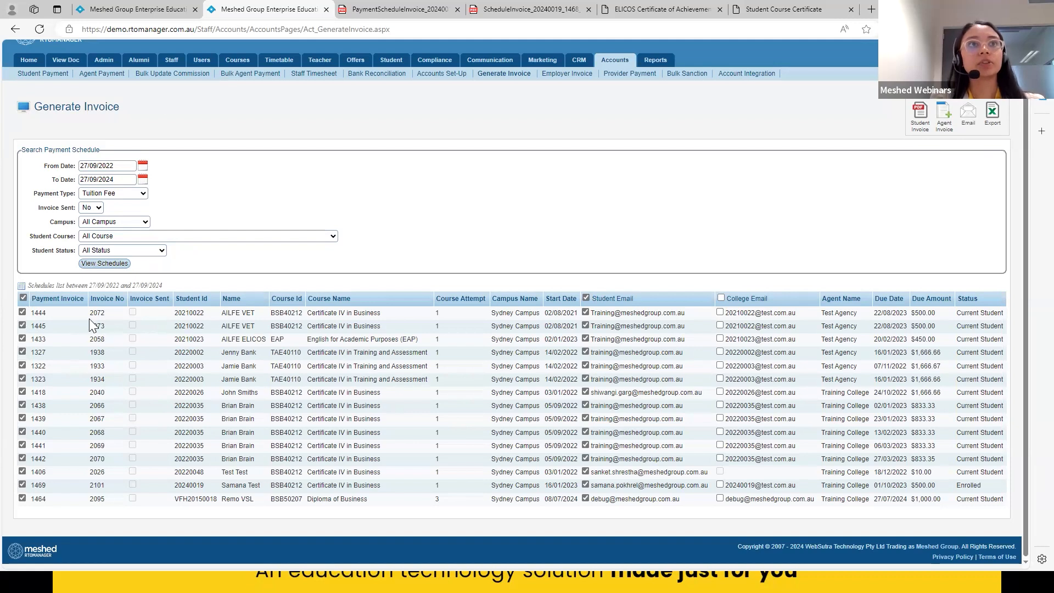
{"action": "left_click", "coordinate": [23, 297]}
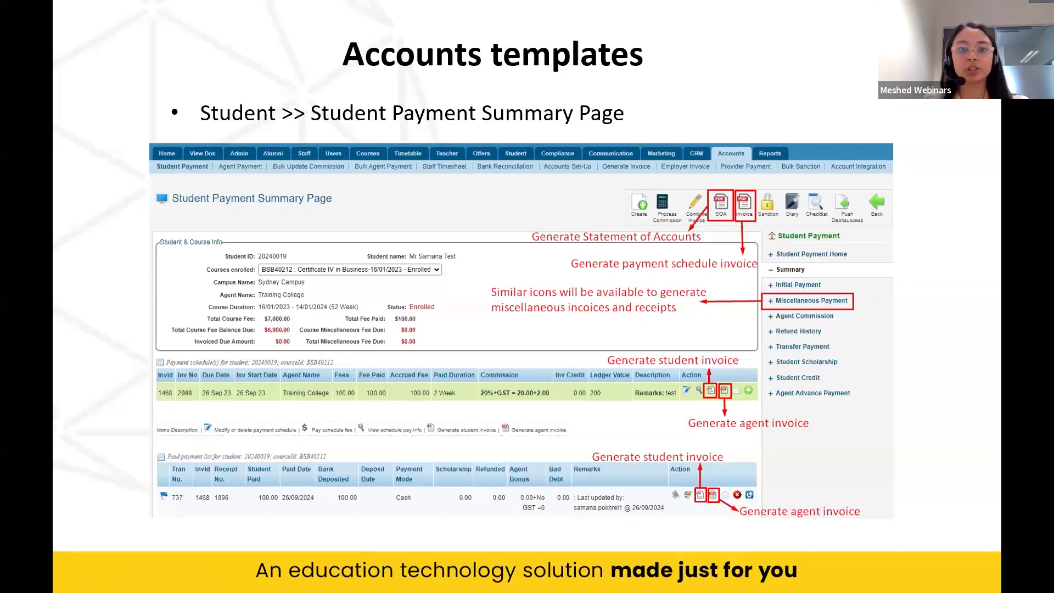
{"action": "key", "text": "Right"}
{"action": "key", "text": "Right"}
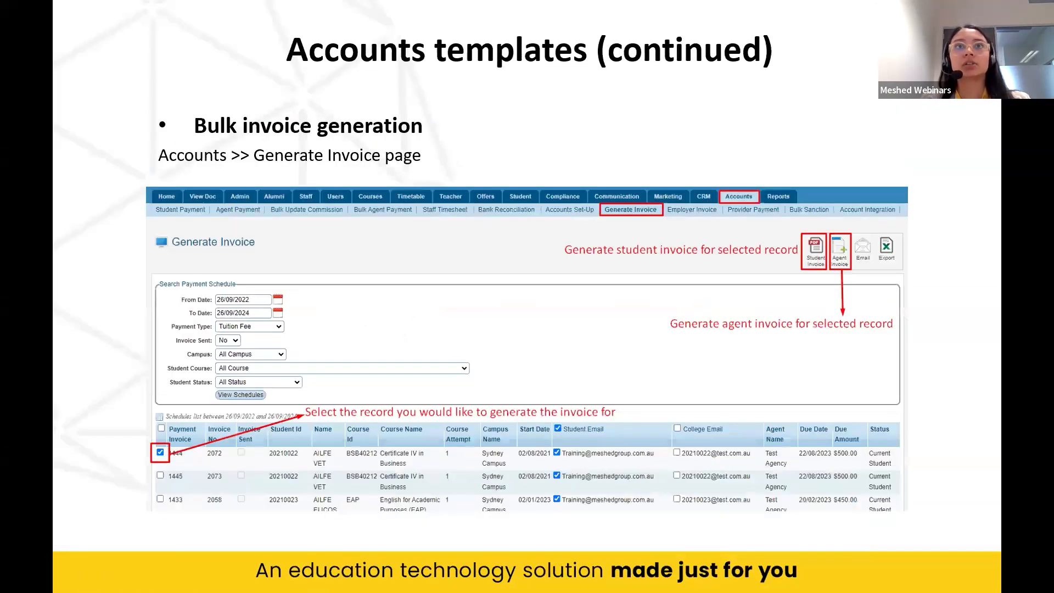
Advance the presentation to the attendance templates, switch to the browser, and open the Print Attendance List page.
{"action": "key", "text": "Right"}
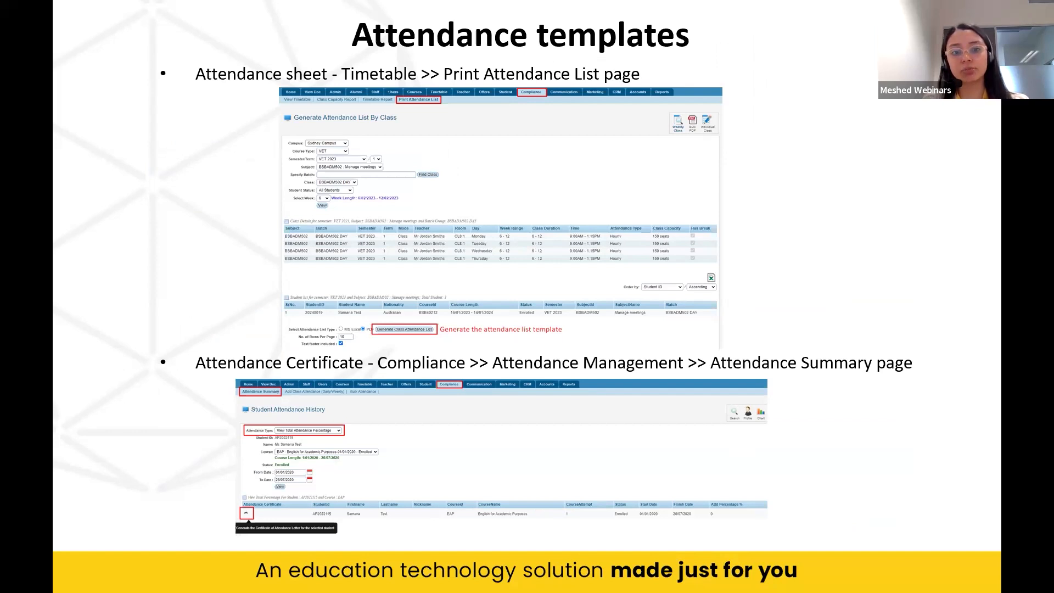
{"action": "key", "text": "alt+Tab"}
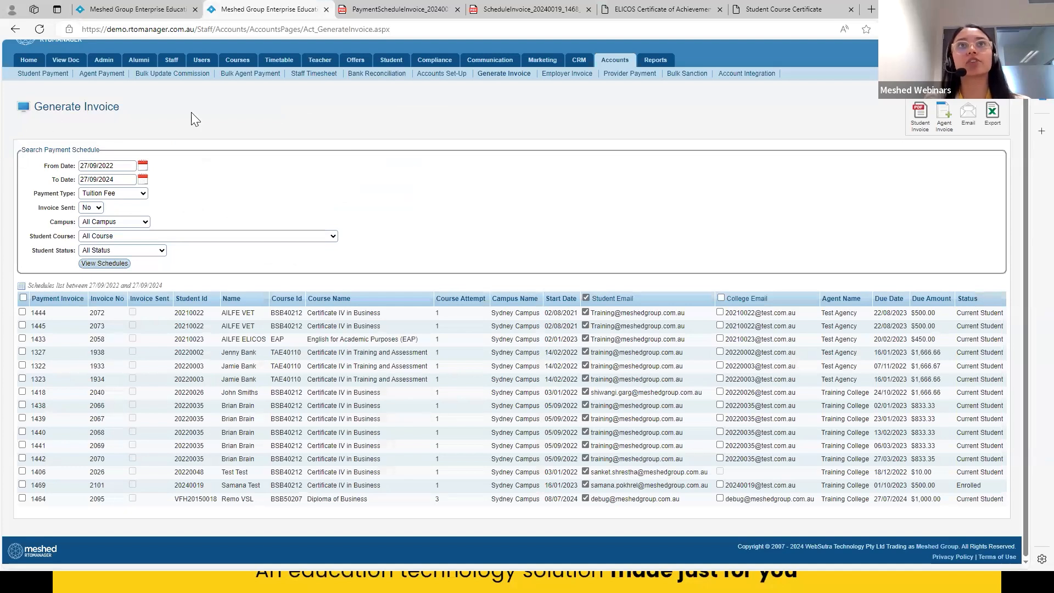
{"action": "mouse_move", "coordinate": [278, 62]}
{"action": "left_click", "coordinate": [295, 146]}
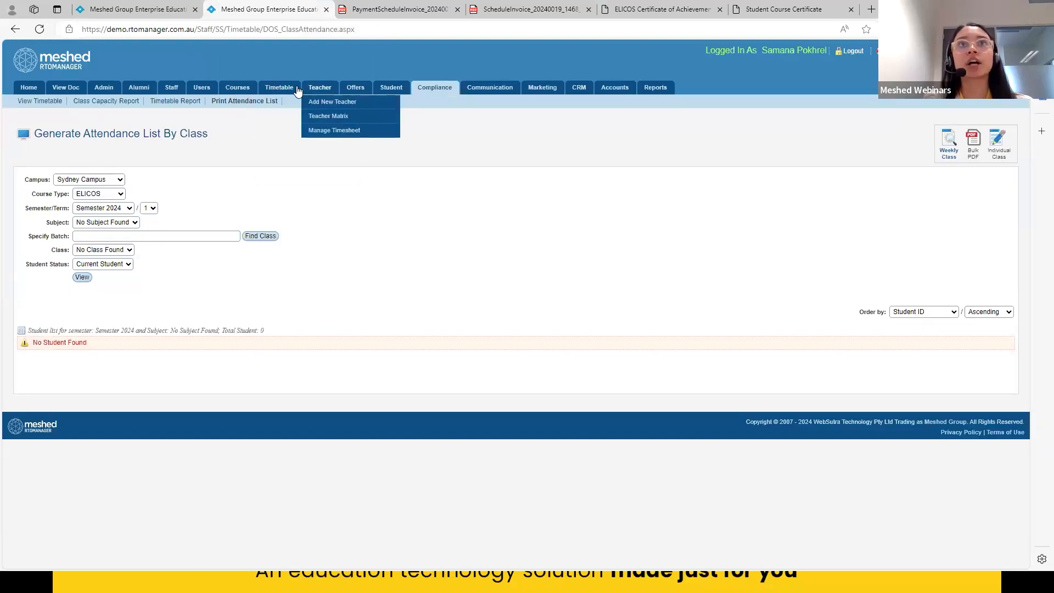
{"action": "mouse_move", "coordinate": [282, 92]}
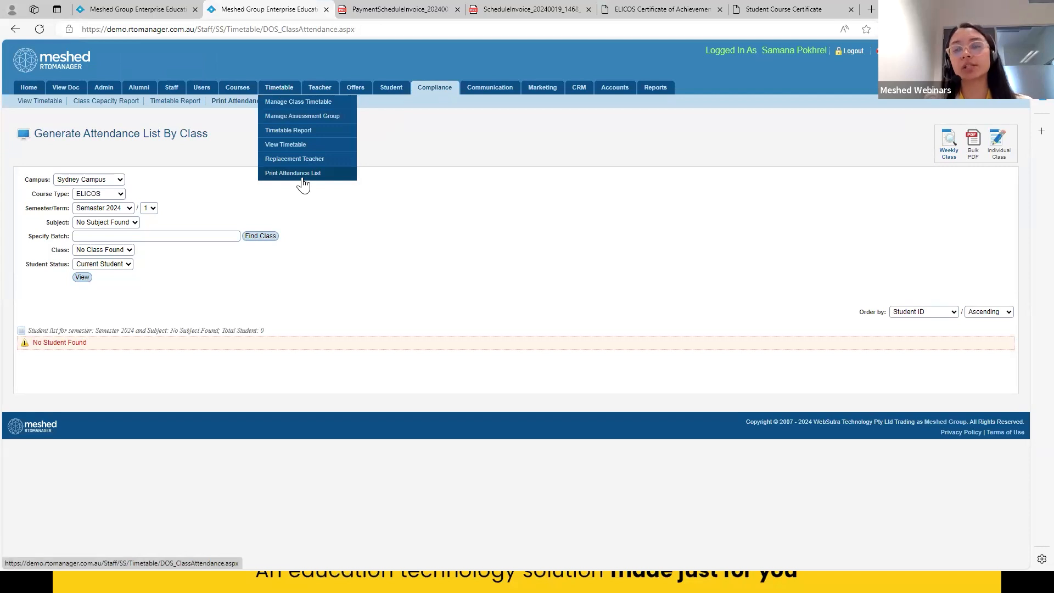
Set the attendance list's course type to VET, check the subject options, and set the semester to VET 2023.
{"action": "left_click", "coordinate": [97, 194]}
{"action": "left_click", "coordinate": [89, 234]}
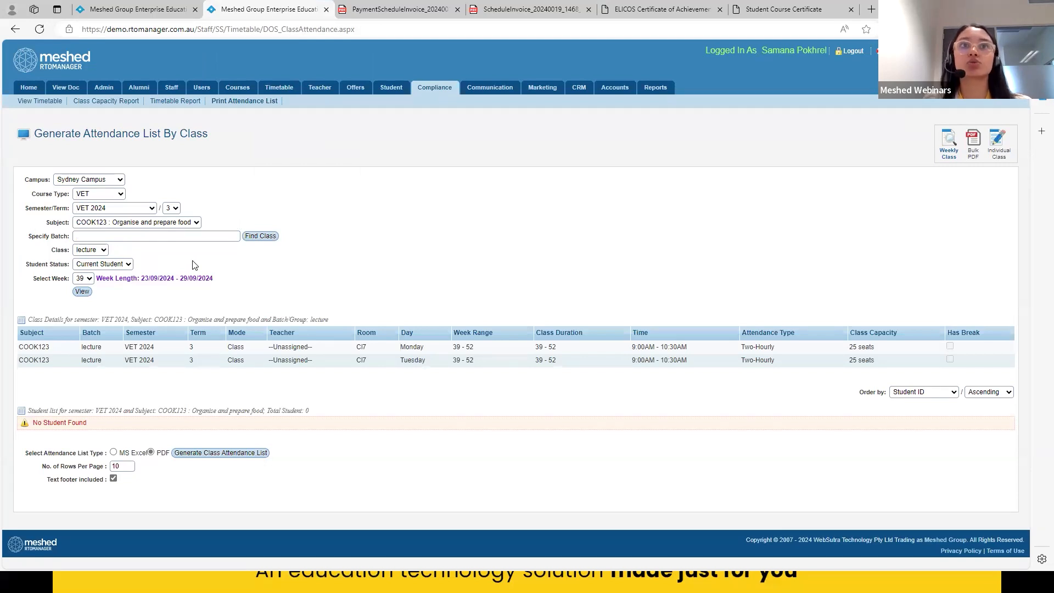
{"action": "left_click", "coordinate": [143, 223]}
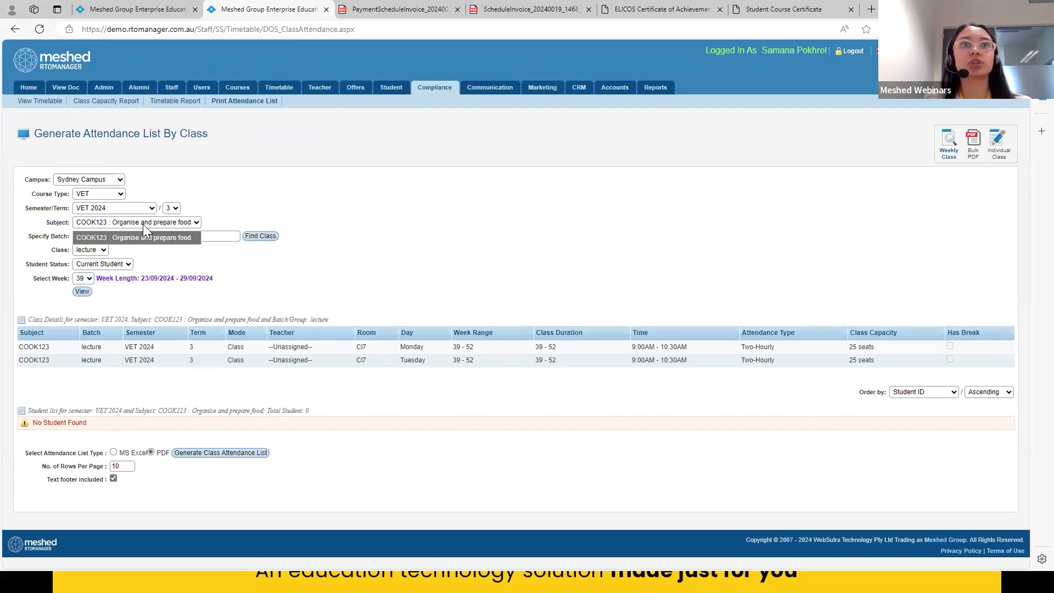
{"action": "left_click", "coordinate": [412, 192]}
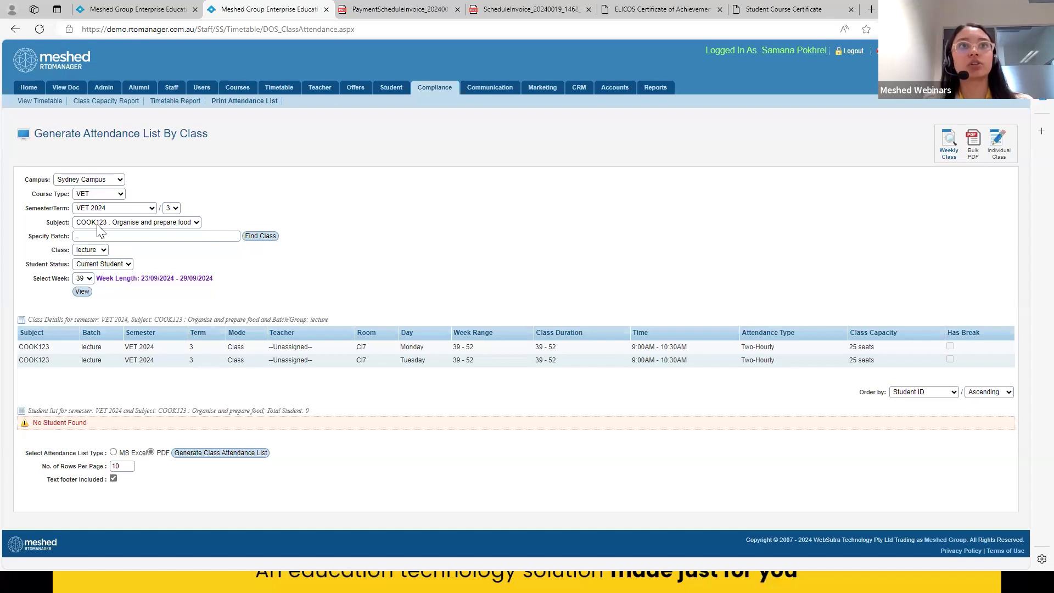
{"action": "left_click", "coordinate": [105, 208]}
{"action": "left_click", "coordinate": [122, 461]}
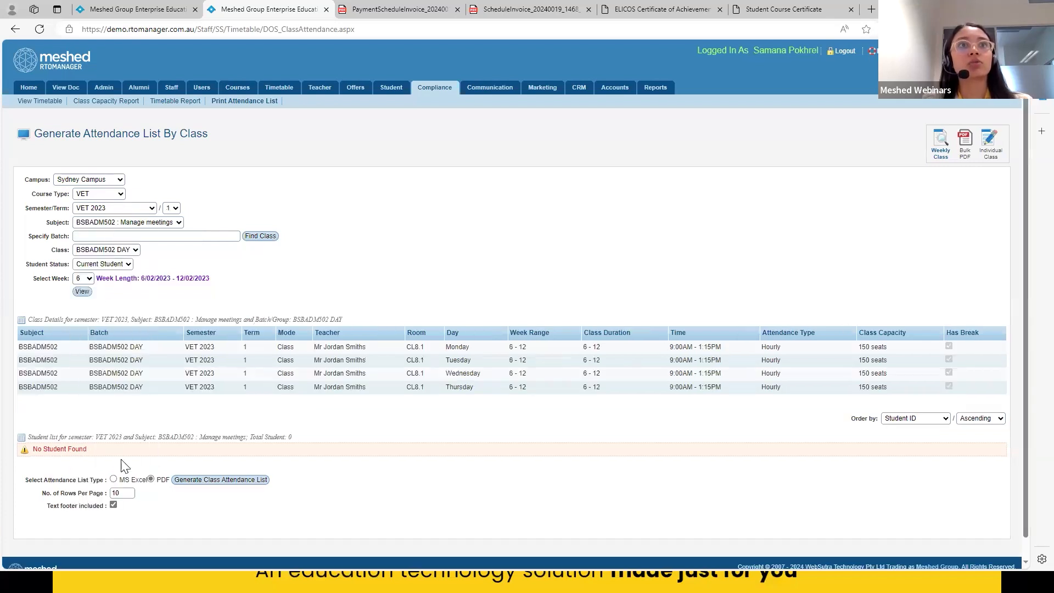
Check the subject and class options offered for the VET 2023 attendance list.
{"action": "left_click", "coordinate": [122, 250]}
{"action": "left_click", "coordinate": [232, 270]}
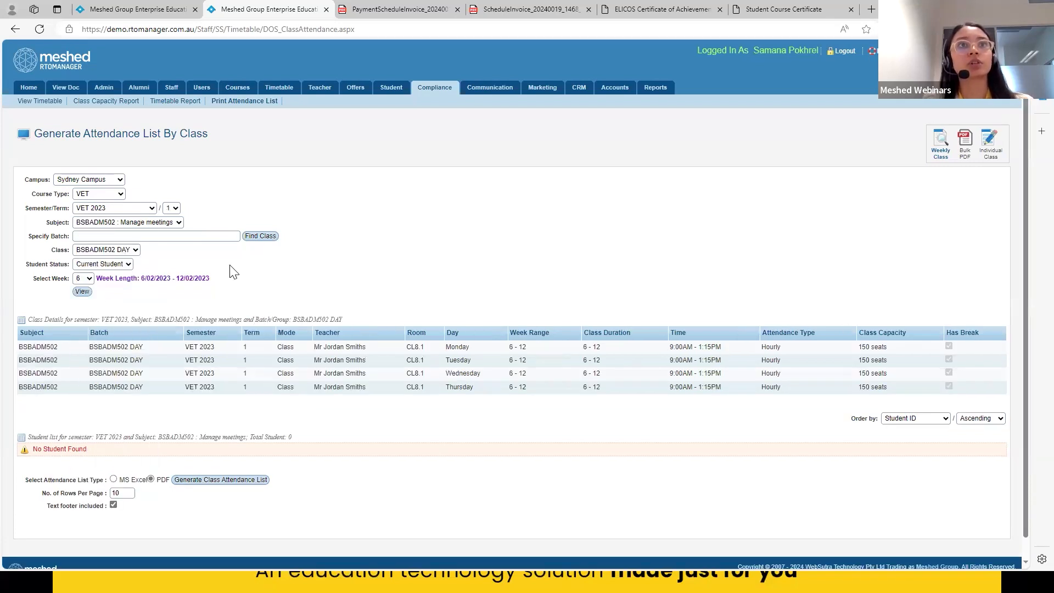
{"action": "left_click", "coordinate": [158, 223]}
{"action": "left_click", "coordinate": [197, 262]}
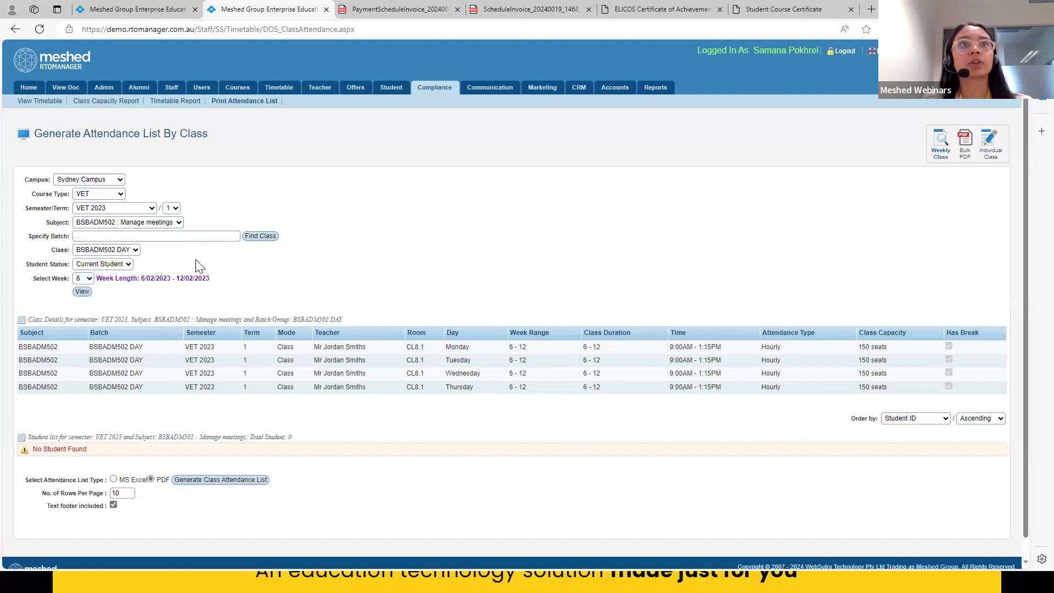
{"action": "left_click", "coordinate": [125, 253]}
{"action": "left_click", "coordinate": [137, 266]}
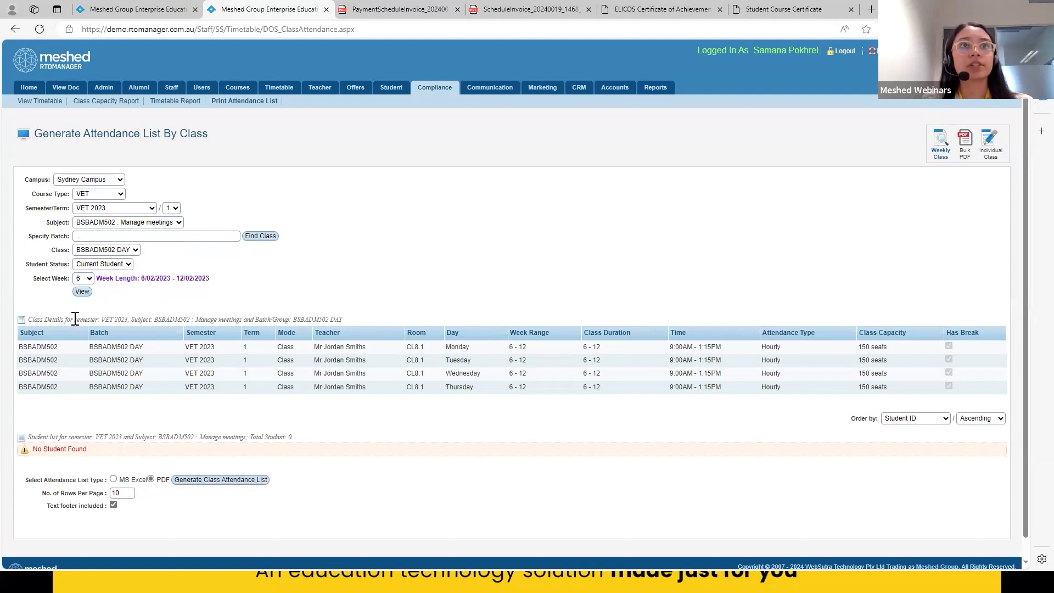
View the week 6 class details and student list for the BSBADM502 DAY class.
{"action": "left_click_drag", "start_coordinate": [24, 347], "coordinate": [145, 347]}
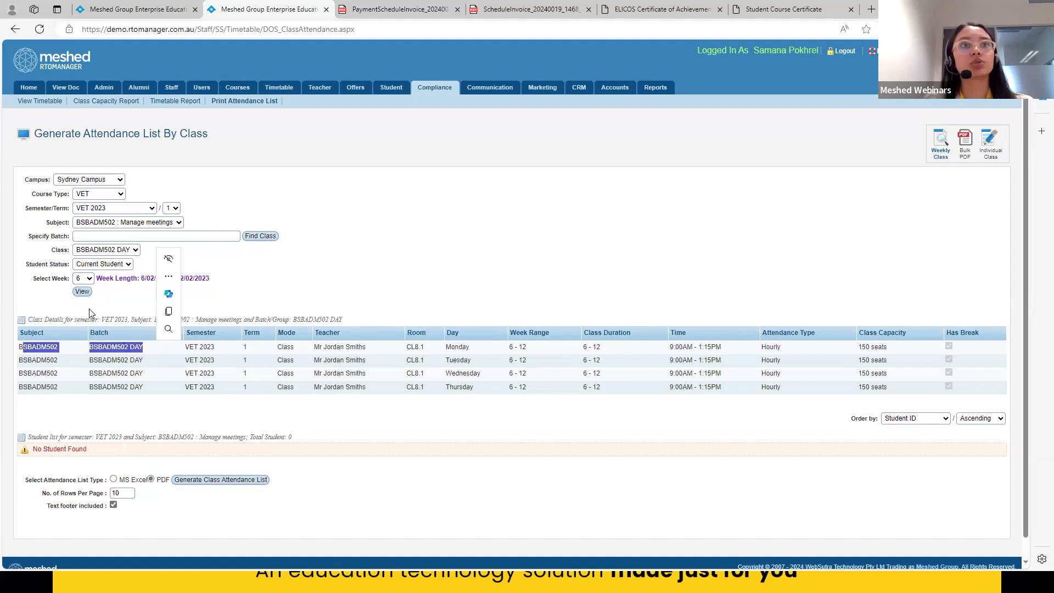
{"action": "left_click", "coordinate": [82, 294]}
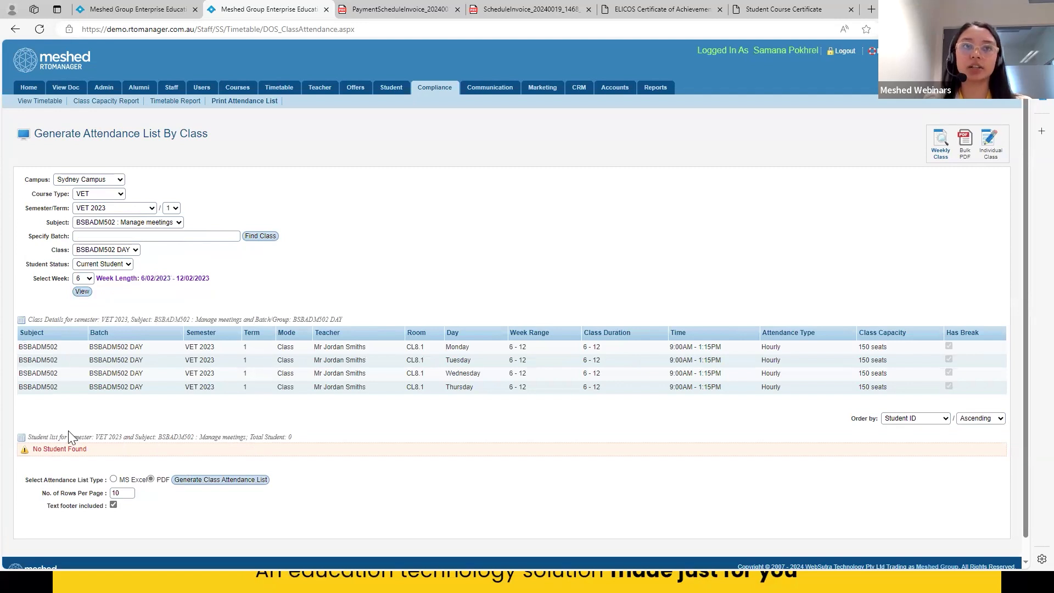
{"action": "left_click_drag", "start_coordinate": [32, 448], "coordinate": [116, 451]}
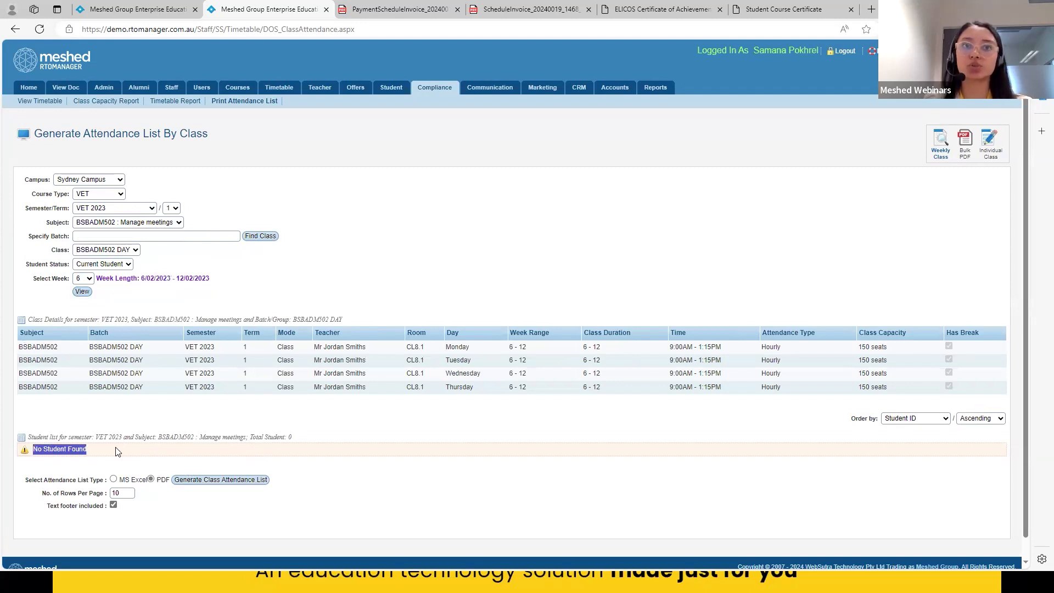
{"action": "left_click", "coordinate": [514, 489]}
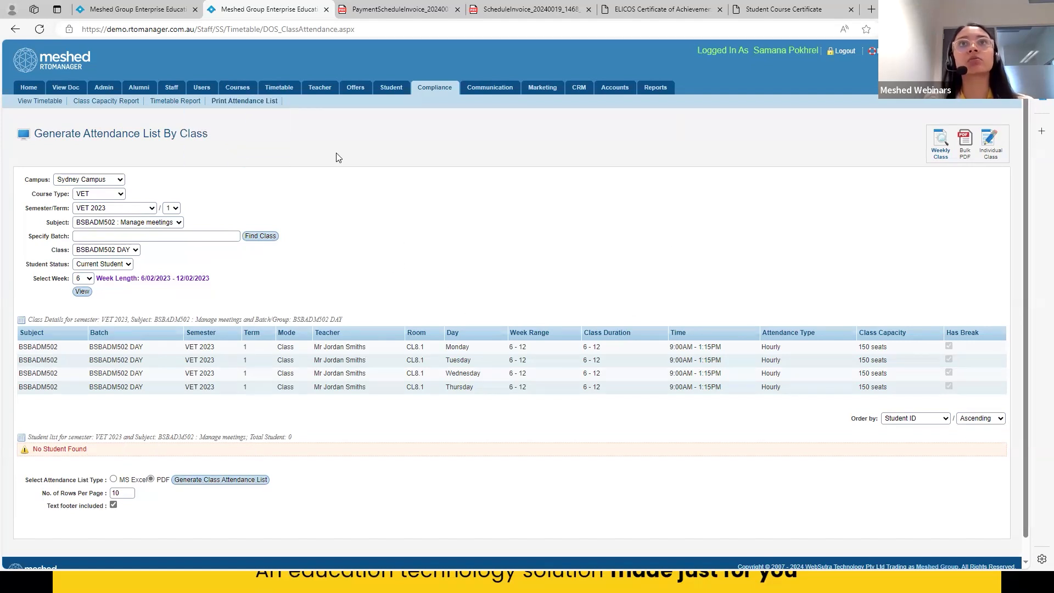
In the compliance area's Attendance Summary, search for the student by first name and open their attendance history.
{"action": "left_click", "coordinate": [434, 88]}
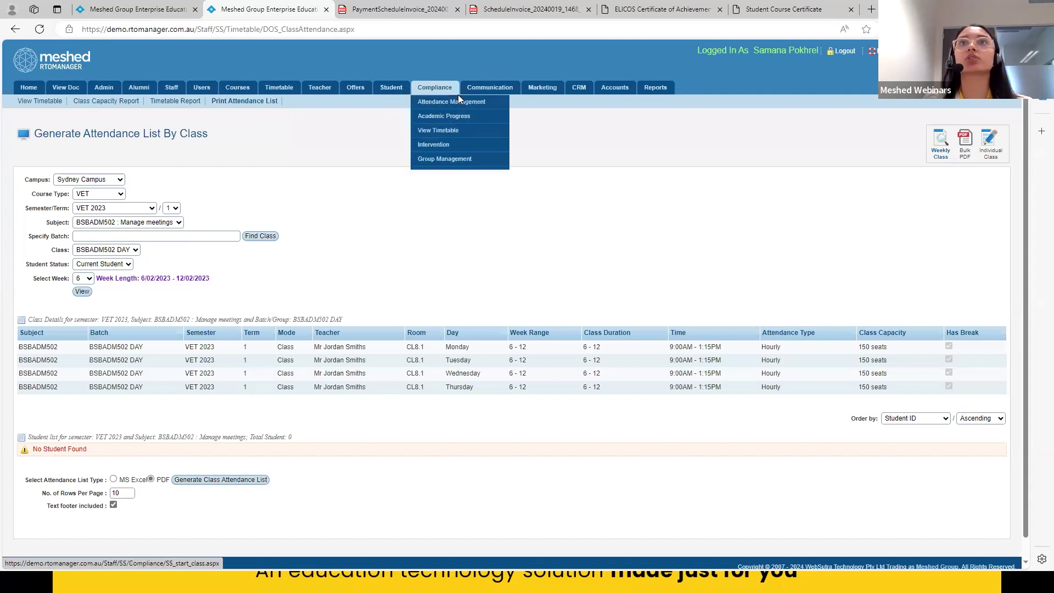
{"action": "left_click", "coordinate": [431, 111]}
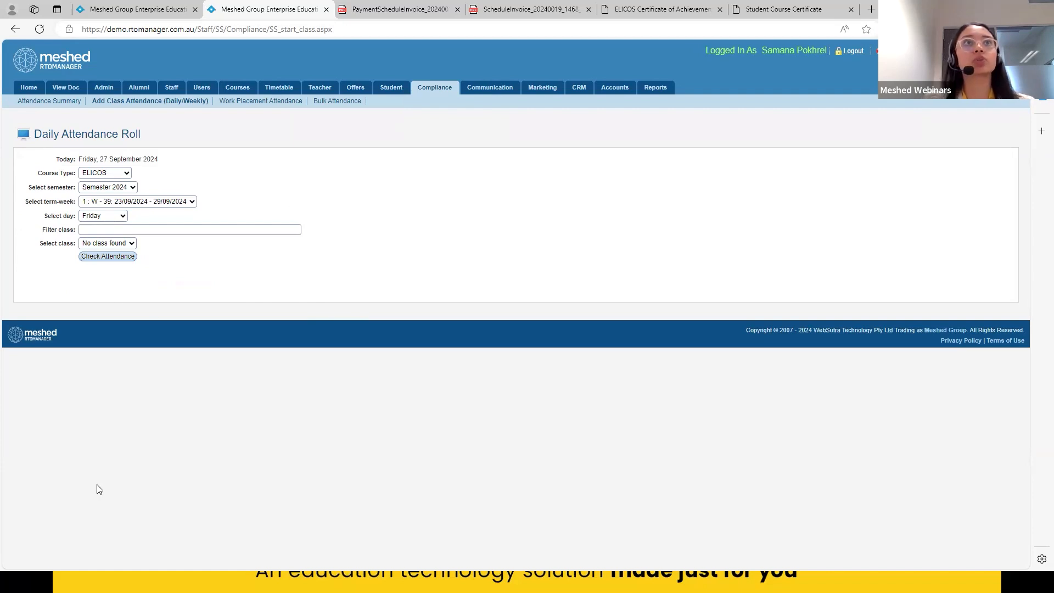
{"action": "left_click", "coordinate": [45, 104]}
{"action": "left_click", "coordinate": [213, 160]}
{"action": "left_click", "coordinate": [206, 201]}
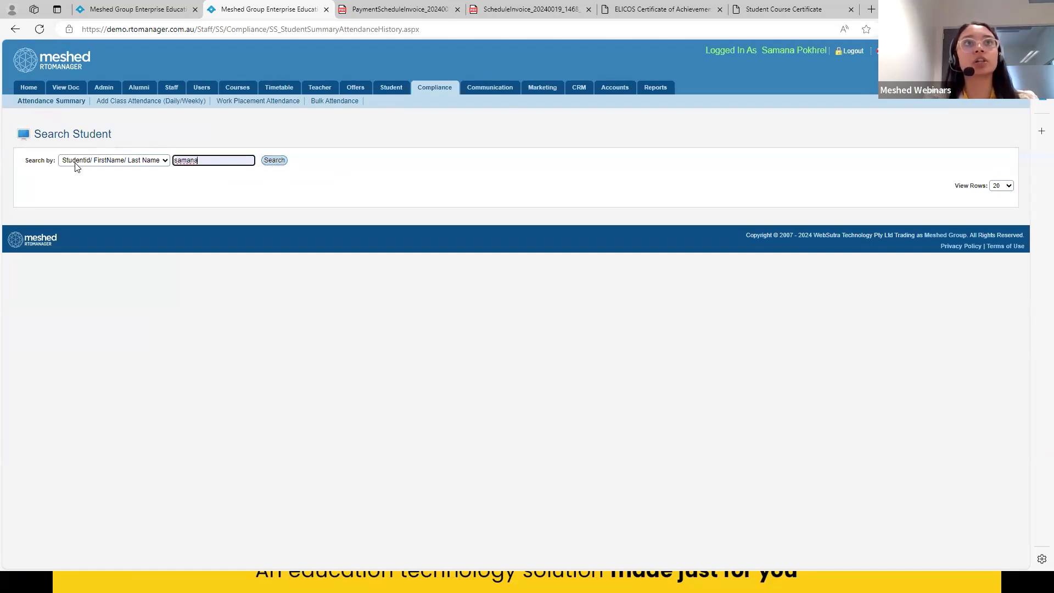
{"action": "left_click", "coordinate": [275, 161]}
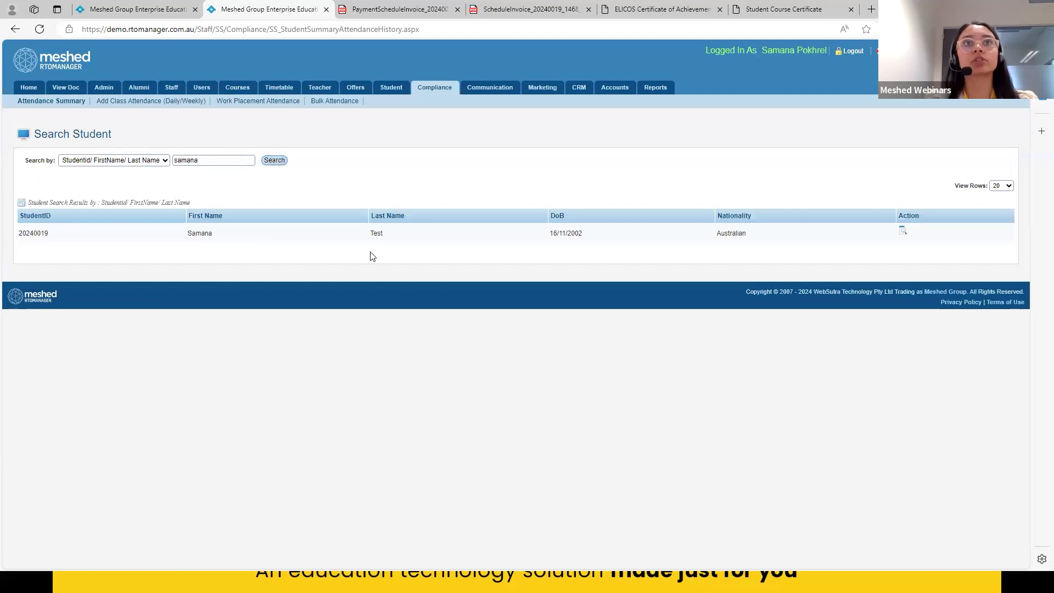
{"action": "left_click", "coordinate": [901, 231]}
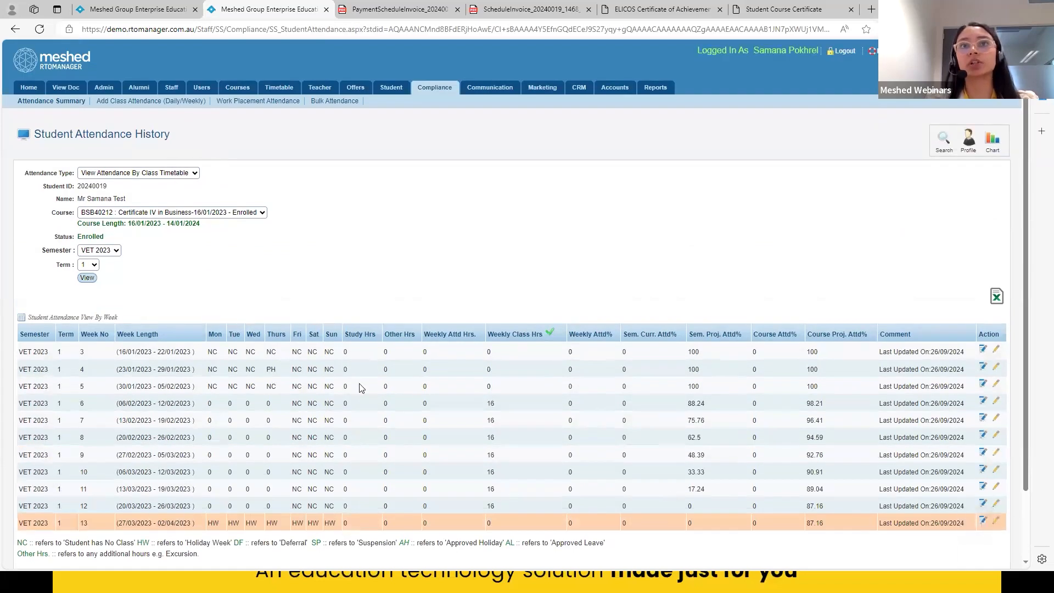
Set the student's attendance type to View Total Attendance Percentage.
{"action": "left_click", "coordinate": [170, 174]}
{"action": "left_click_drag", "start_coordinate": [24, 173], "coordinate": [73, 173]}
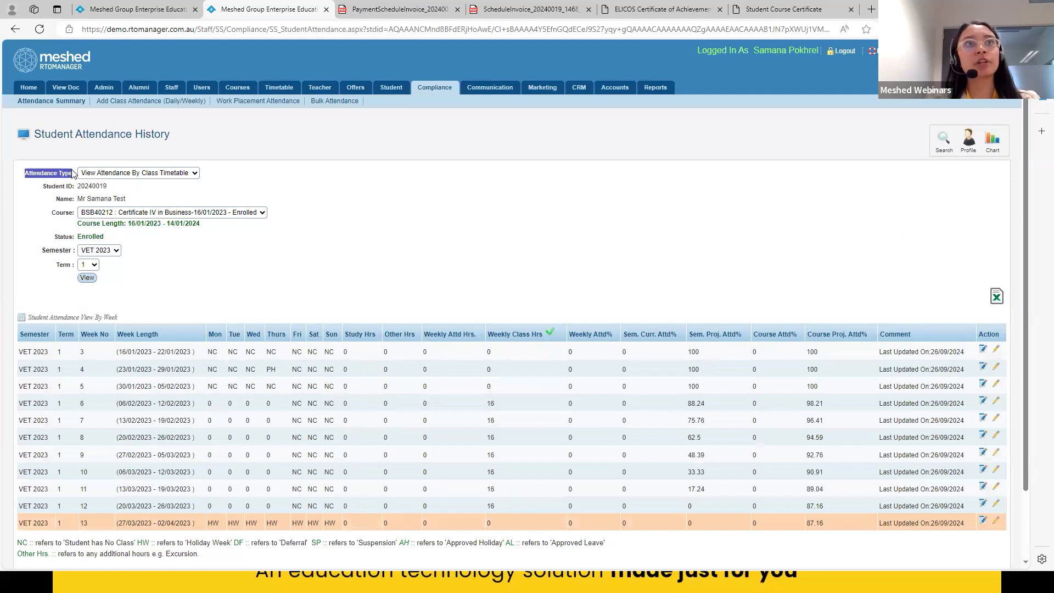
{"action": "left_click", "coordinate": [132, 175]}
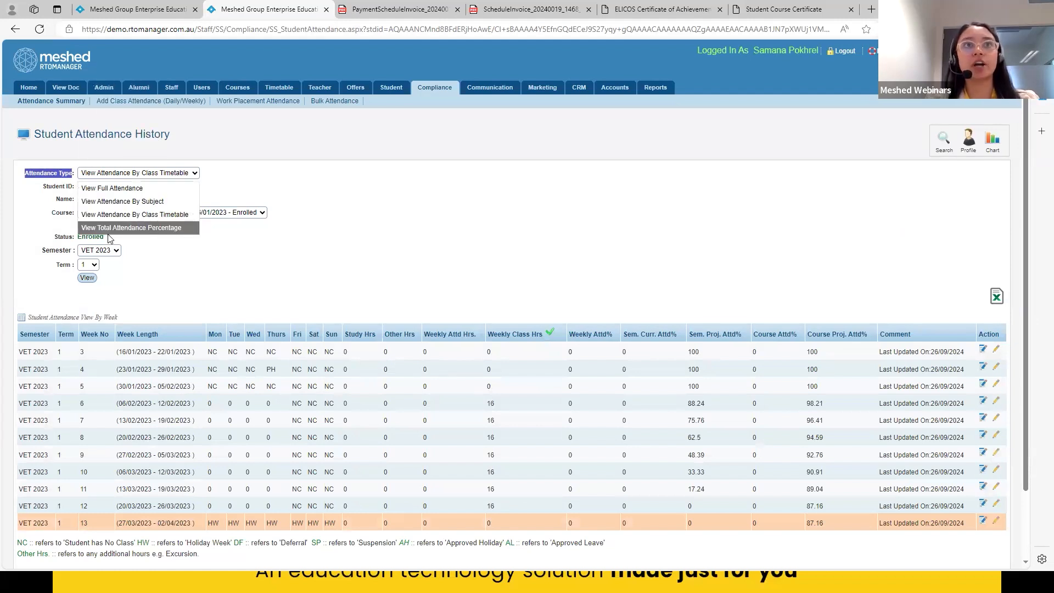
{"action": "left_click", "coordinate": [146, 228]}
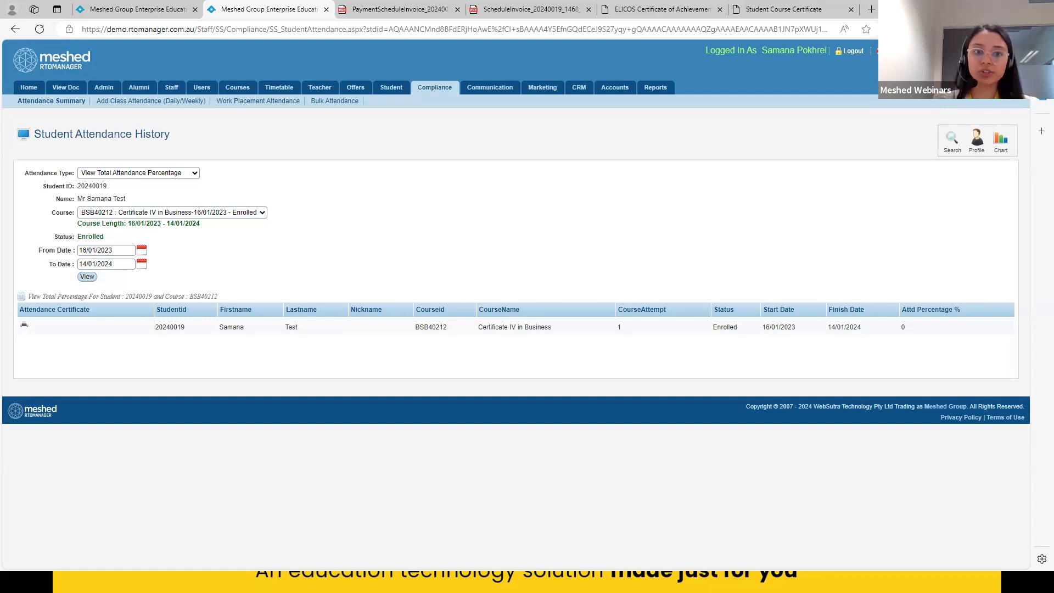
After returning briefly to the presentation, search for the student by first name, open their profile, and open letter generation.
{"action": "left_click", "coordinate": [188, 582]}
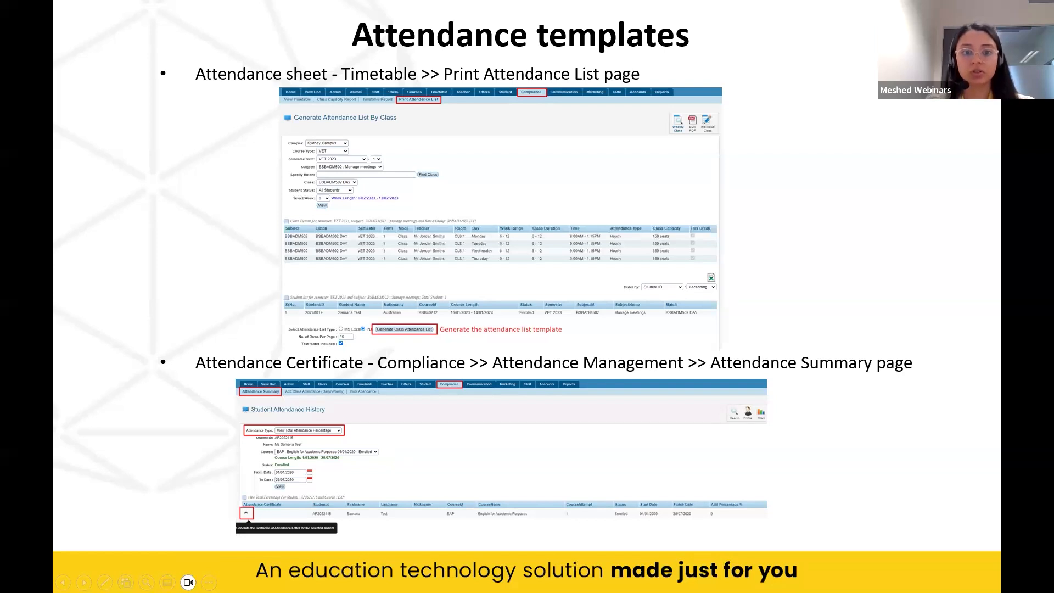
{"action": "key", "text": "alt+Tab"}
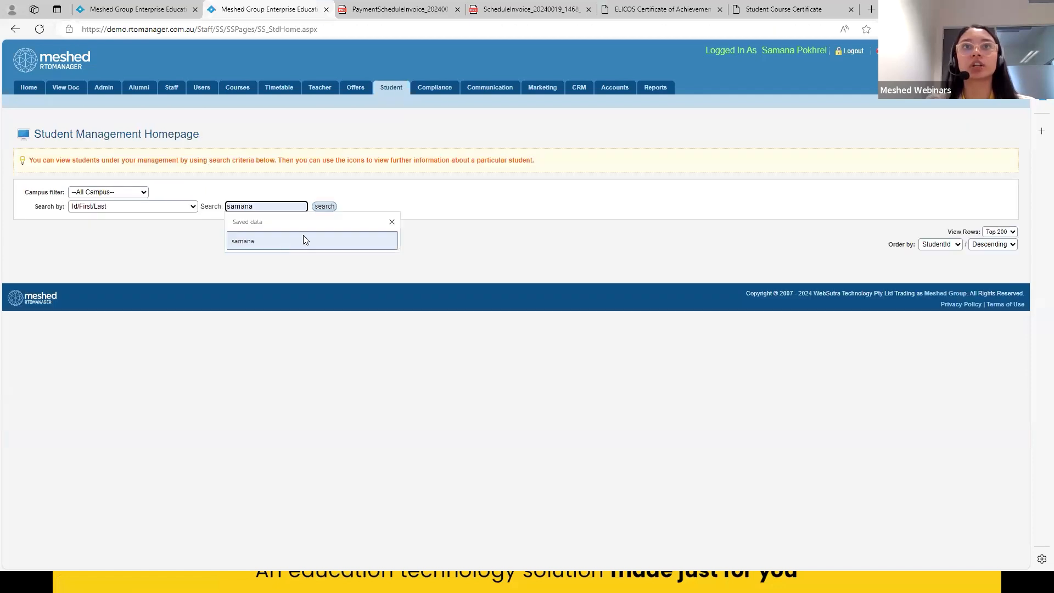
{"action": "left_click", "coordinate": [301, 237]}
{"action": "left_click", "coordinate": [324, 206]}
{"action": "left_click", "coordinate": [918, 292]}
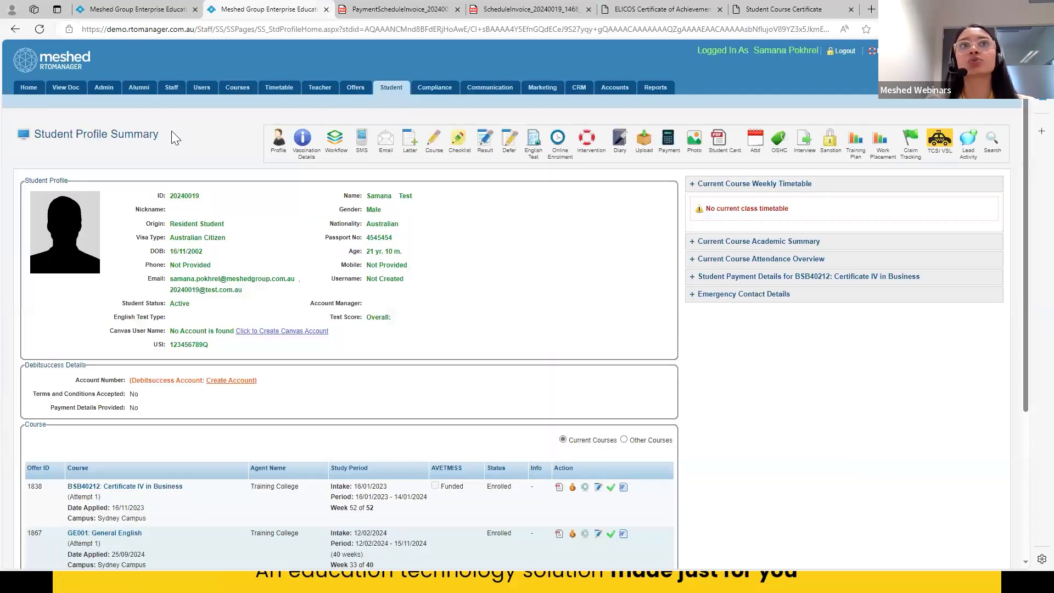
{"action": "left_click", "coordinate": [411, 141]}
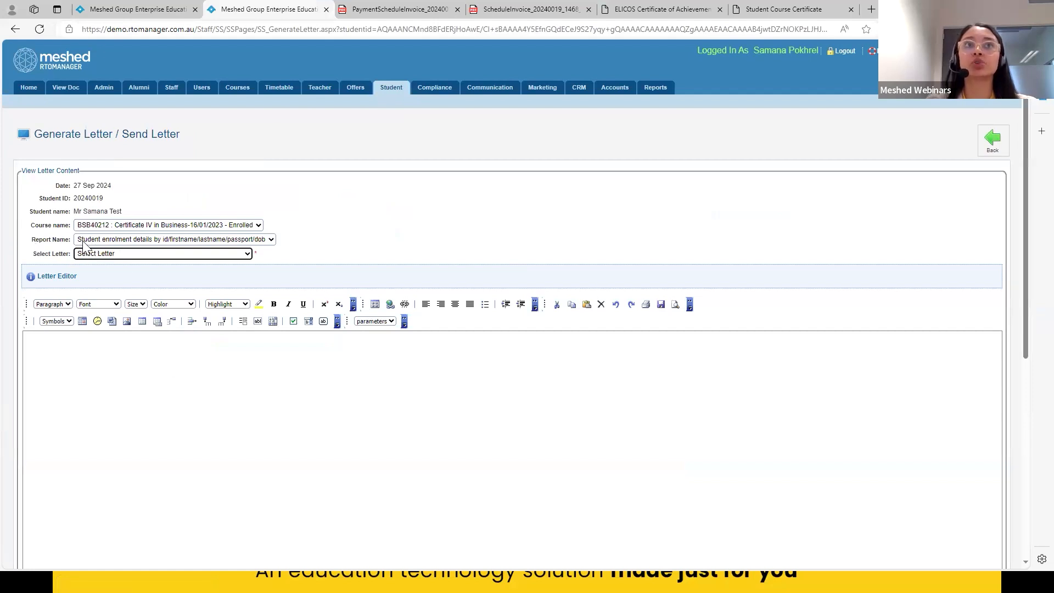
Load the Letter of Reference template for the student and review the letter's content, email and generation options.
{"action": "left_click", "coordinate": [170, 241]}
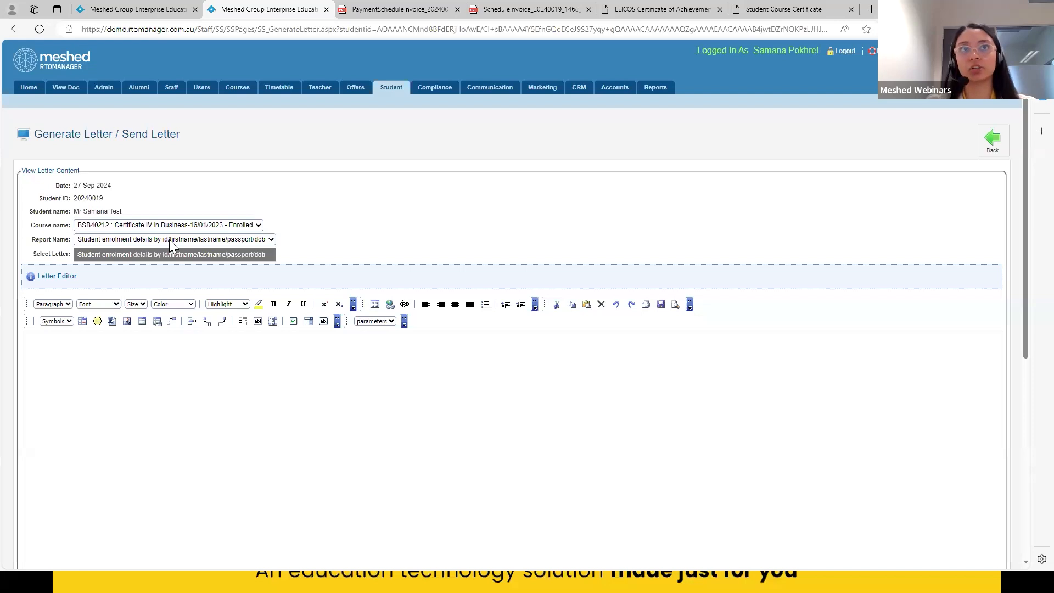
{"action": "left_click", "coordinate": [169, 254]}
{"action": "left_click", "coordinate": [133, 254]}
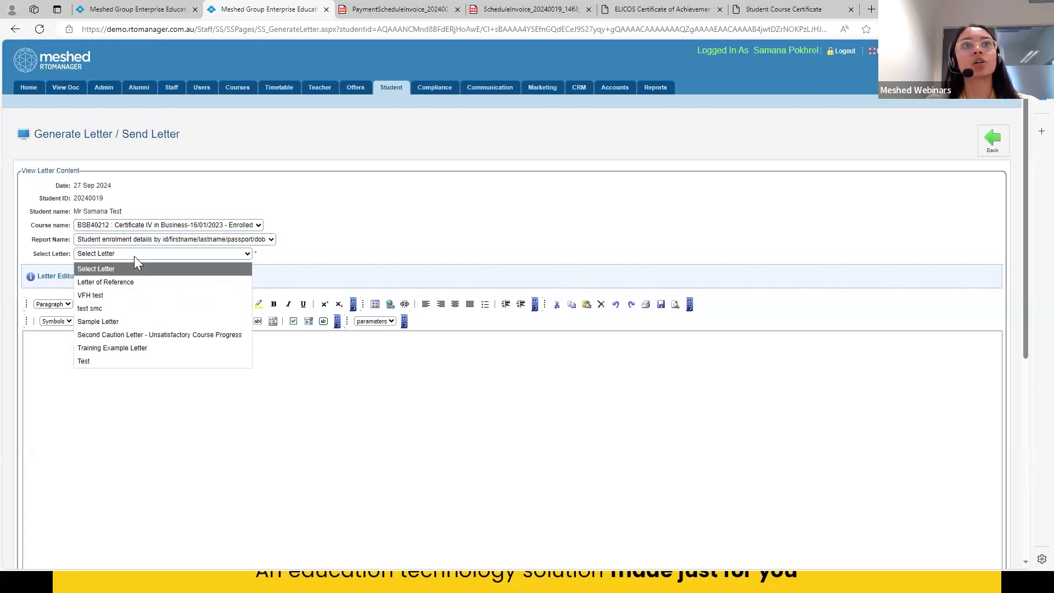
{"action": "left_click", "coordinate": [115, 282]}
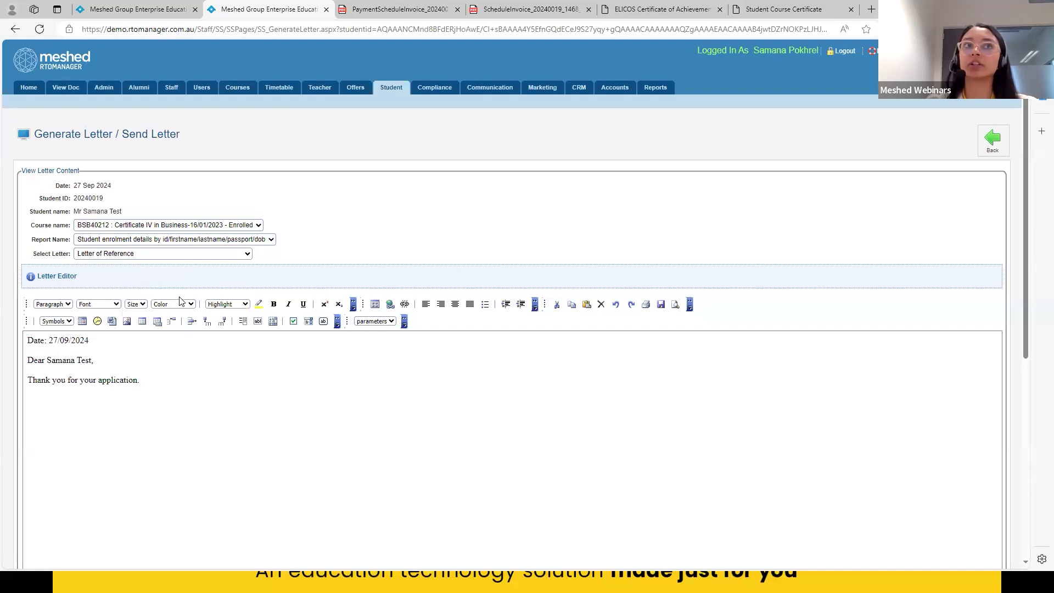
{"action": "scroll", "coordinate": [341, 393], "scroll_direction": "down", "scroll_amount": 6}
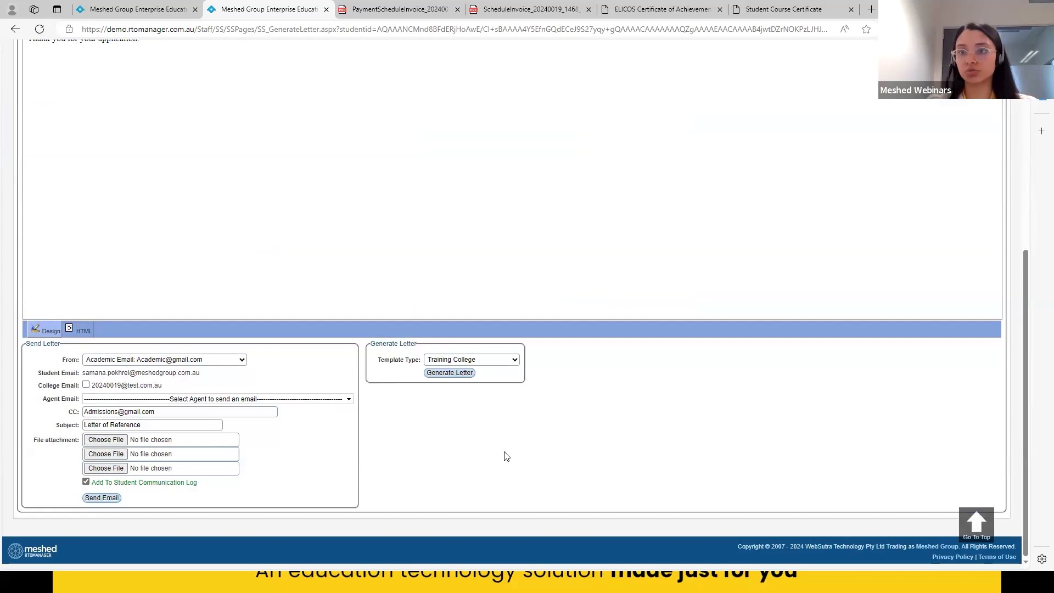
{"action": "scroll", "coordinate": [635, 456], "scroll_direction": "up", "scroll_amount": 6}
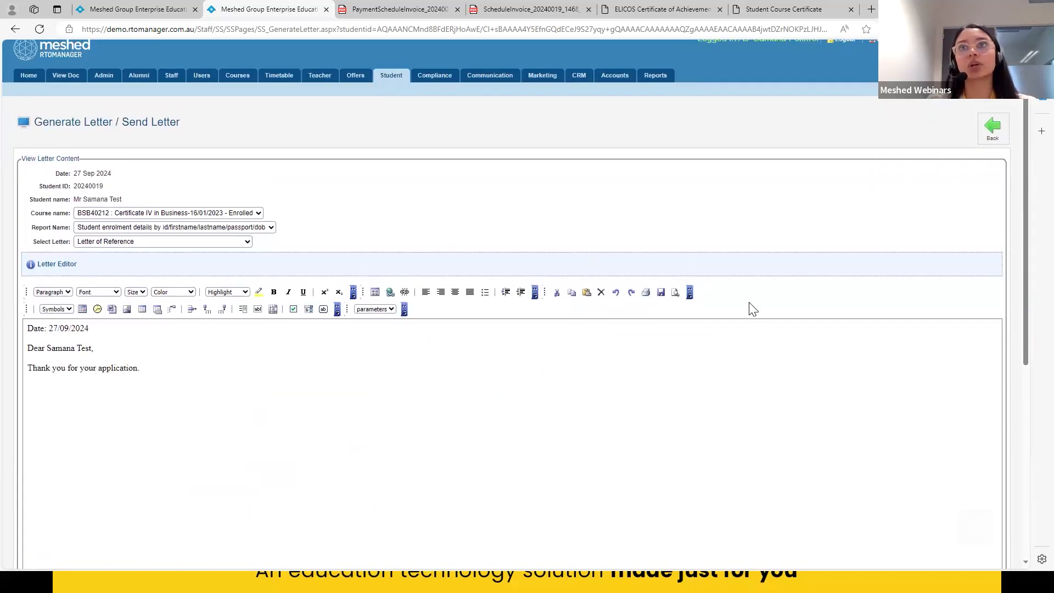
Open the report generation page and switch it to Generate Letters.
{"action": "mouse_move", "coordinate": [659, 78]}
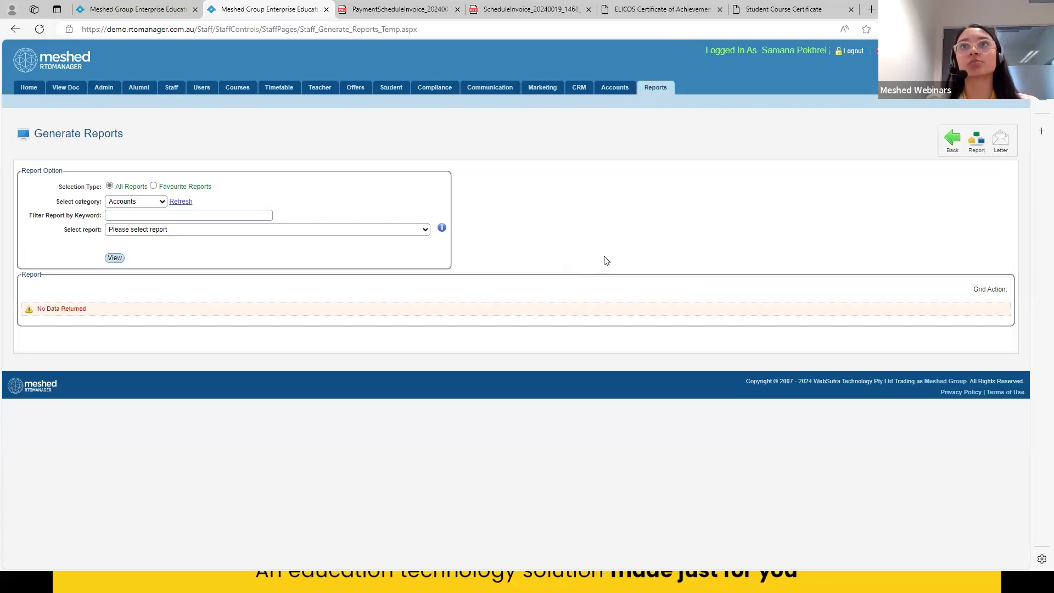
{"action": "mouse_move", "coordinate": [657, 96]}
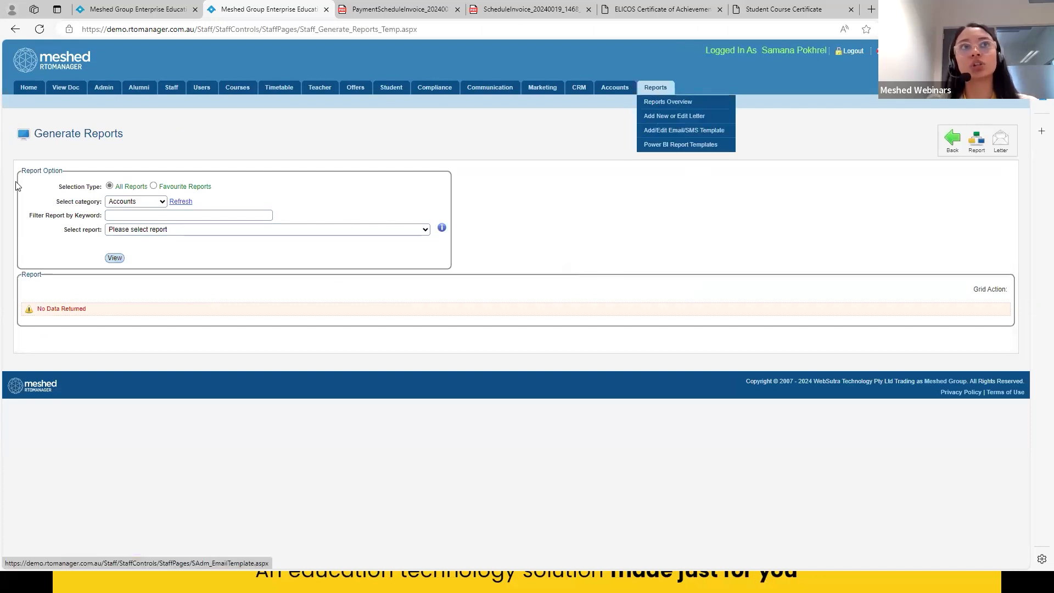
{"action": "left_click", "coordinate": [1005, 145]}
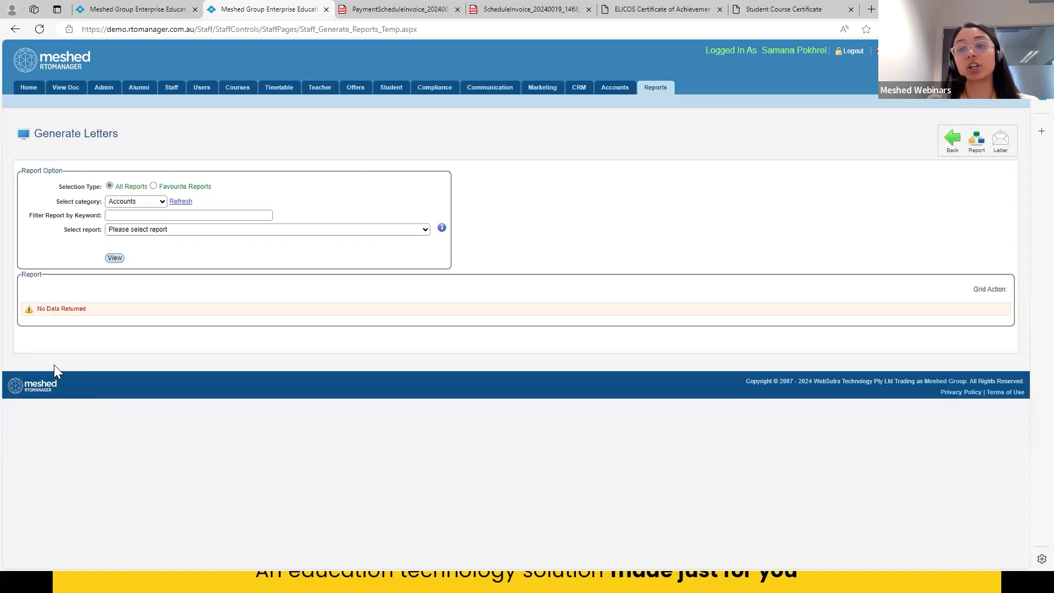
Filter the StudentServices reports by the keyword enrolment and run the report for student enrolment details by id/firstname/lastname/passport/dob.
{"action": "left_click", "coordinate": [131, 202]}
{"action": "left_click", "coordinate": [133, 243]}
{"action": "left_click", "coordinate": [141, 215]}
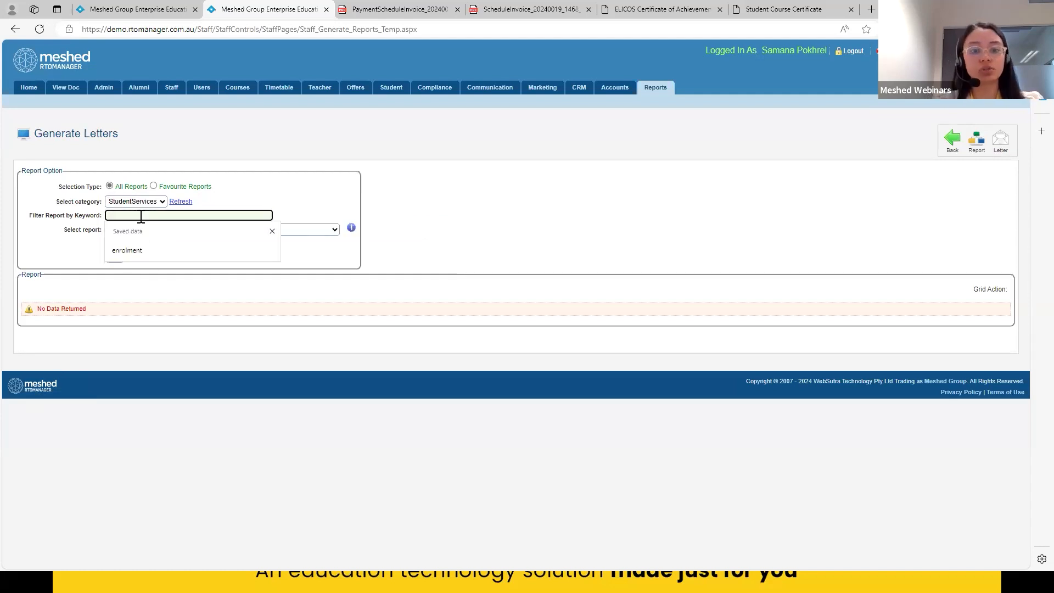
{"action": "left_click", "coordinate": [127, 250]}
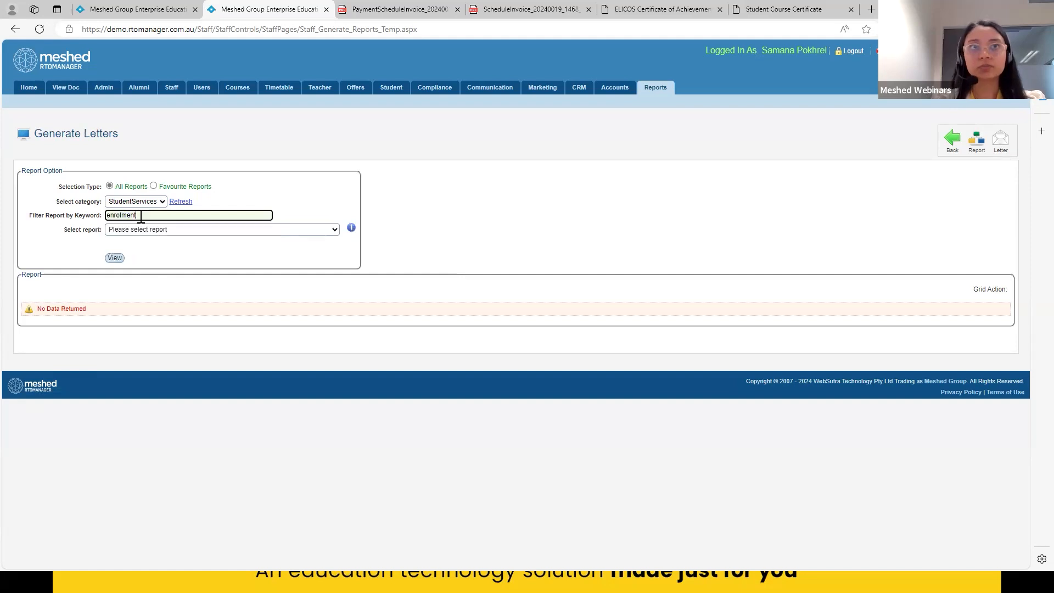
{"action": "left_click", "coordinate": [272, 228]}
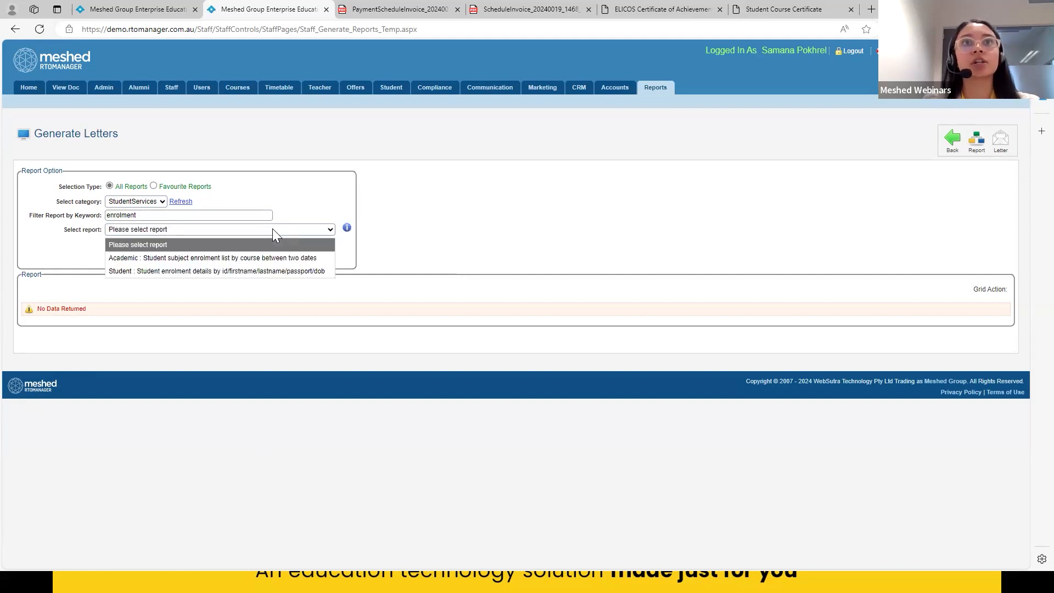
{"action": "left_click", "coordinate": [273, 272]}
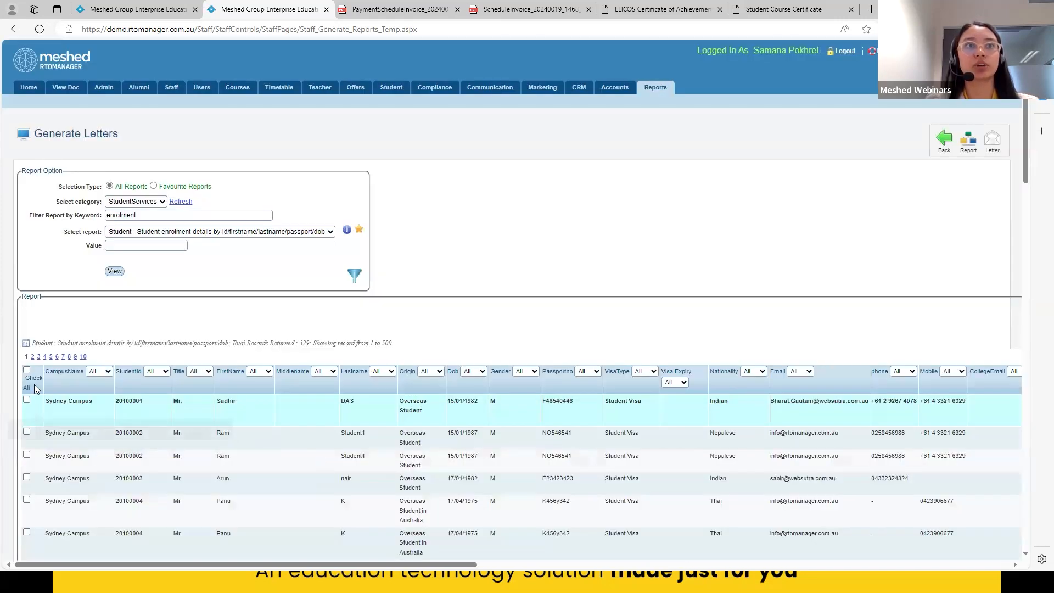
Select all student records in the report, clear that selection, and tick only the ninth record.
{"action": "left_click", "coordinate": [27, 371]}
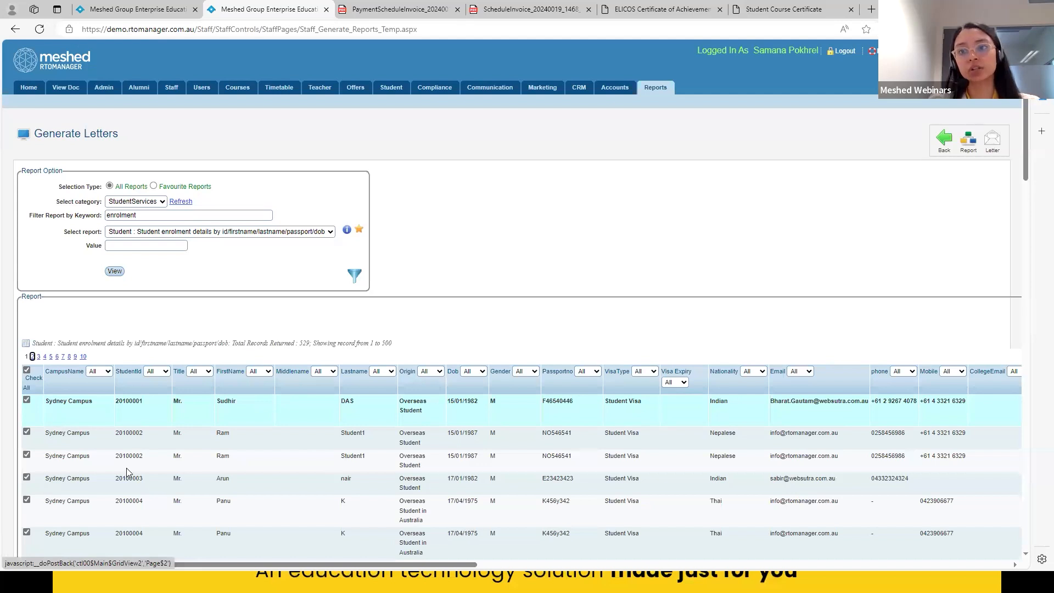
{"action": "left_click", "coordinate": [27, 371]}
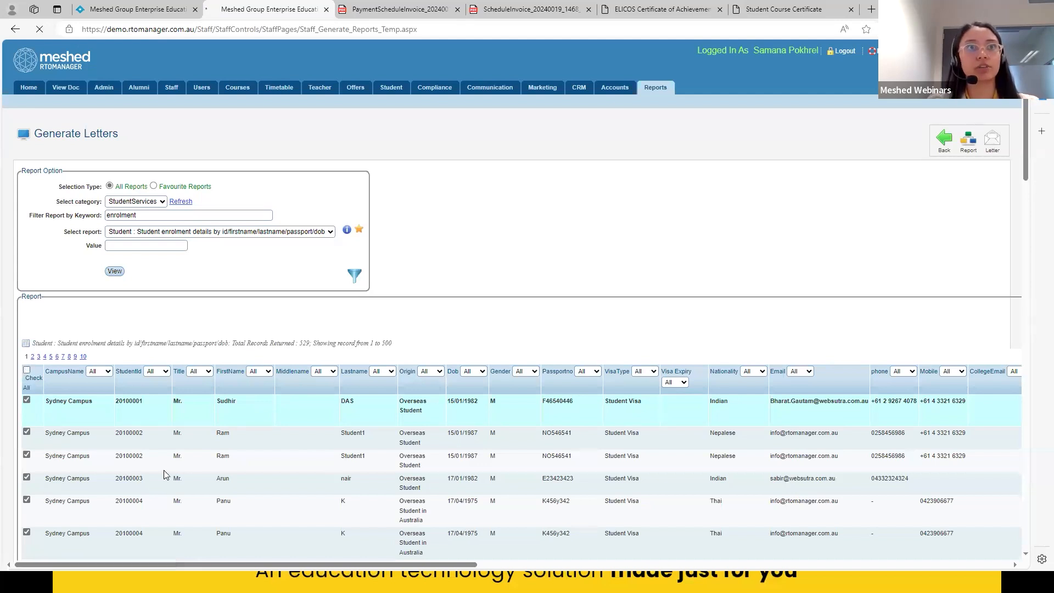
{"action": "scroll", "coordinate": [135, 504], "scroll_direction": "down", "scroll_amount": 4}
{"action": "scroll", "coordinate": [52, 415], "scroll_direction": "down", "scroll_amount": 1}
{"action": "left_click", "coordinate": [27, 334]}
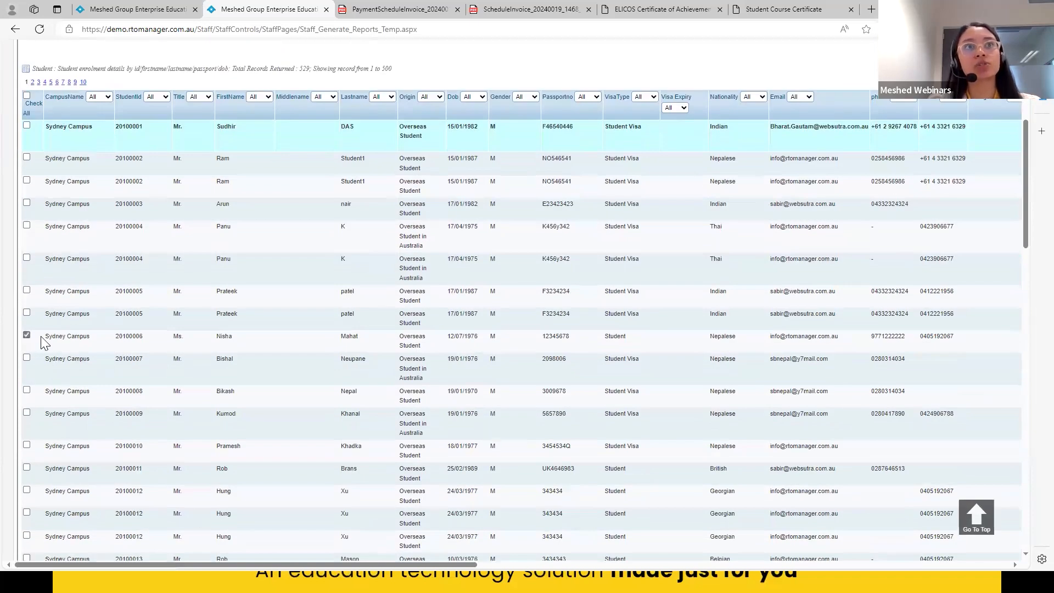
Choose Sample Letter as the bulk letter template and review the student mail options, leaving mail to students unselected.
{"action": "scroll", "coordinate": [335, 482], "scroll_direction": "down", "scroll_amount": 15}
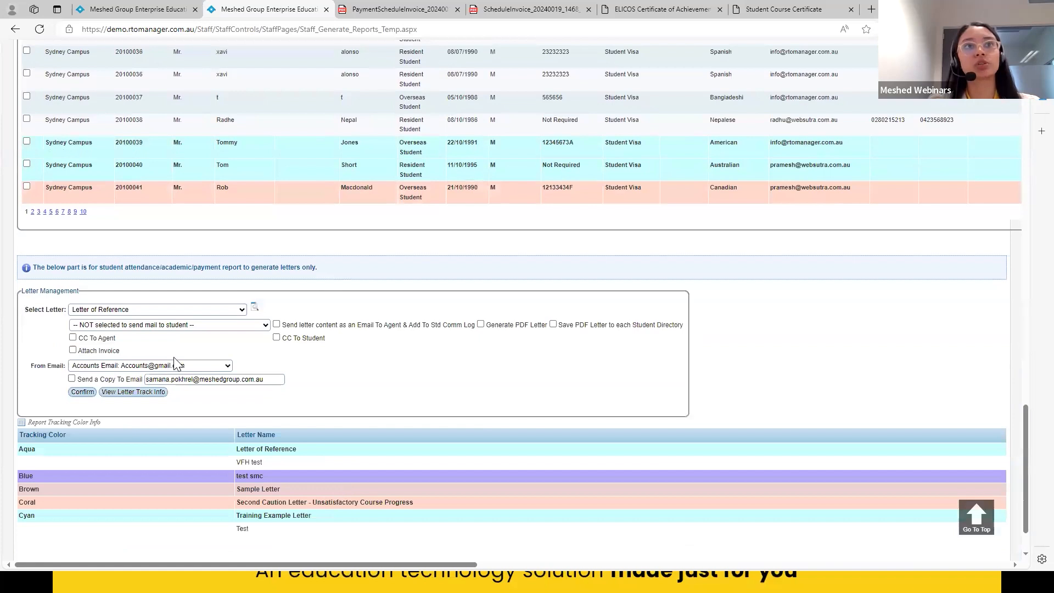
{"action": "left_click", "coordinate": [133, 309]}
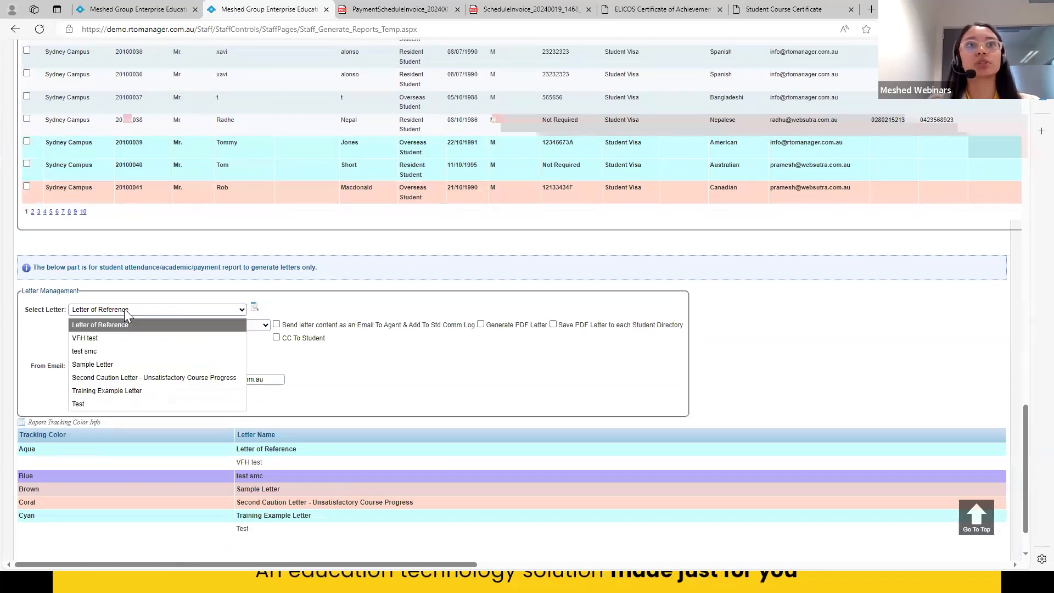
{"action": "left_click", "coordinate": [115, 367]}
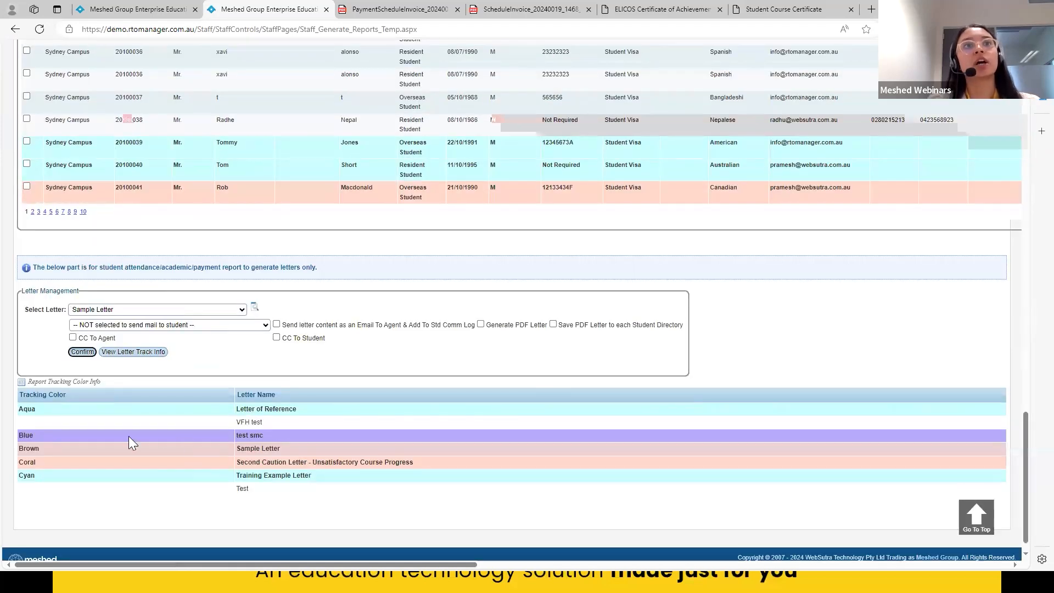
{"action": "left_click", "coordinate": [154, 327]}
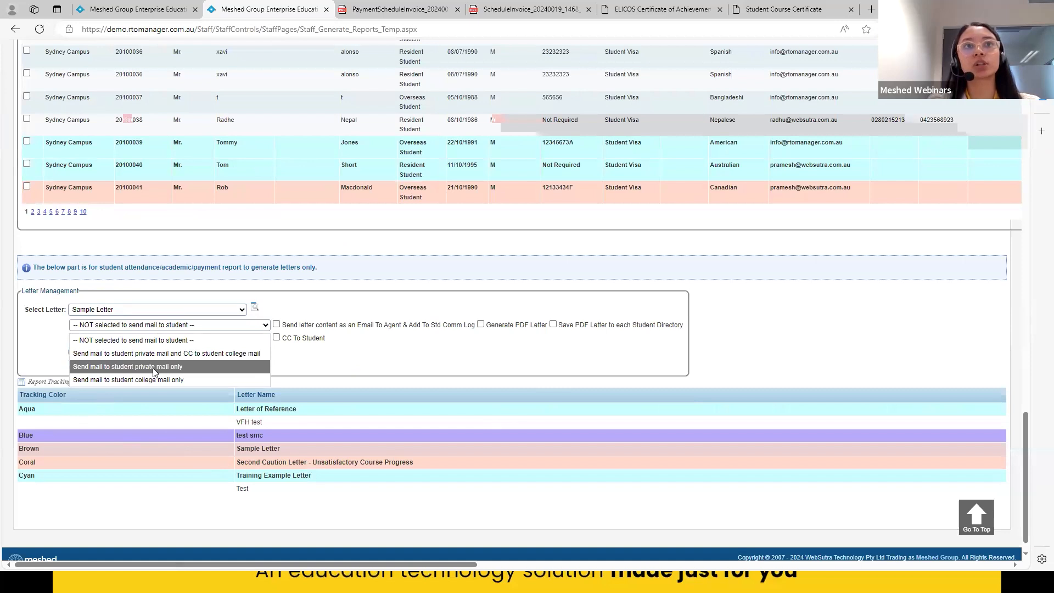
{"action": "left_click", "coordinate": [42, 365]}
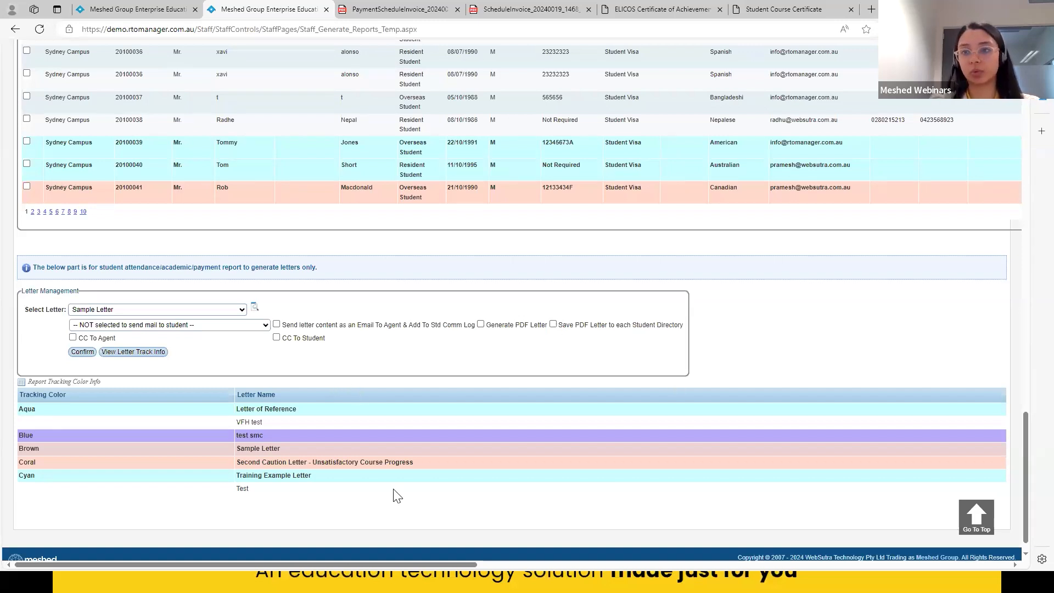
{"action": "scroll", "coordinate": [557, 527], "scroll_direction": "up", "scroll_amount": 9}
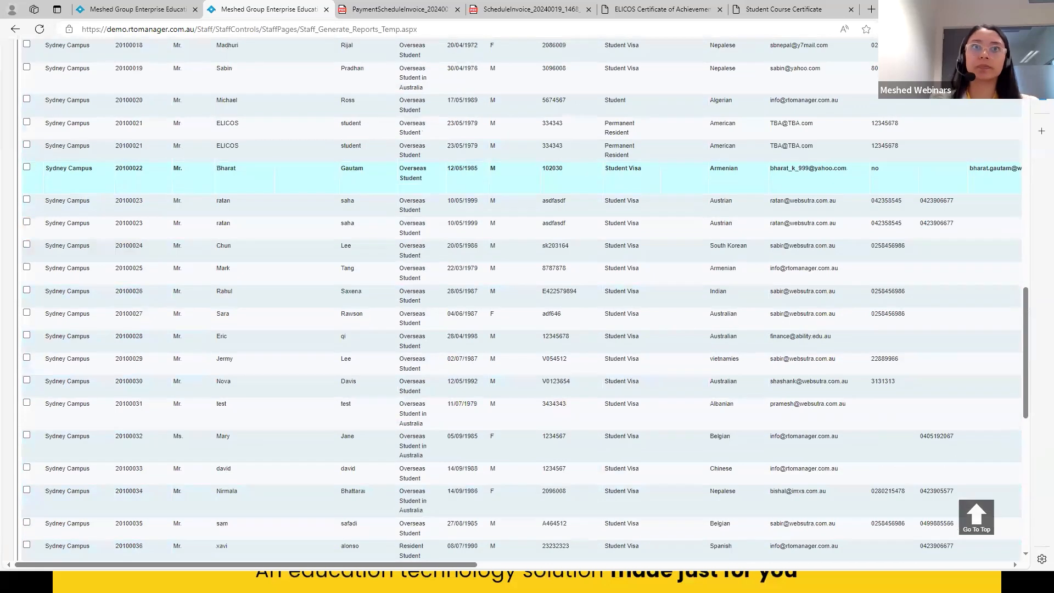
{"action": "scroll", "coordinate": [538, 343], "scroll_direction": "up", "scroll_amount": 12}
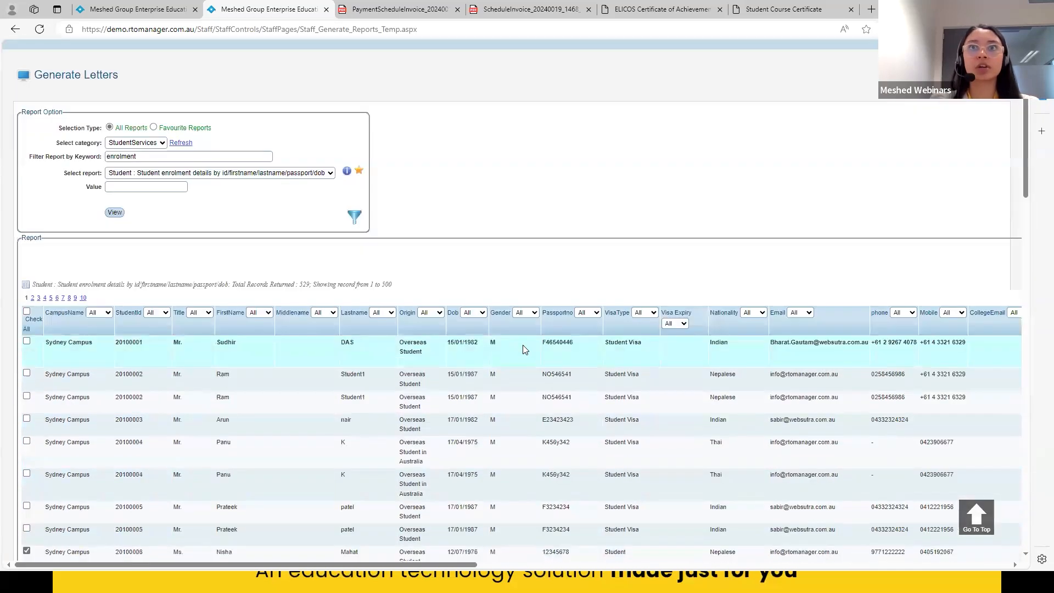
{"action": "scroll", "coordinate": [524, 349], "scroll_direction": "up", "scroll_amount": 1}
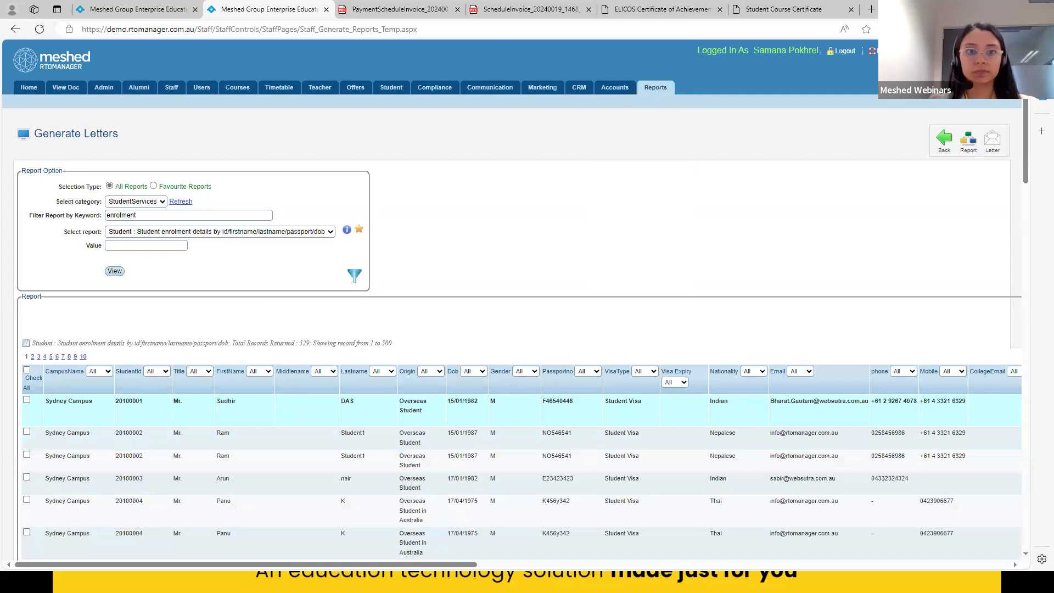
After viewing the Student ID card slide, search for the student by first name and open the Student Profile Summary.
{"action": "key", "text": "alt+Tab"}
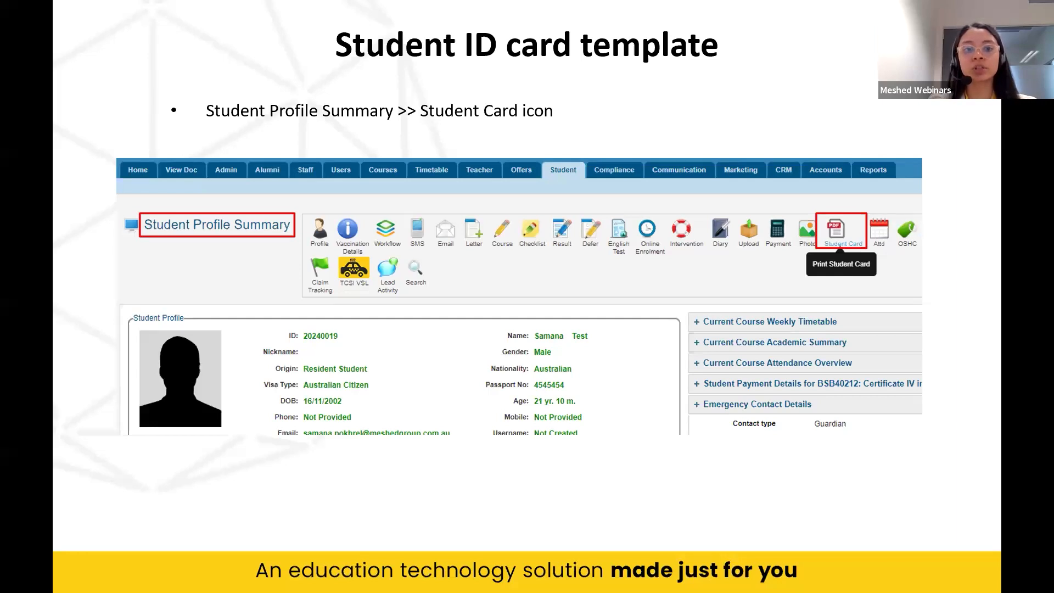
{"action": "key", "text": "alt+Tab"}
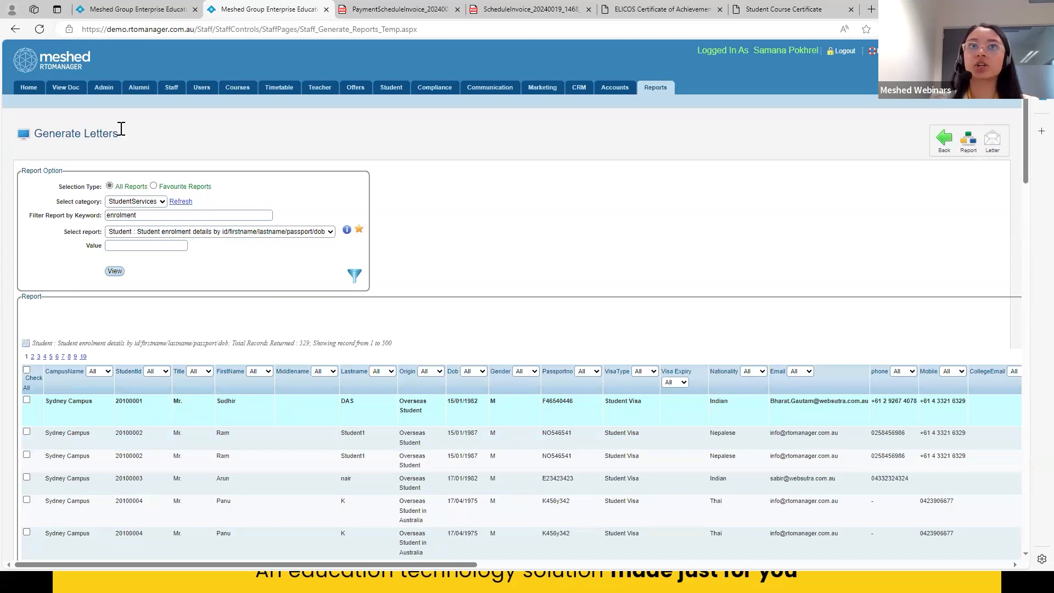
{"action": "left_click", "coordinate": [390, 89]}
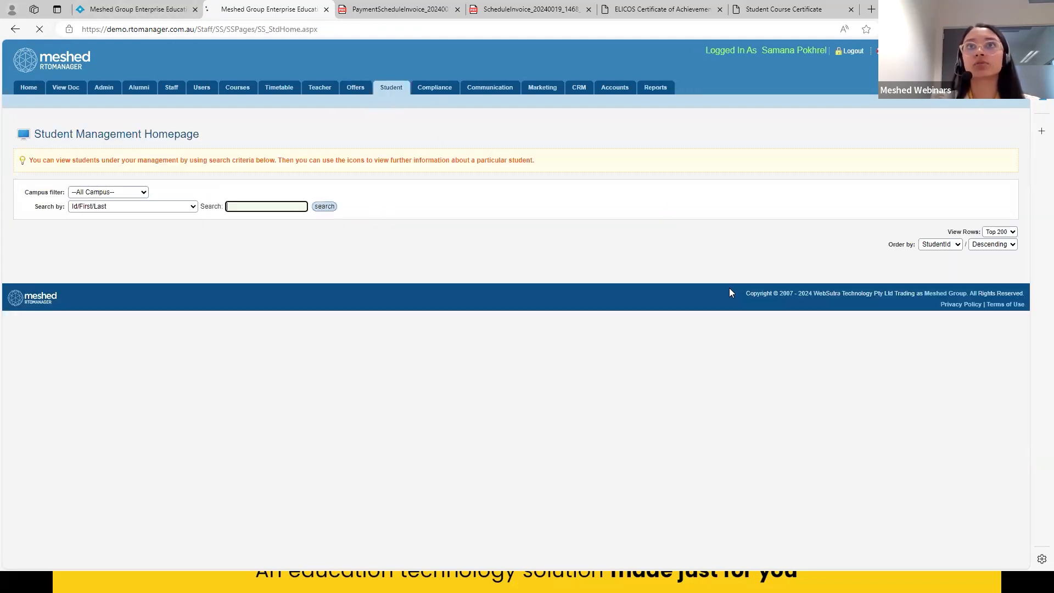
{"action": "left_click", "coordinate": [271, 208]}
{"action": "left_click", "coordinate": [269, 242]}
{"action": "left_click", "coordinate": [324, 206]}
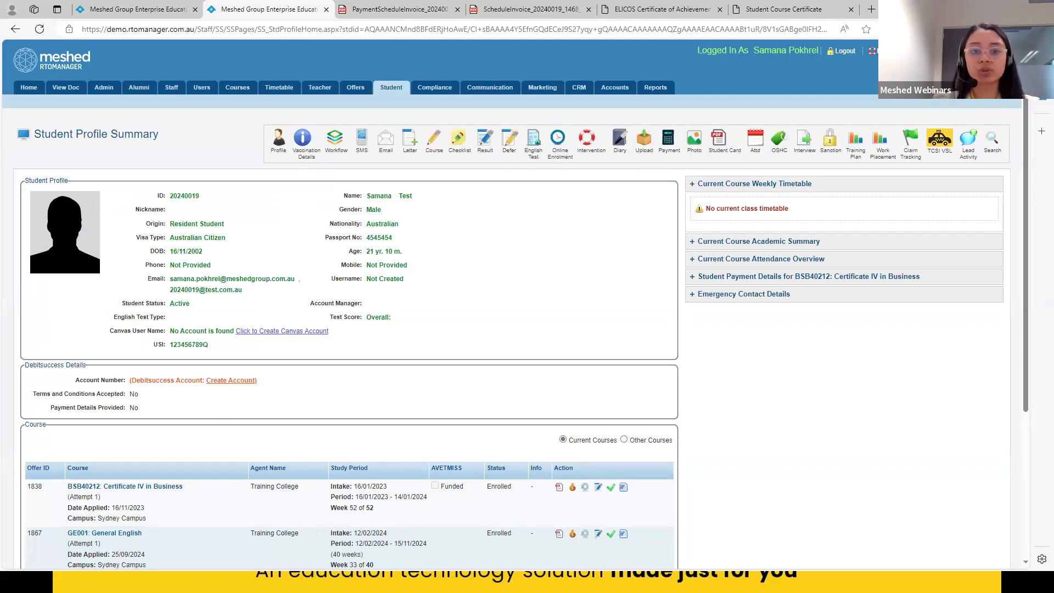
Advance the presentation to the CAN and Invoice Notice slide, return to RTO Manager and open Generate Bulk CAN/Invoice Notice.
{"action": "key", "text": "alt+Tab"}
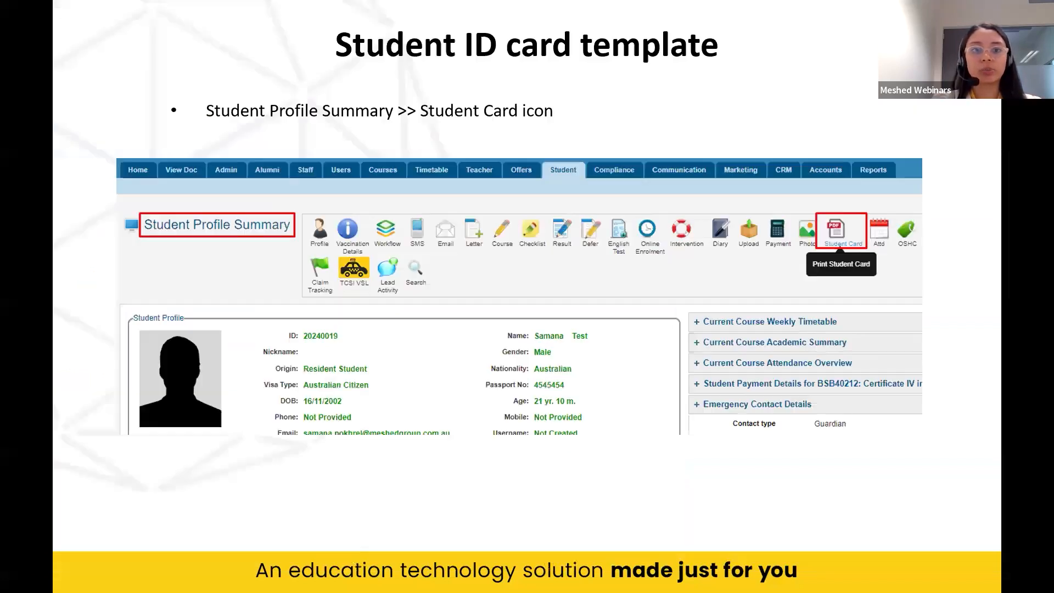
{"action": "key", "text": "Right"}
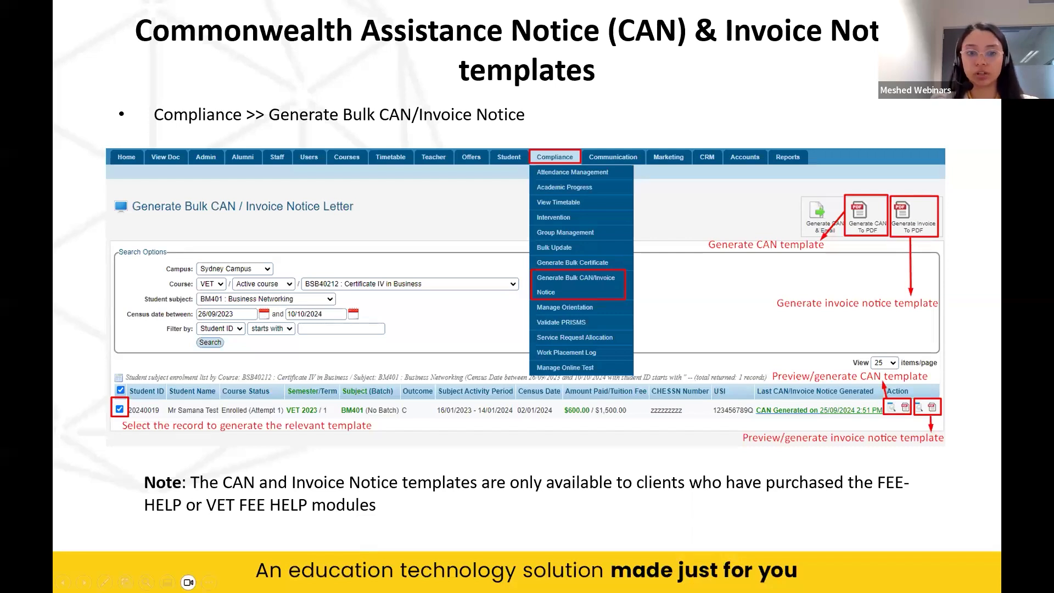
{"action": "key", "text": "alt+Tab"}
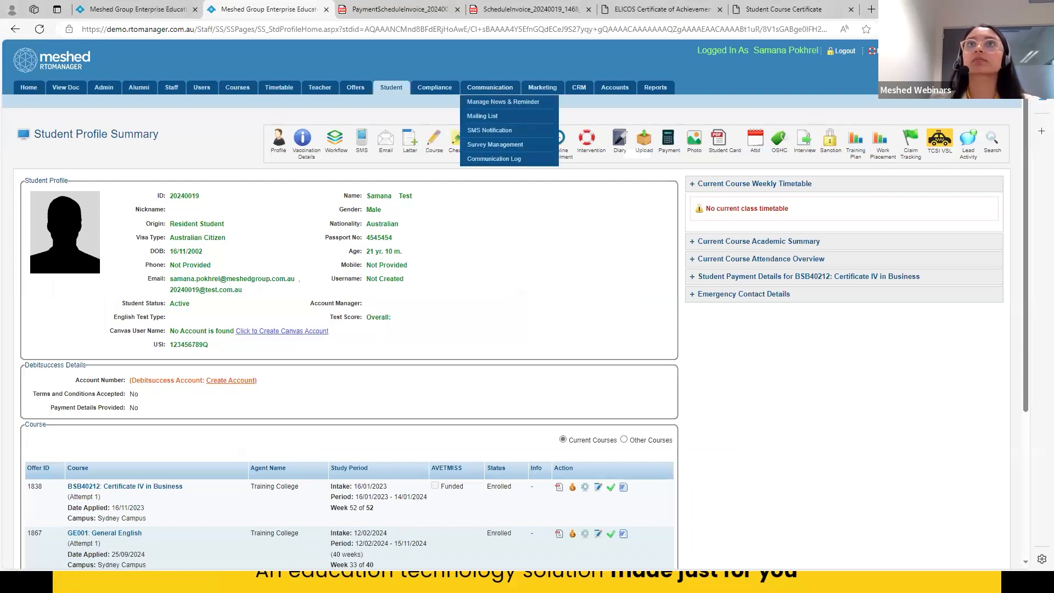
{"action": "mouse_move", "coordinate": [434, 92]}
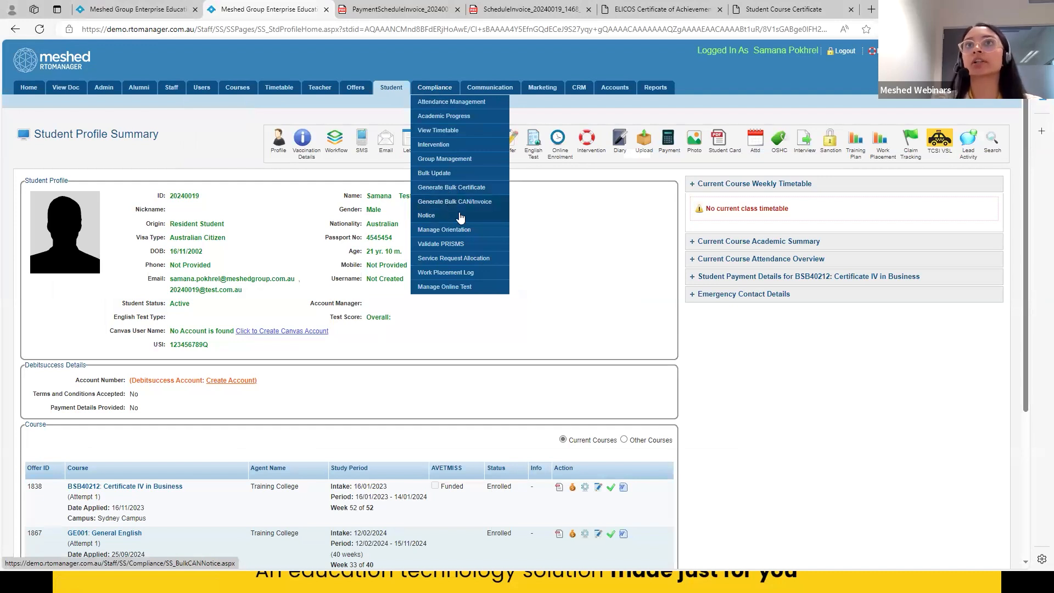
{"action": "left_click", "coordinate": [460, 217]}
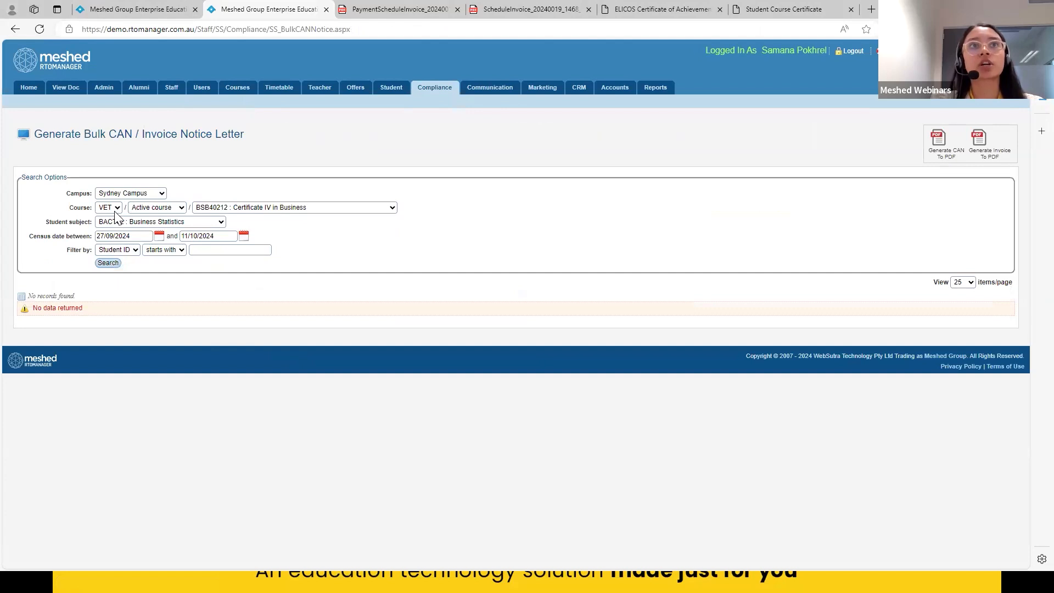
Search BSB40212 : Certificate IV in Business enrolments for subject BM401 : Business Networking, using an edited census start date.
{"action": "left_click", "coordinate": [266, 211]}
{"action": "left_click", "coordinate": [298, 212]}
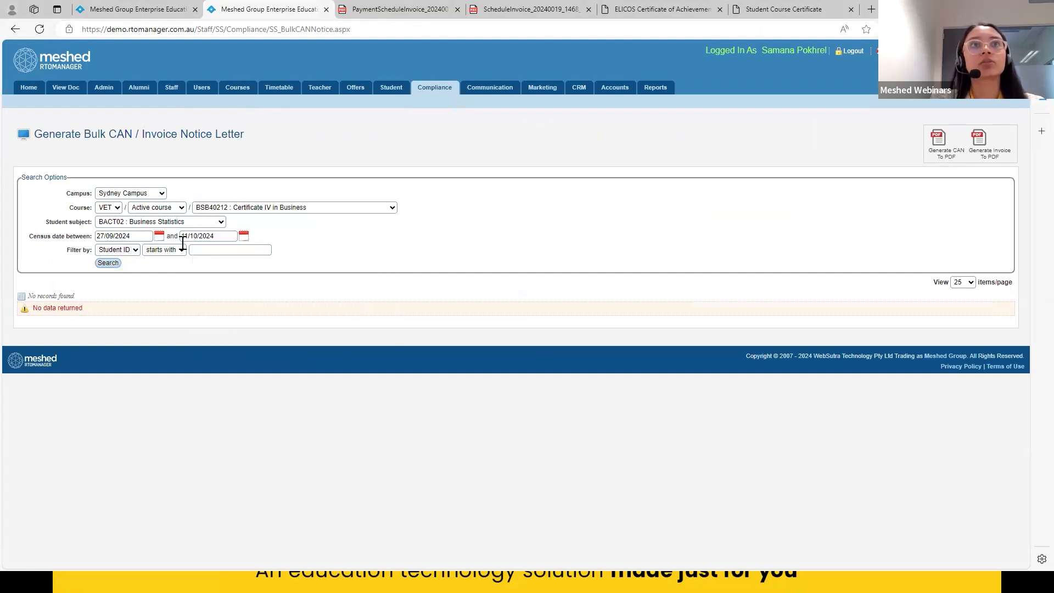
{"action": "left_click", "coordinate": [153, 224]}
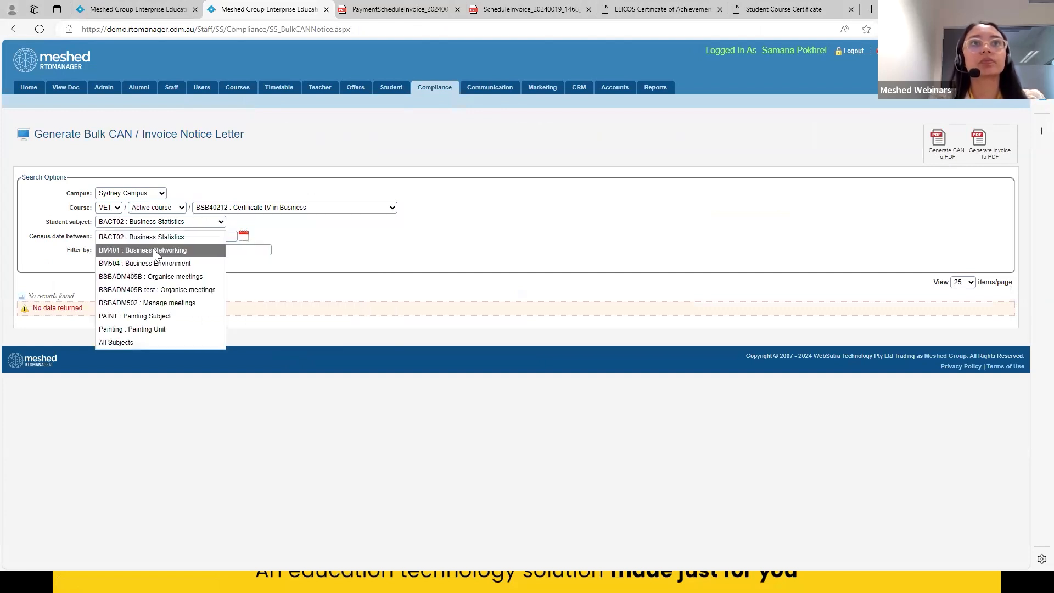
{"action": "left_click", "coordinate": [153, 248]}
{"action": "left_click", "coordinate": [127, 236]}
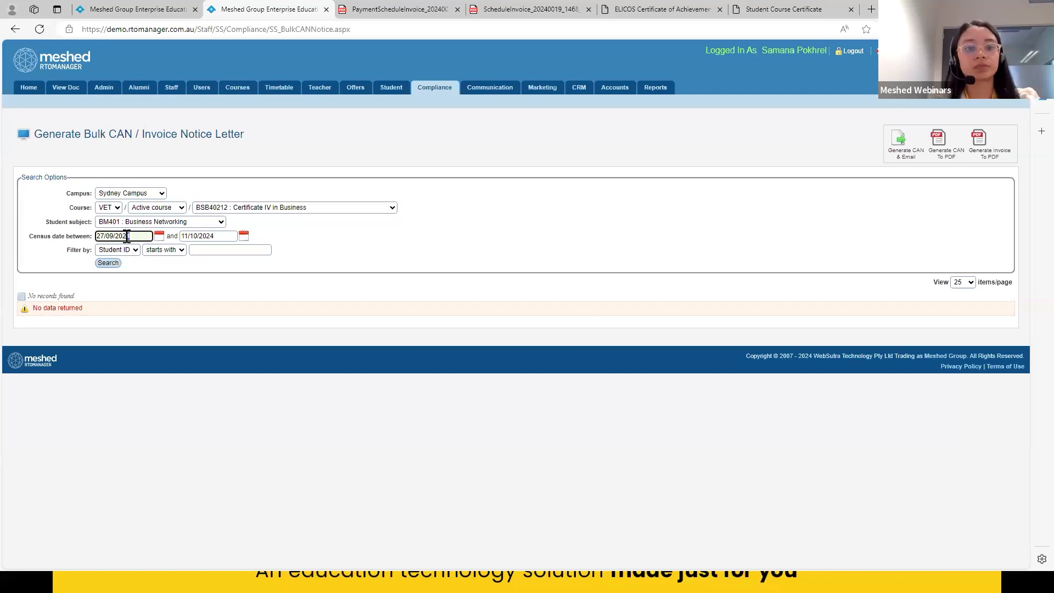
{"action": "left_click", "coordinate": [108, 263]}
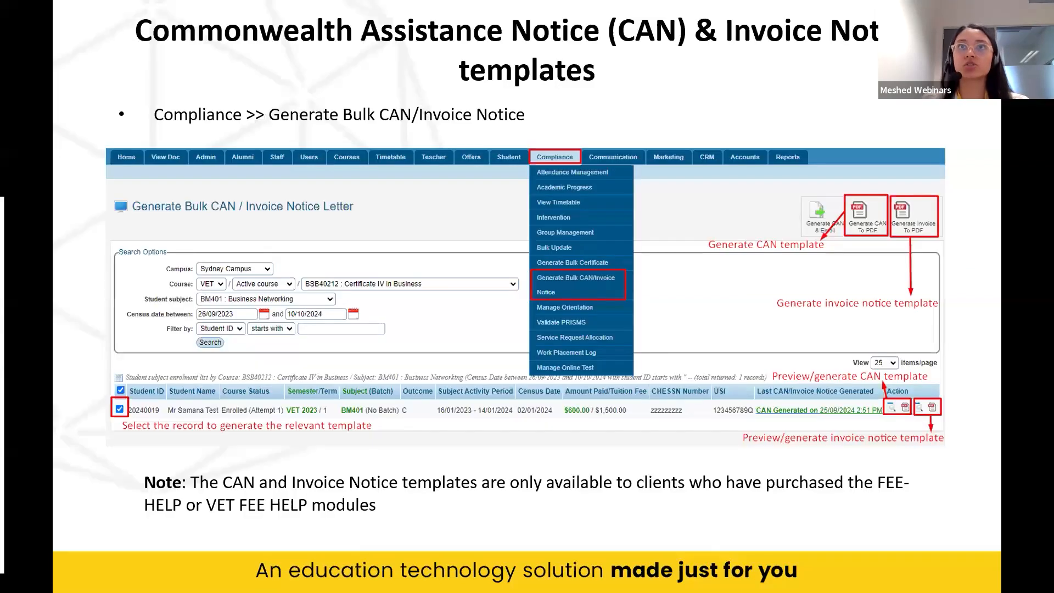
{"action": "key", "text": "Right"}
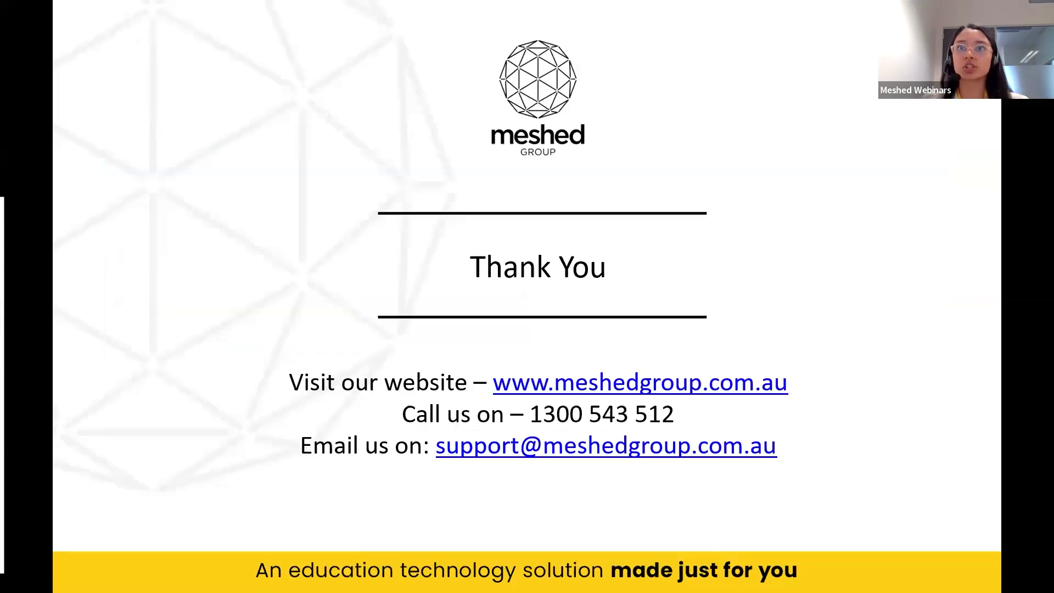